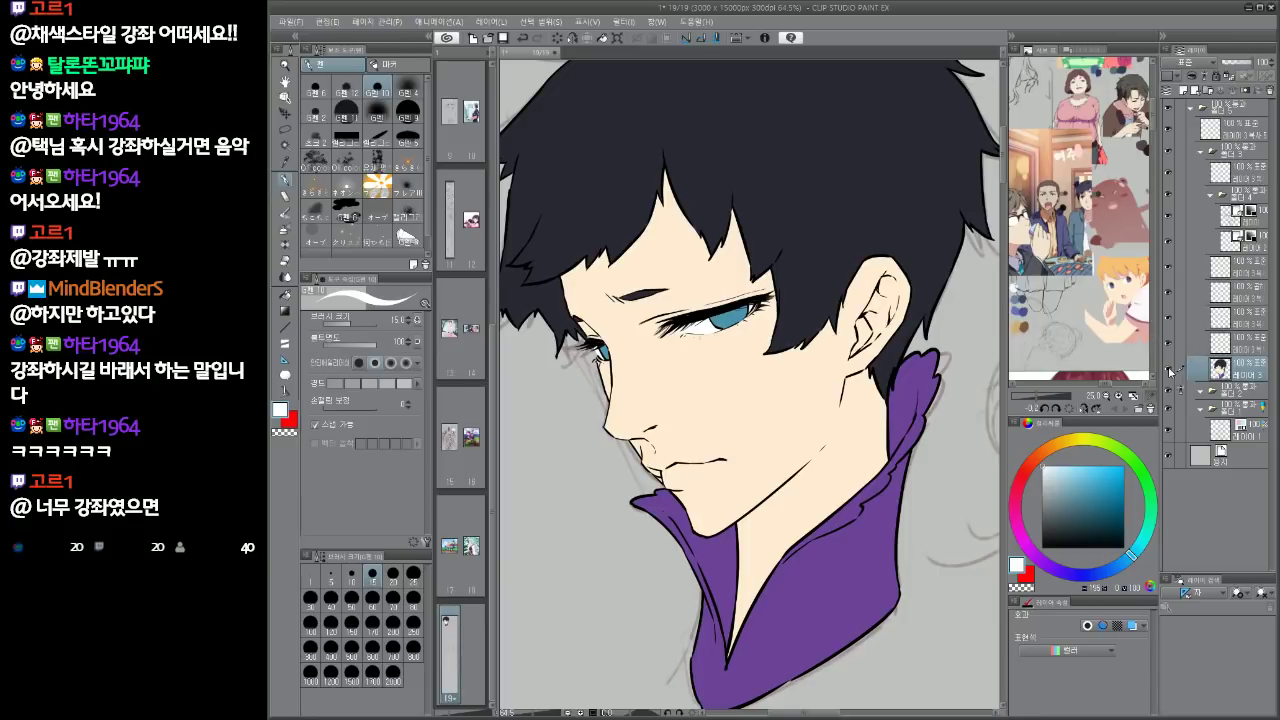
Isolate the flat colour layer to inspect the base colours, and show all the layers again
left_click(1169, 368, "alt")
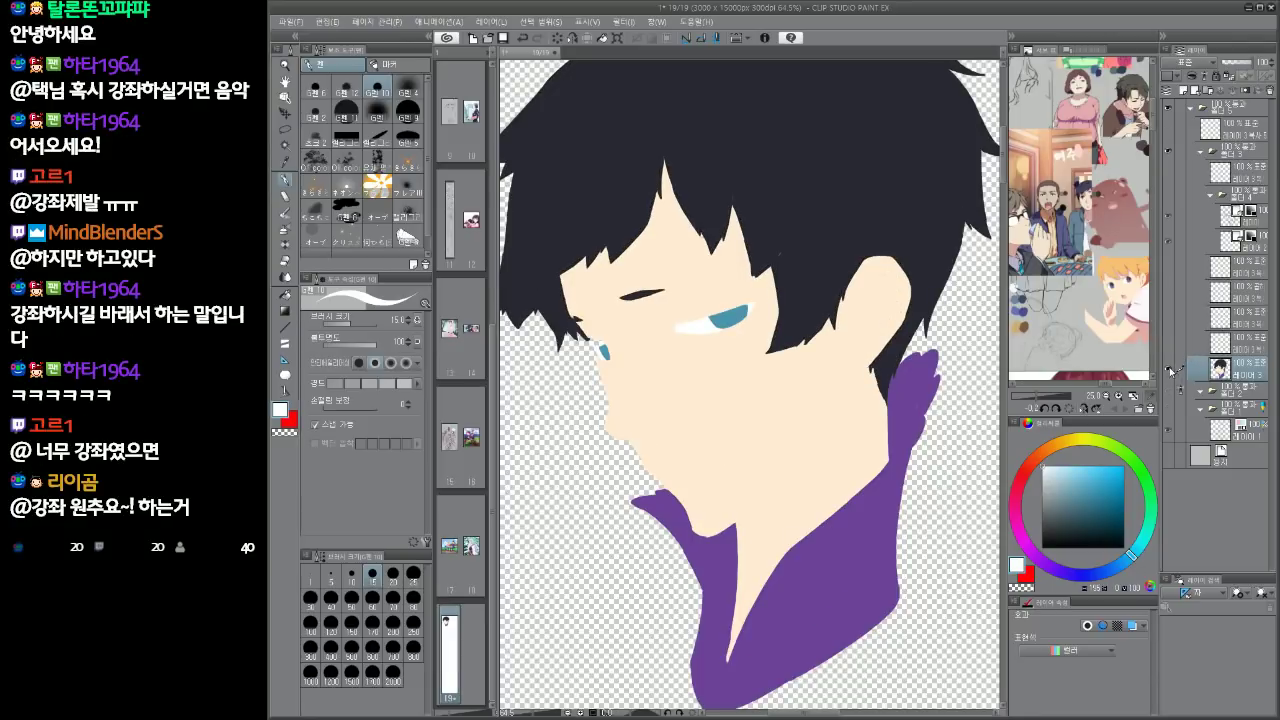
left_click(1169, 369, "alt")
left_click(1169, 370, "alt")
left_click(1170, 369, "alt")
left_click_drag(905, 526, 882, 452)
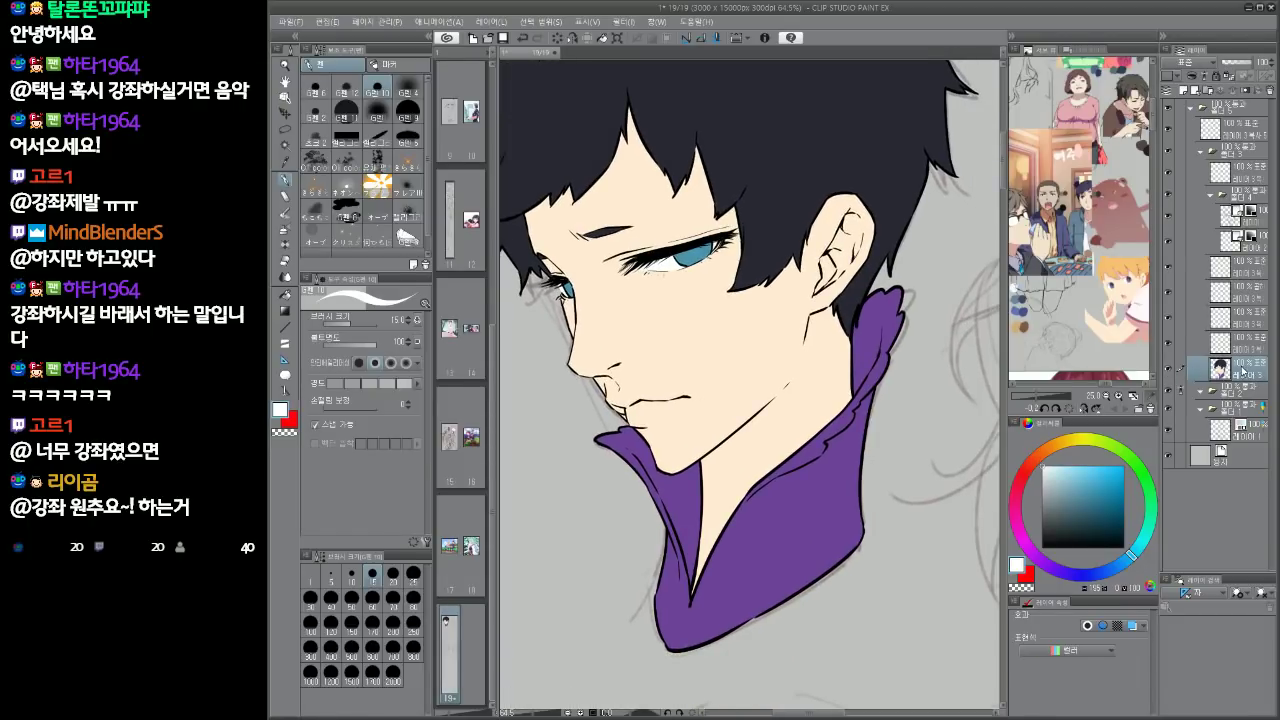
Move the flat colour layer into the folder directly below it and keep that layer active
left_click_drag(1246, 364, 1250, 396)
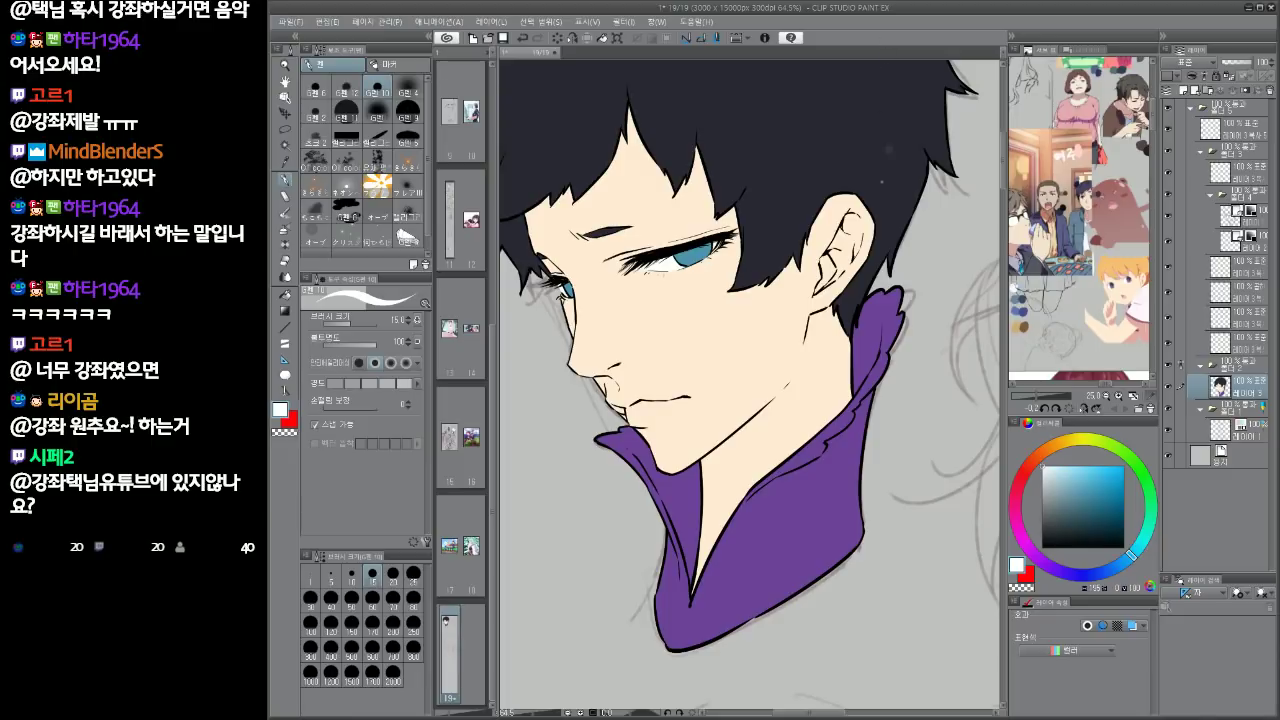
scroll(858, 506, "down", 3)
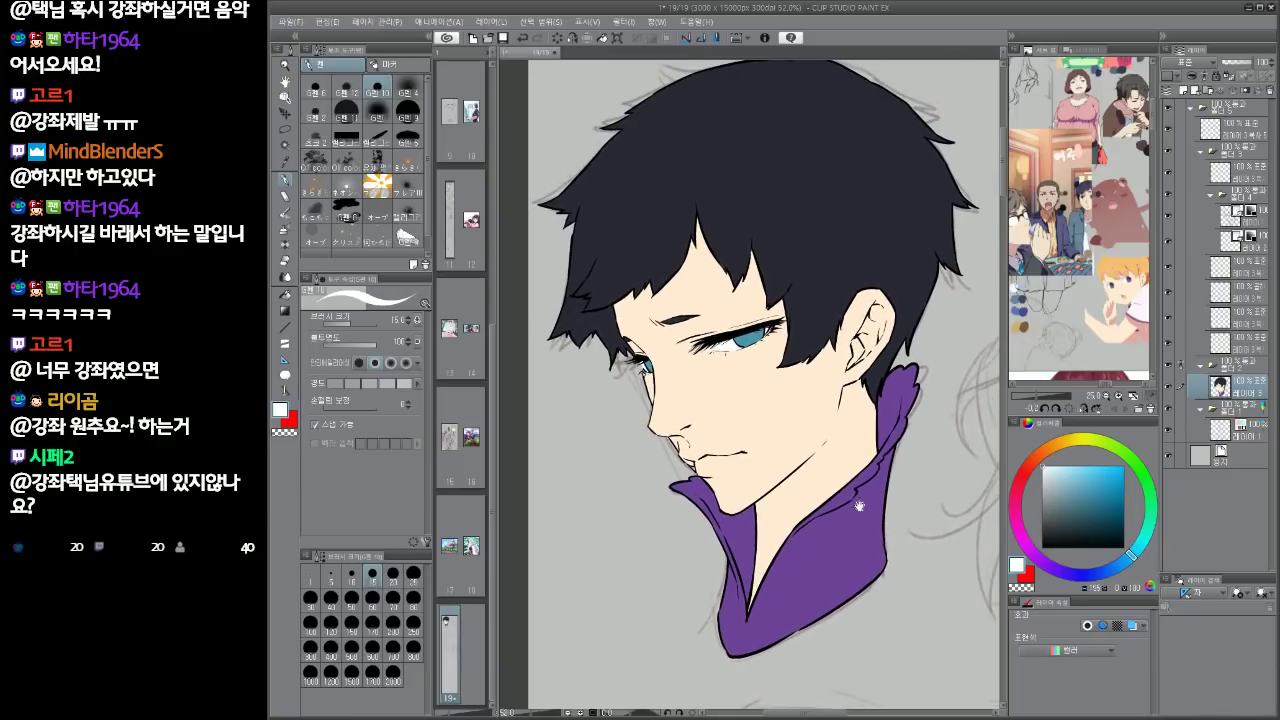
left_click(1258, 295)
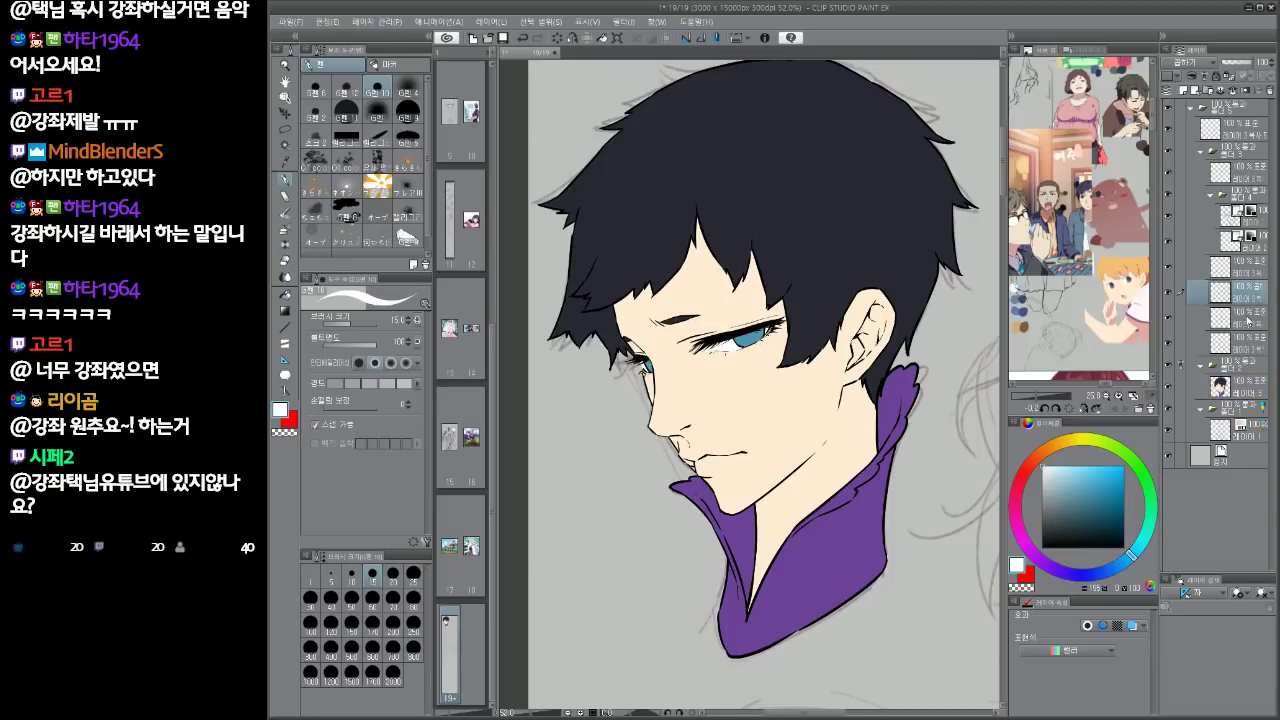
left_click(1231, 385)
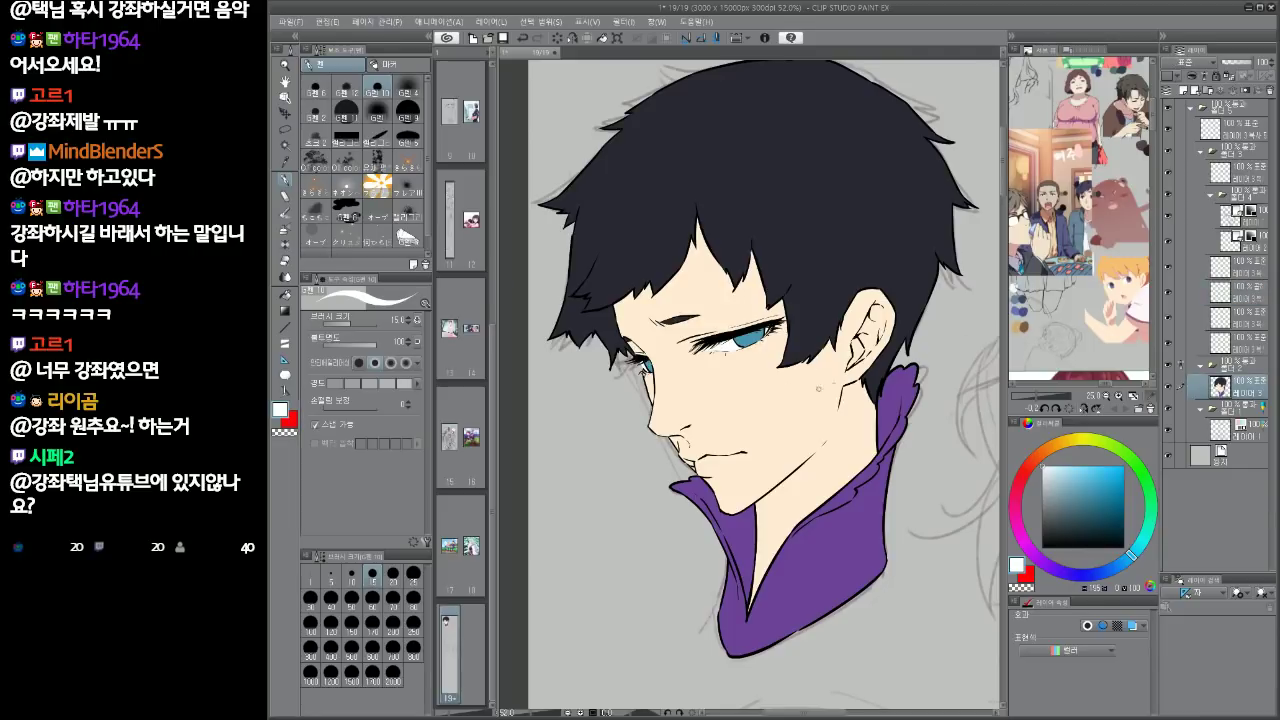
Select the skin area and paint a light pink shadow under the bangs on the layer above the flat colour folder
key("w")
left_click_drag(856, 424, 848, 462)
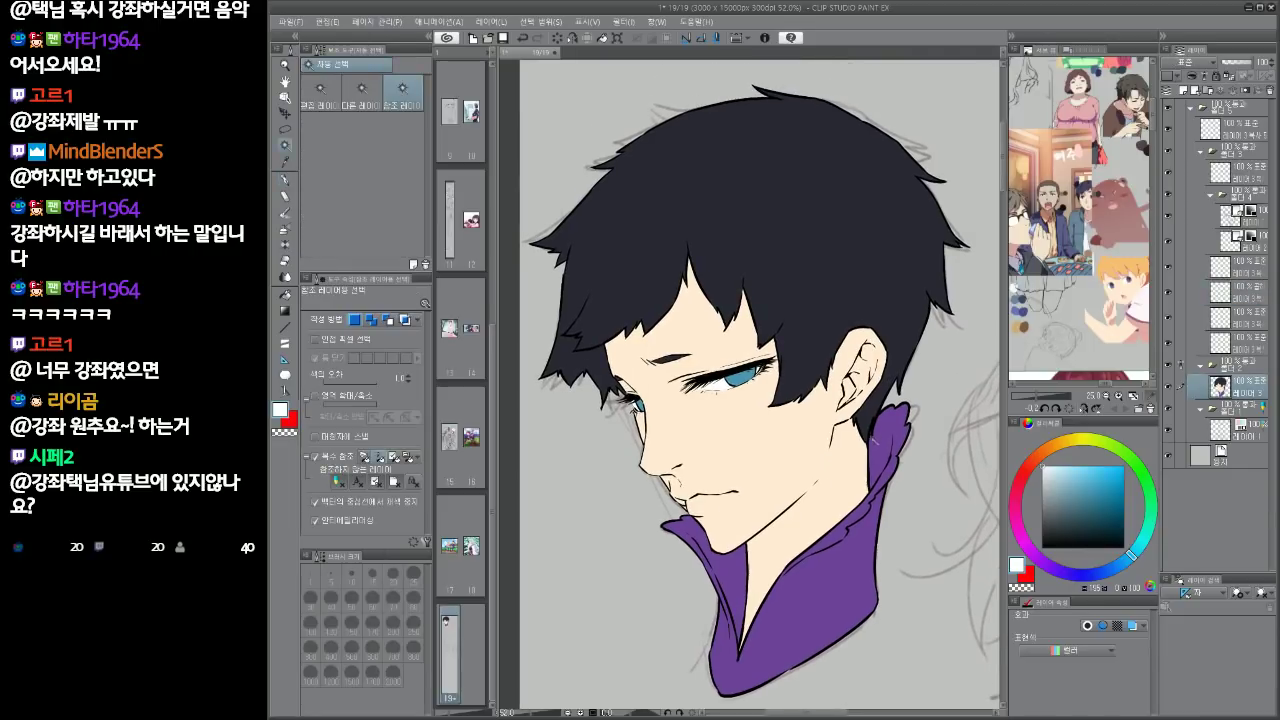
left_click(1222, 343)
left_click(705, 470)
key("p")
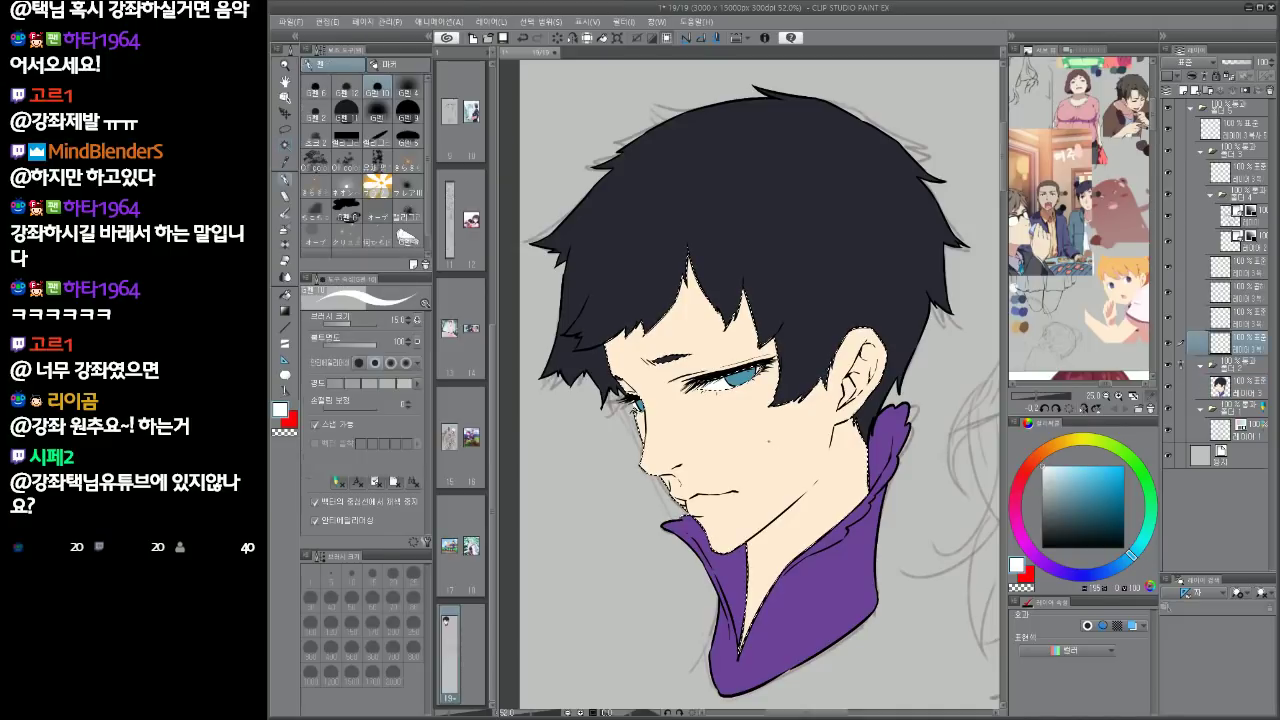
left_click(1124, 317)
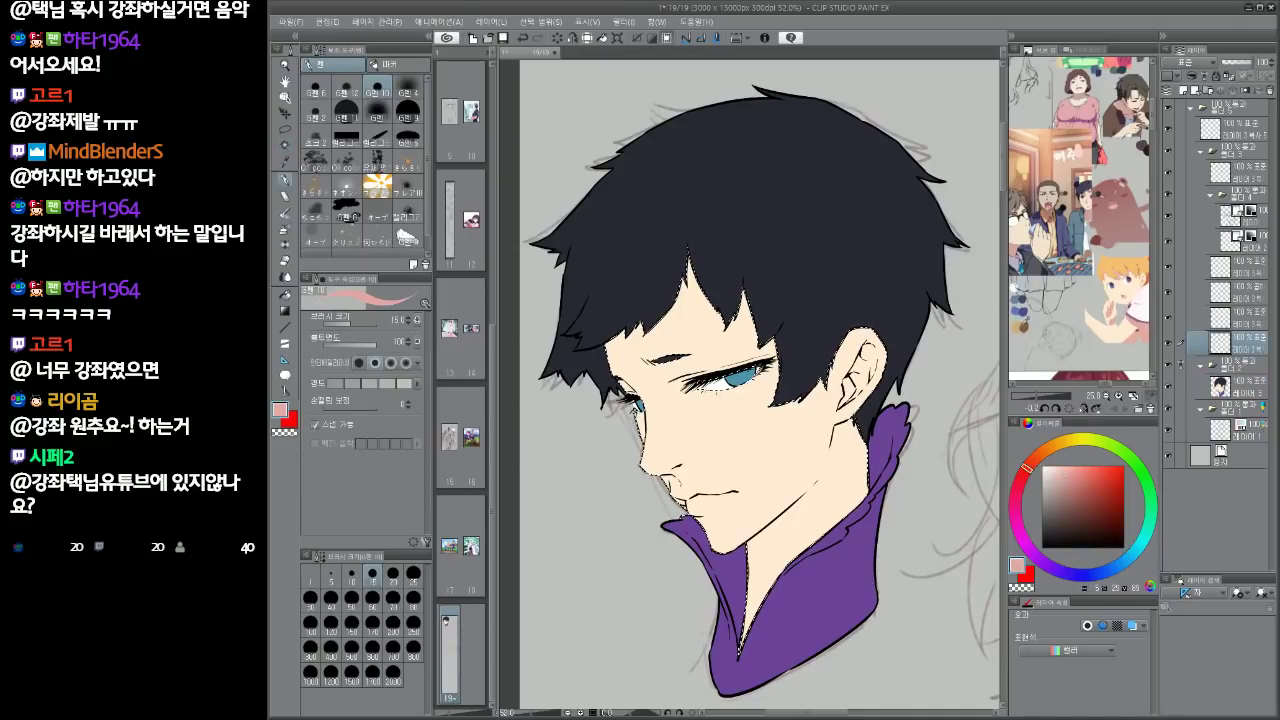
mouse_move(675, 342)
left_mouse_down()
mouse_move(598, 368)
mouse_move(618, 328)
mouse_move(622, 358)
mouse_move(645, 329)
left_mouse_up()
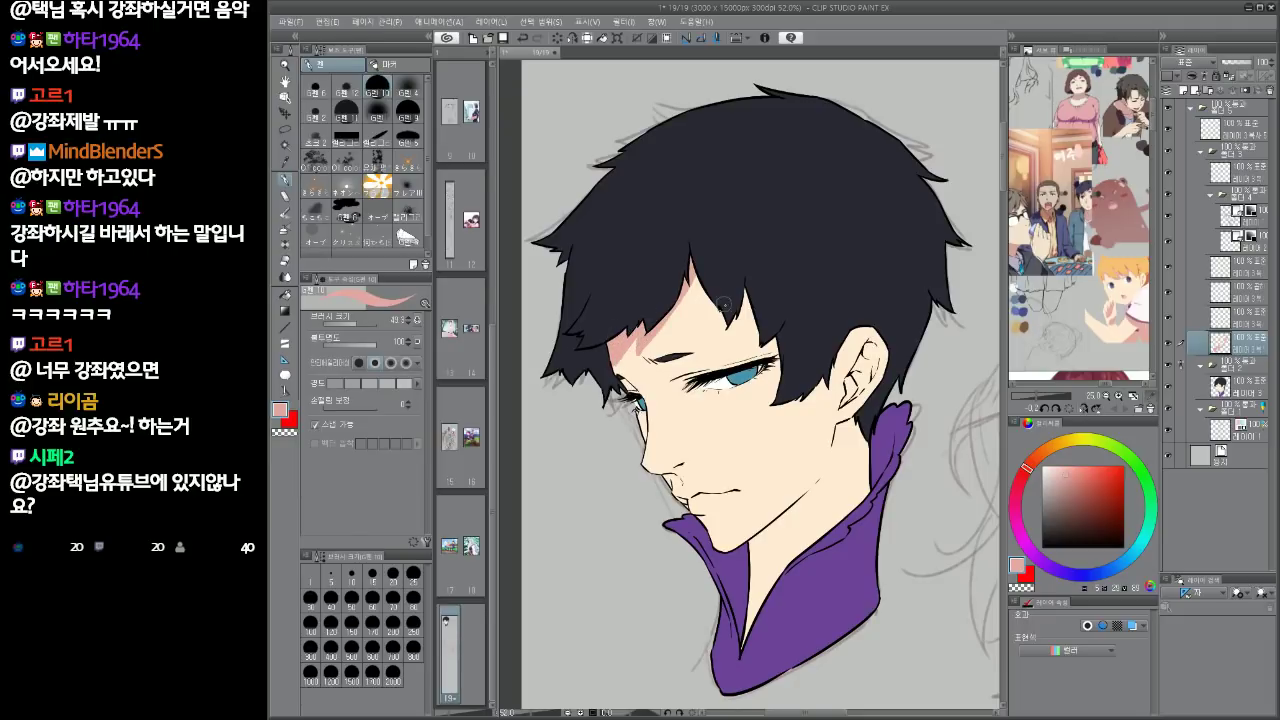
Erase the pink shadow strokes from the forehead with a larger eraser
key("e")
key("]")
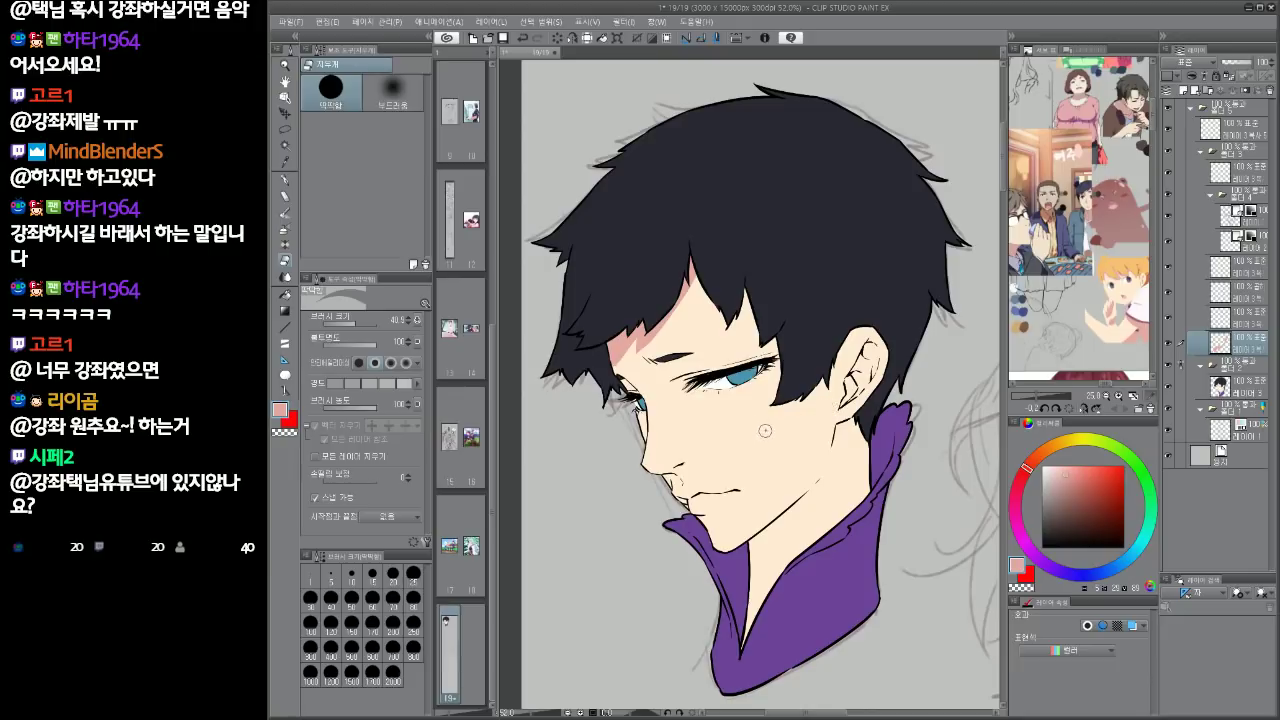
key("w")
key("e")
left_click_drag(668, 285, 642, 340)
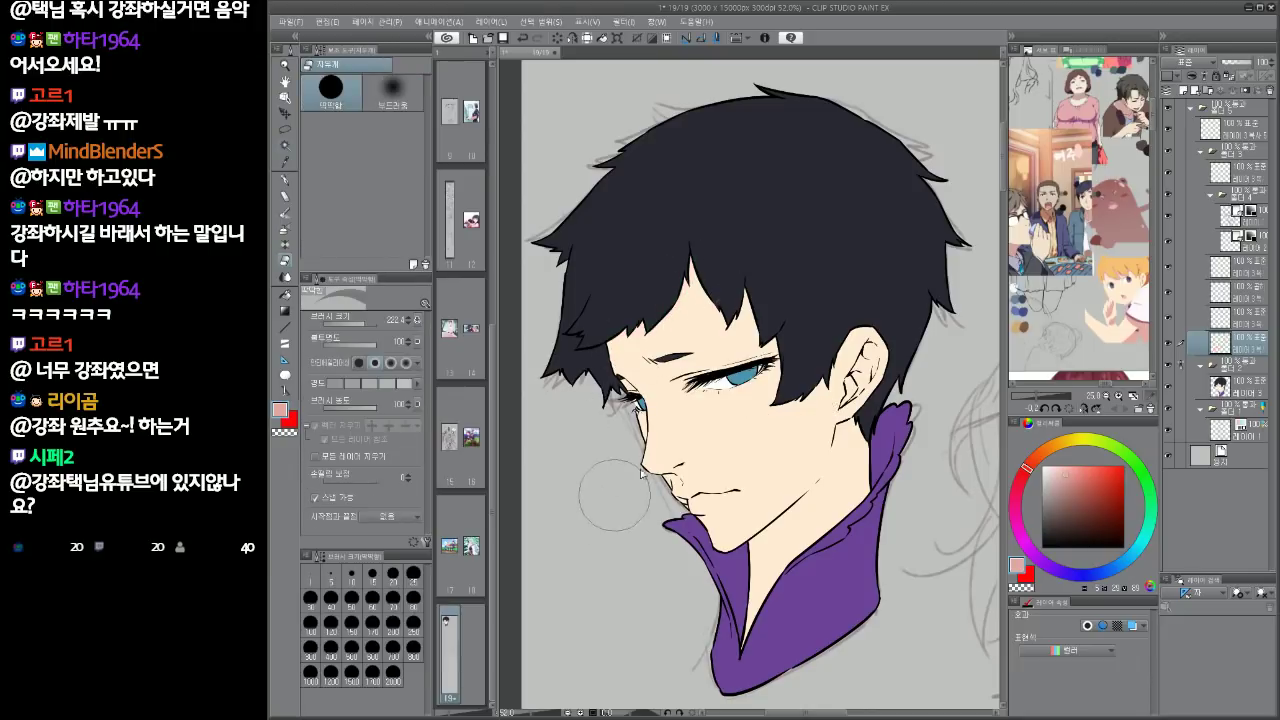
Lower the opacity of the flat colour layer so that the colours fade to a pale tint
left_click(1240, 387)
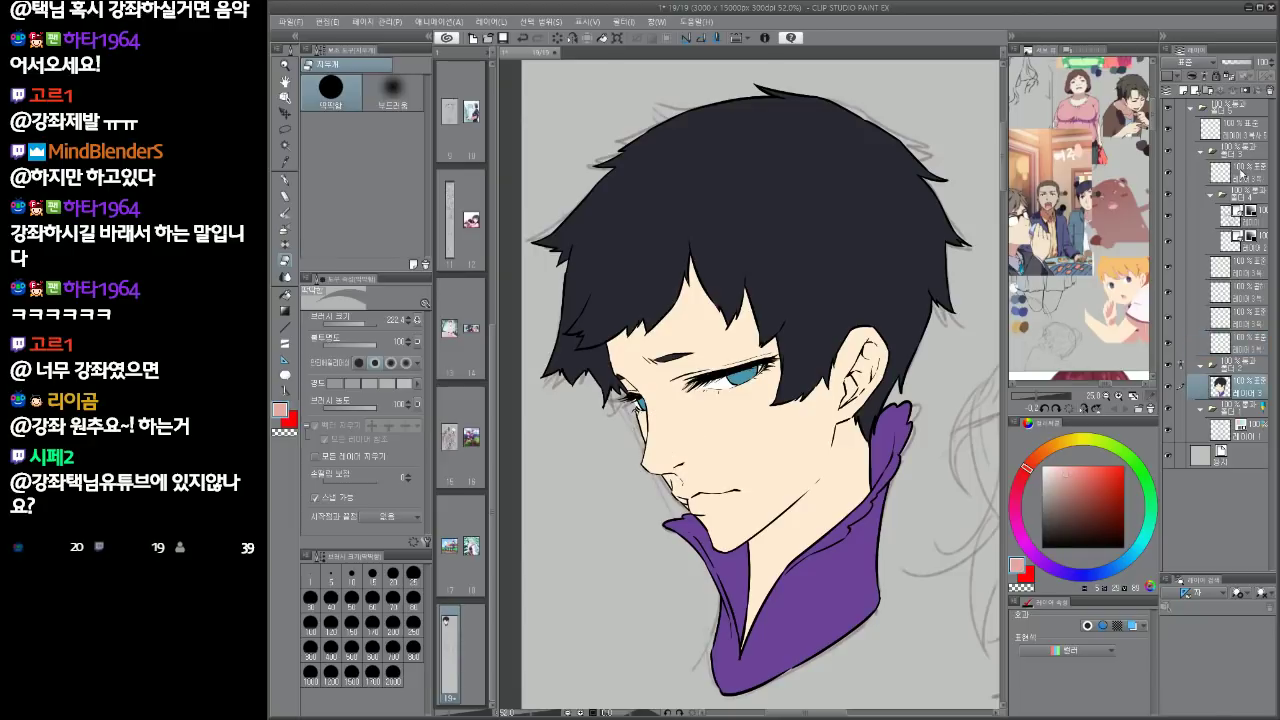
left_click(1228, 64)
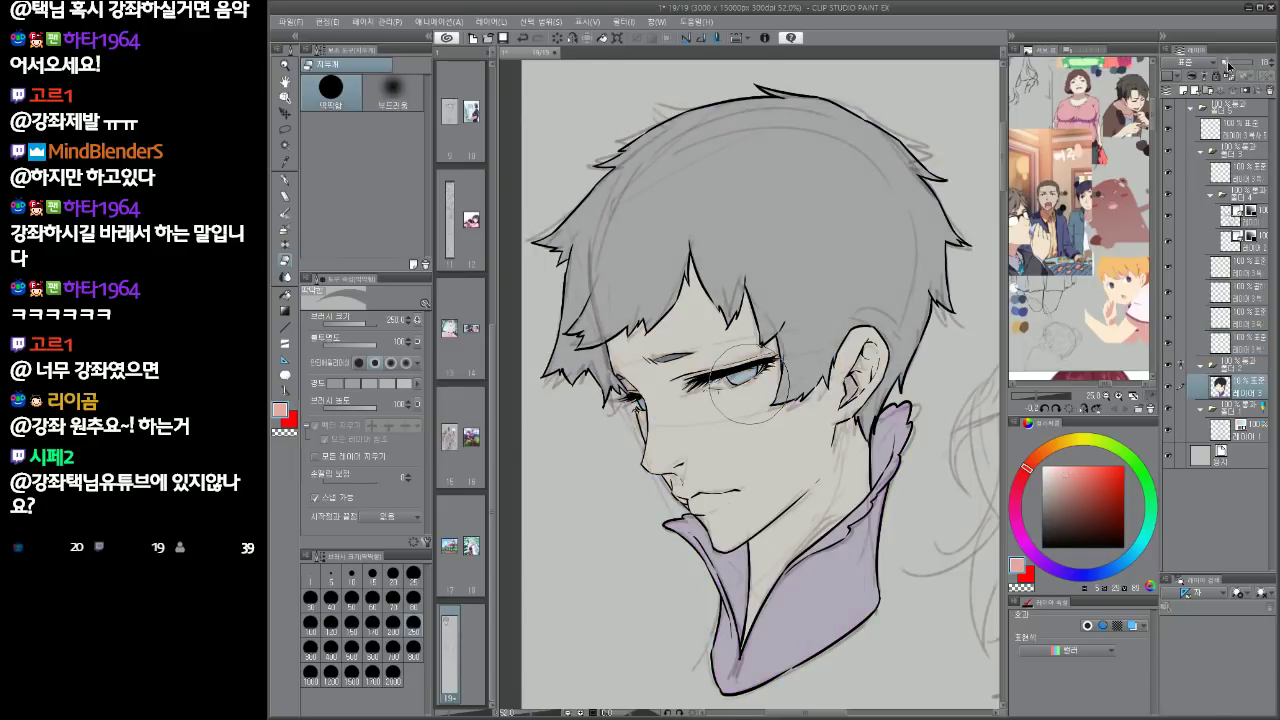
left_click_drag(1226, 64, 1228, 64)
Paint a dark grey shadow under the bangs on the forehead's outer side, using the second layer above the flat colour folder
left_click(1245, 340)
left_click_drag(992, 422, 1001, 408)
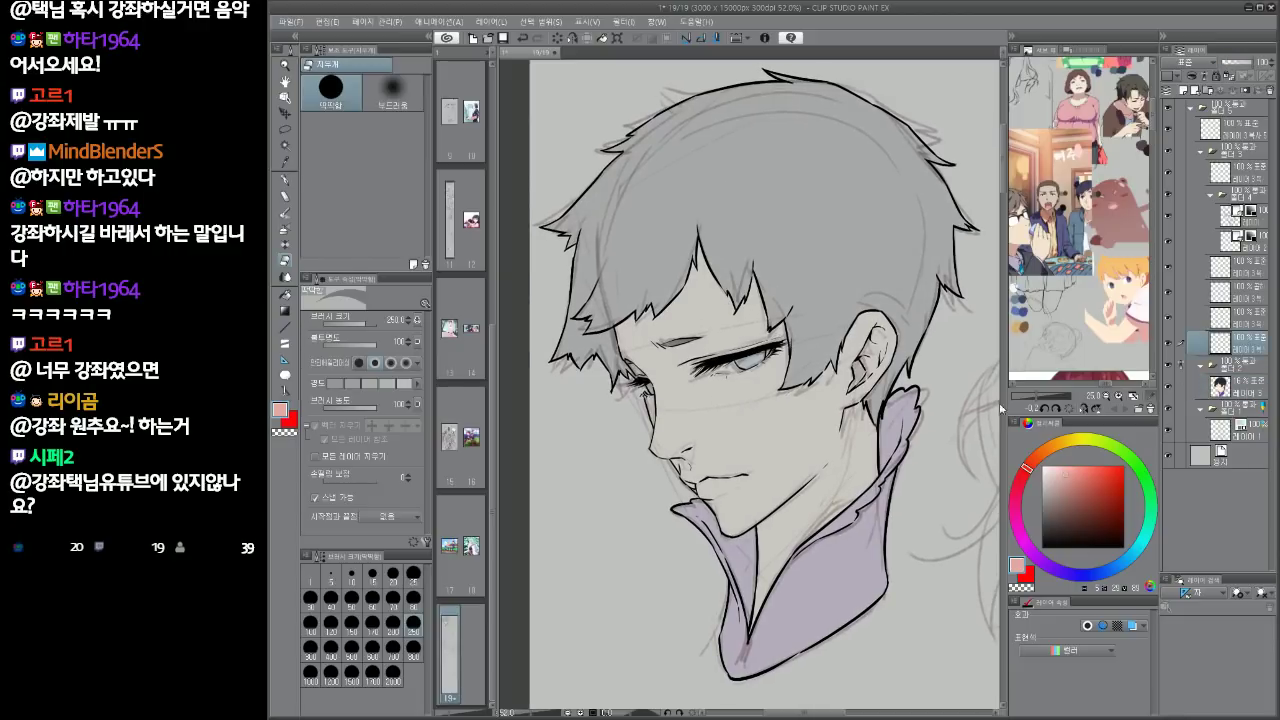
left_click(1238, 322)
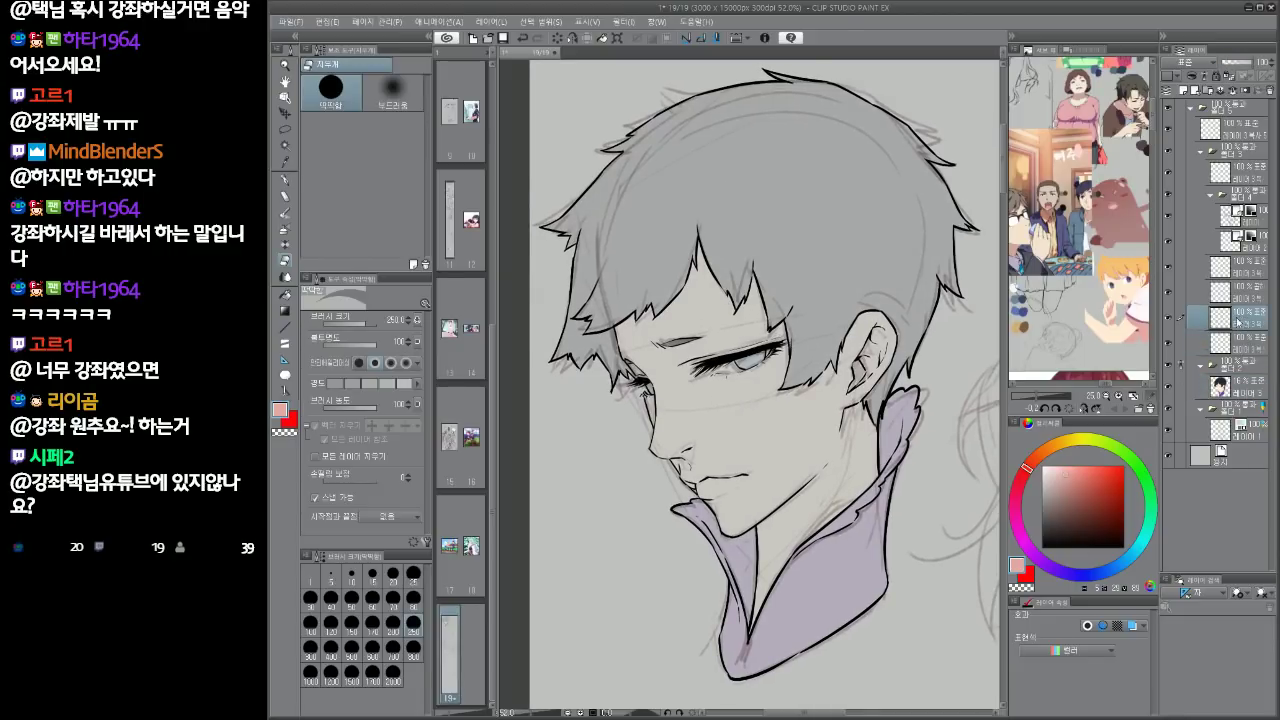
left_click_drag(1055, 508, 1042, 519)
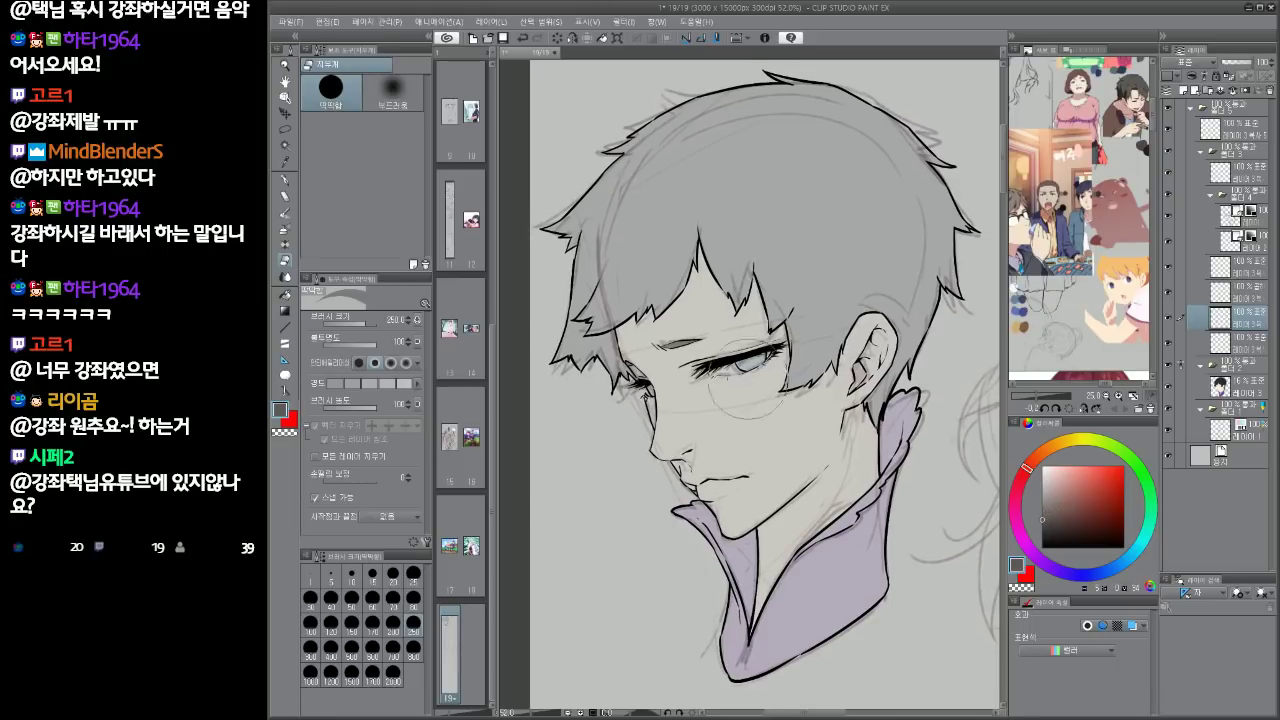
key("w")
key("p")
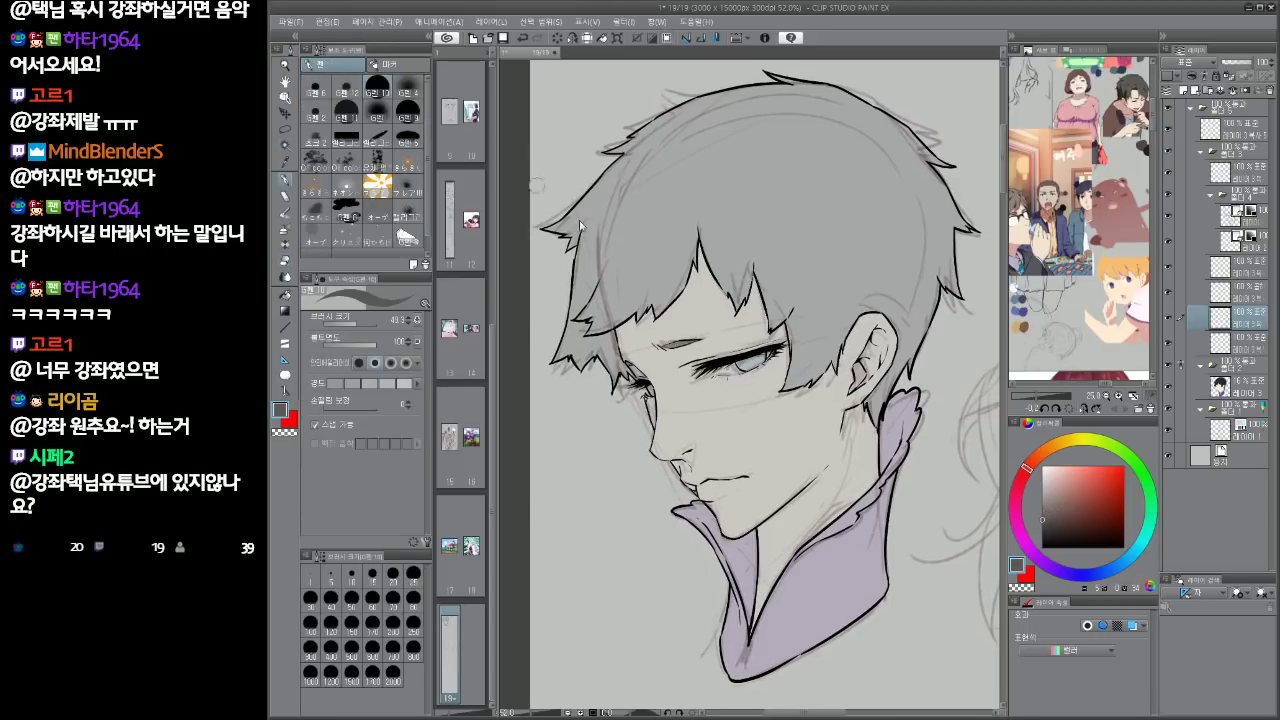
key("]")
key("g")
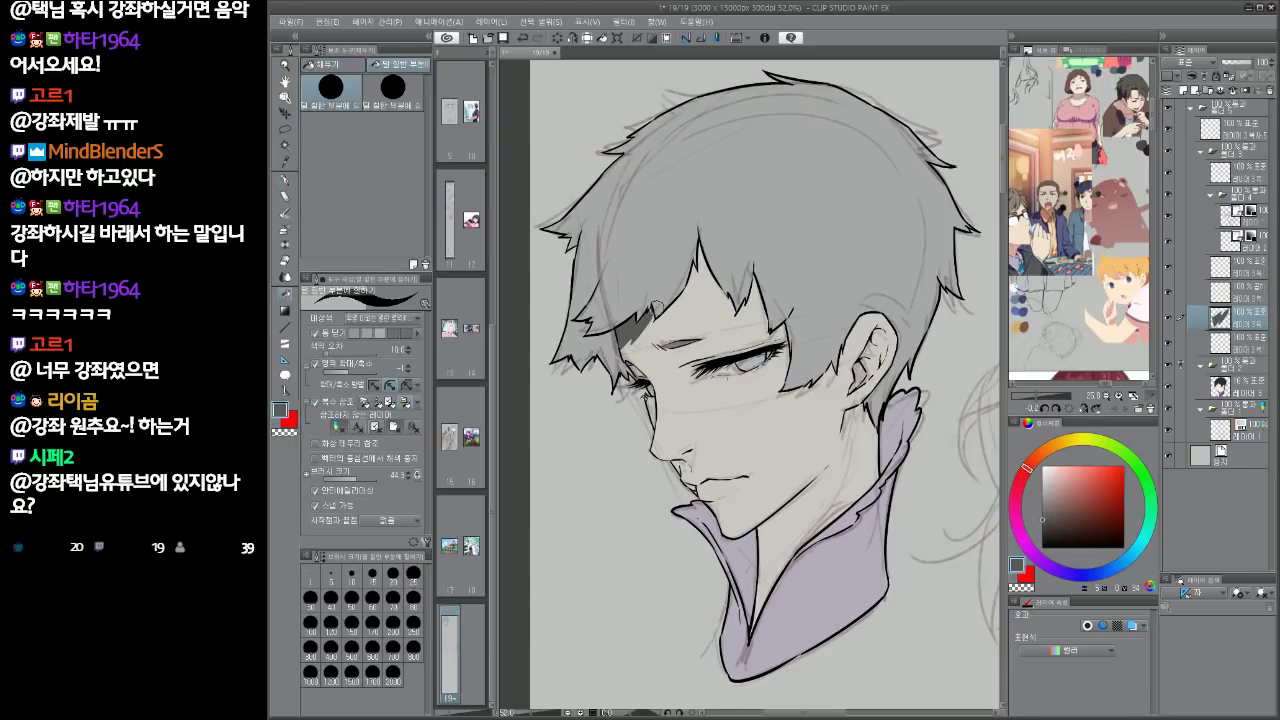
Trim the forehead shadow with a small eraser and extend it along the bangs up to the hair parting
key("e")
key("[")
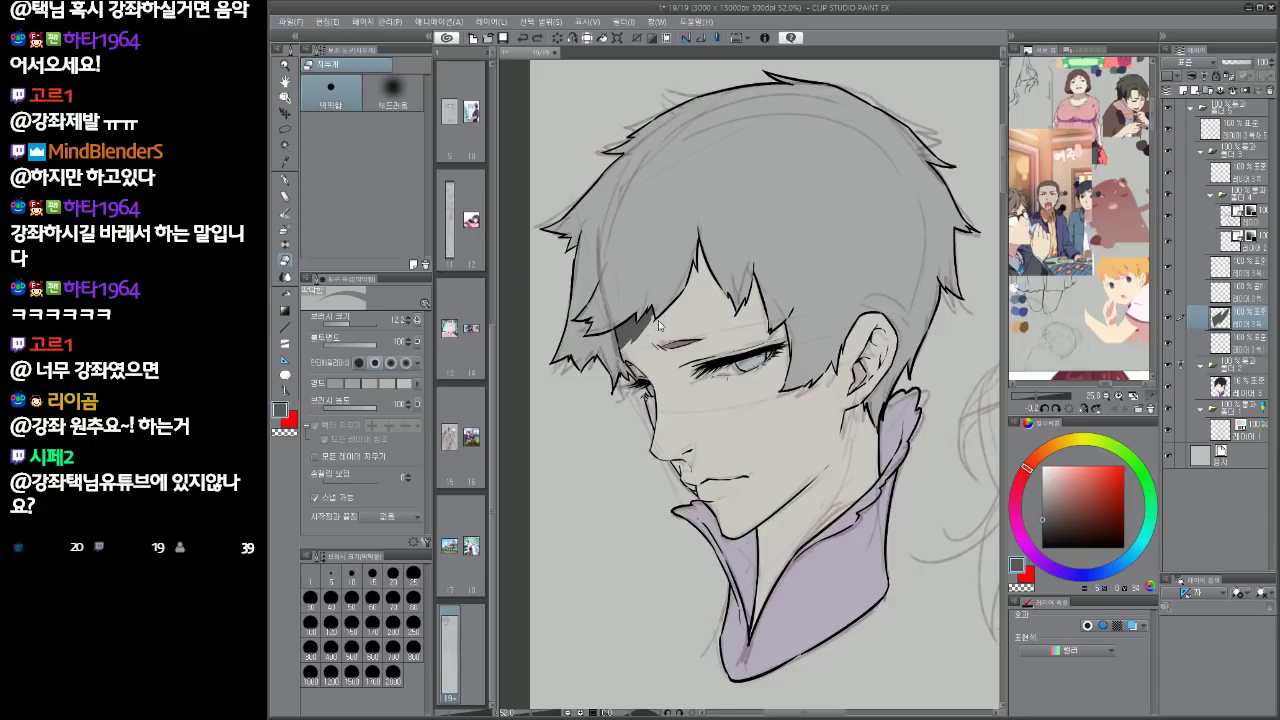
key("p")
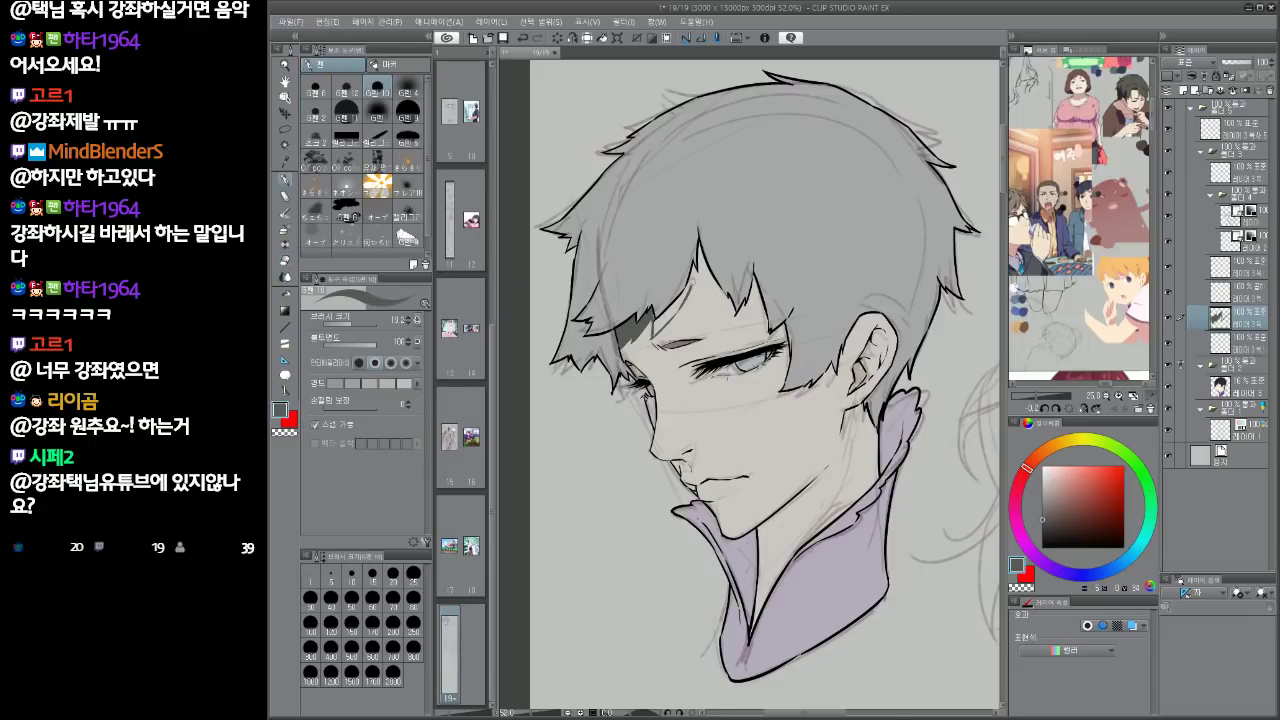
key("g")
left_click(684, 298)
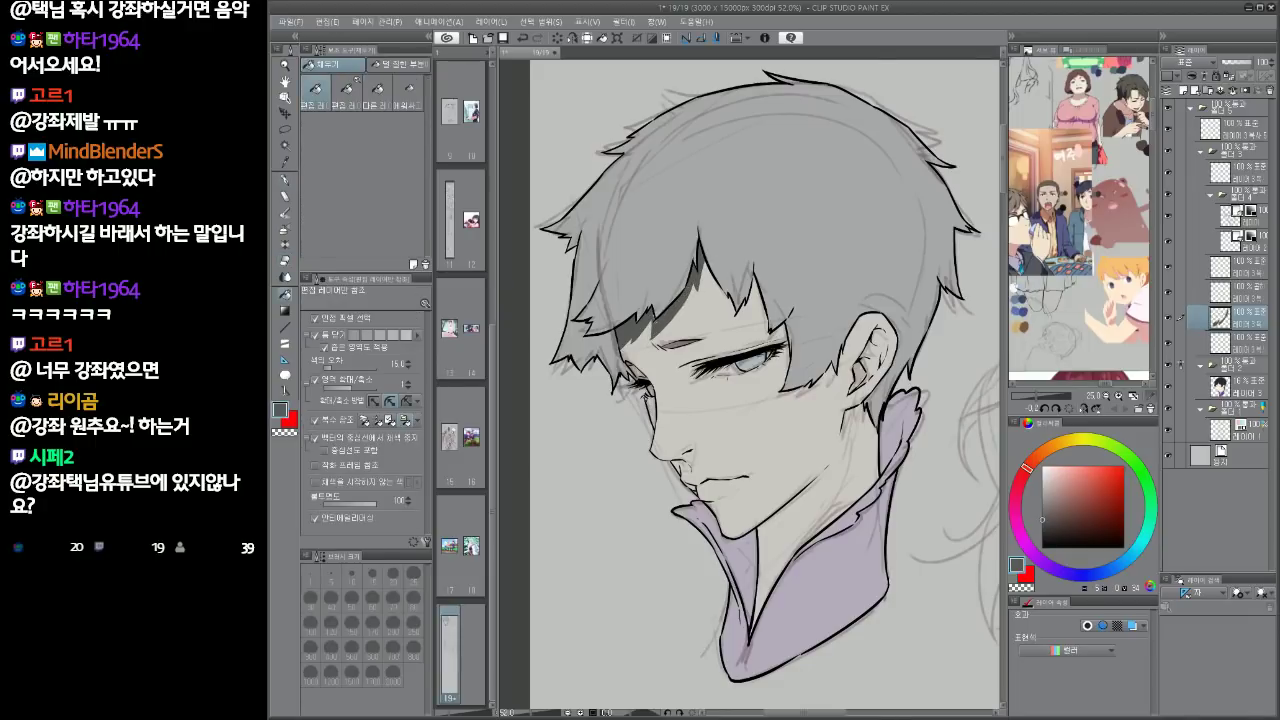
key("g")
left_click_drag(653, 321, 669, 303)
Outline and fill dark grey shadows under the central bangs, from the hair parting to above the near eye
left_click_drag(795, 301, 805, 308)
key("p")
left_click_drag(724, 272, 718, 261)
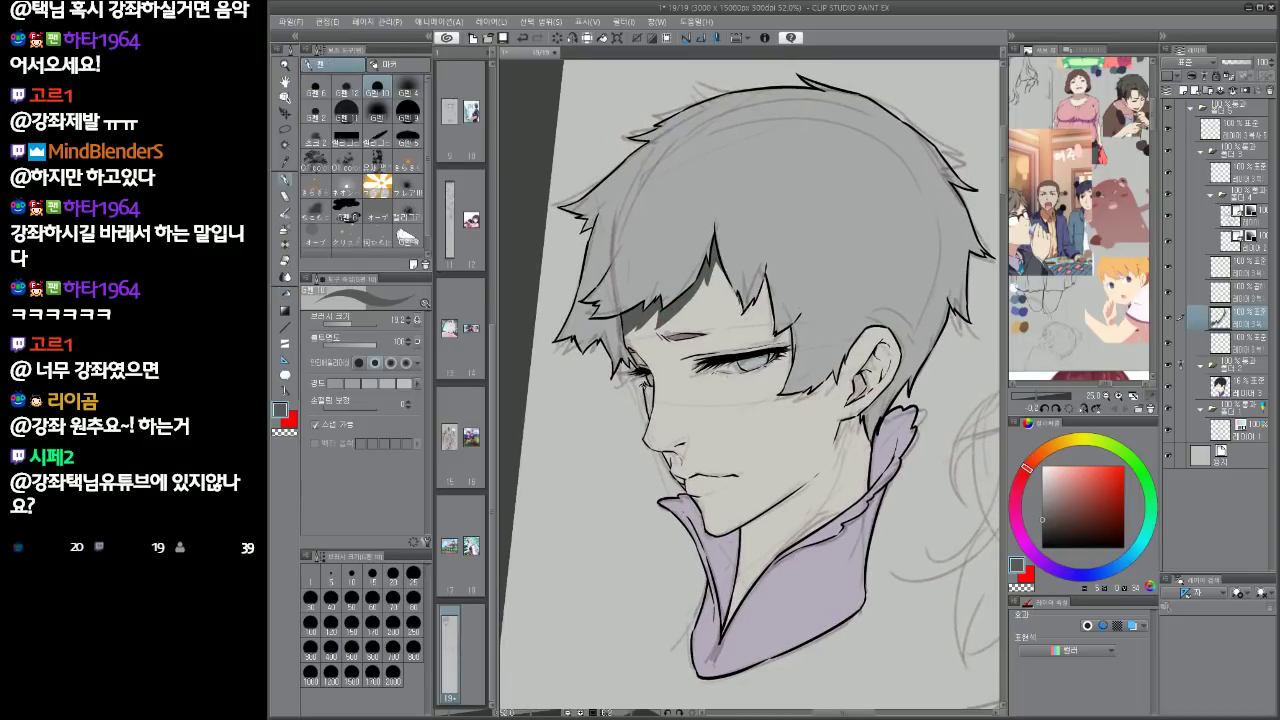
mouse_move(742, 327)
left_mouse_down()
mouse_move(768, 285)
mouse_move(786, 332)
left_mouse_up()
key("g")
key("g")
key("p")
key("g")
left_click(786, 334)
key("p")
Outline and fill the dark grey shadow cast by the side hair between the near eye and the ear
mouse_move(778, 404)
left_mouse_down()
mouse_move(812, 400)
mouse_move(837, 369)
left_mouse_up()
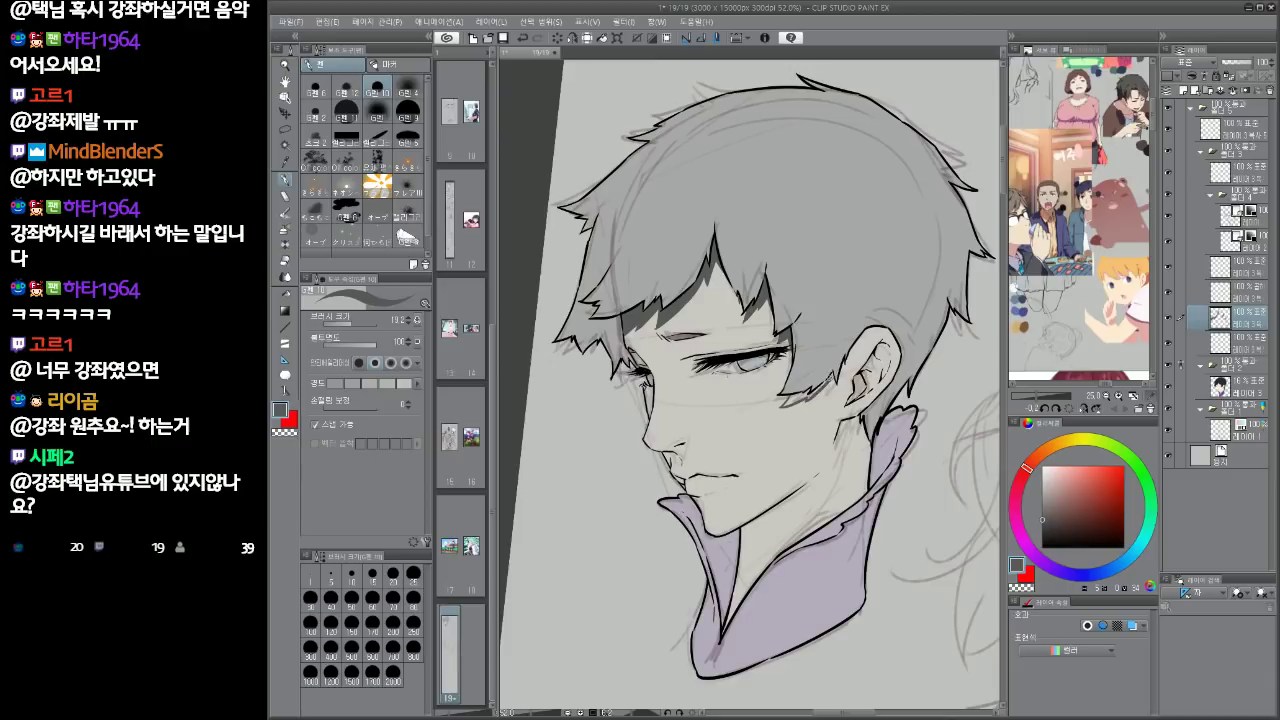
key("g")
left_click(820, 388)
key("p")
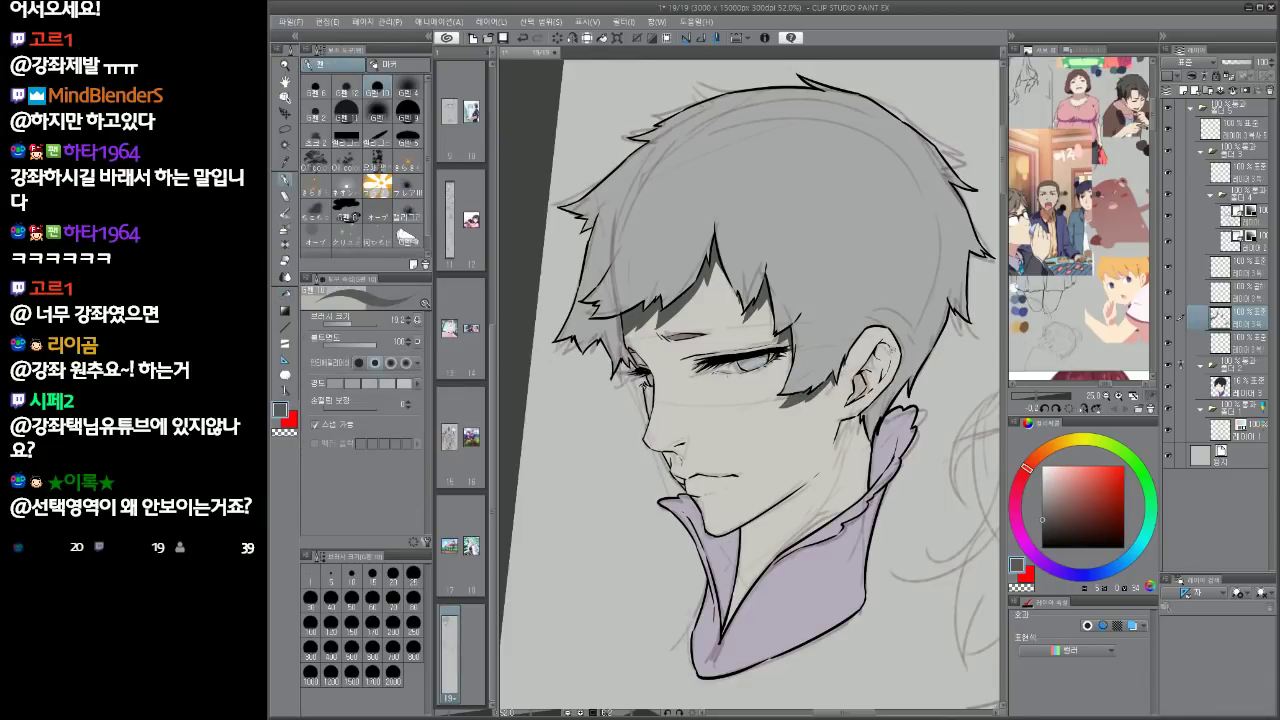
Paint dark grey shadow shapes inside the ear
left_click(882, 351)
left_click_drag(882, 352, 868, 356)
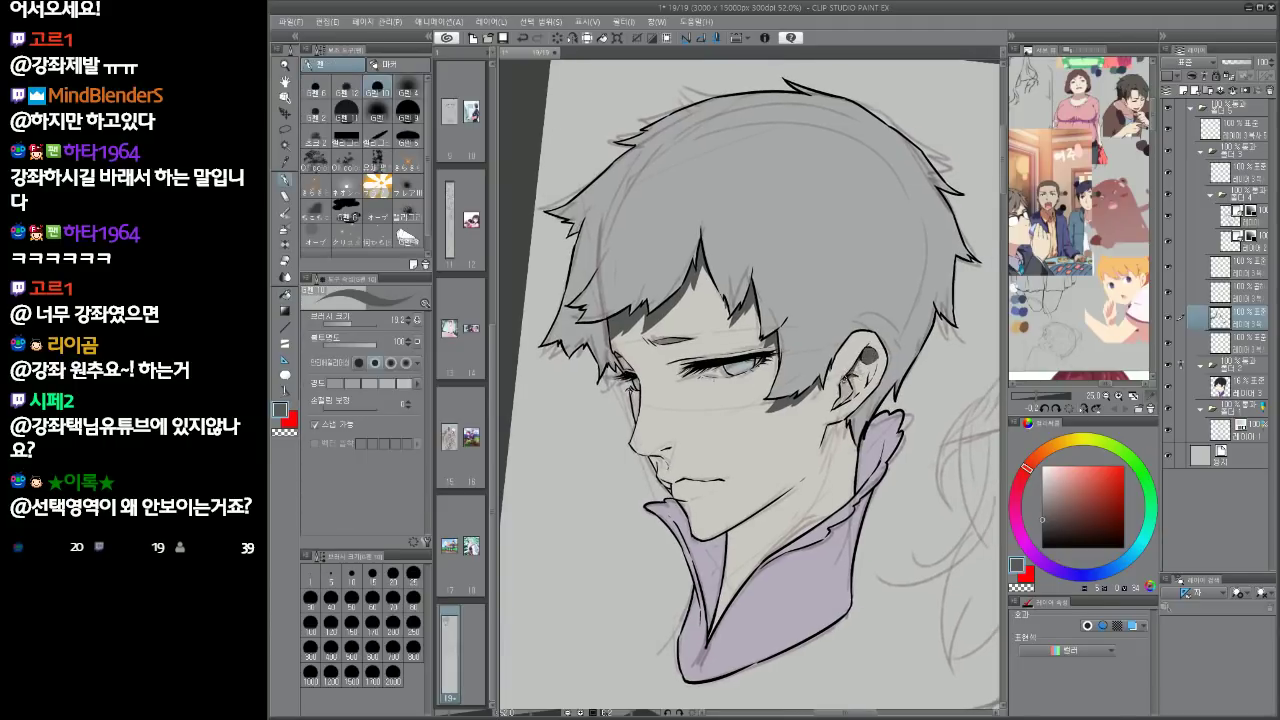
key("w")
key("p")
key("e")
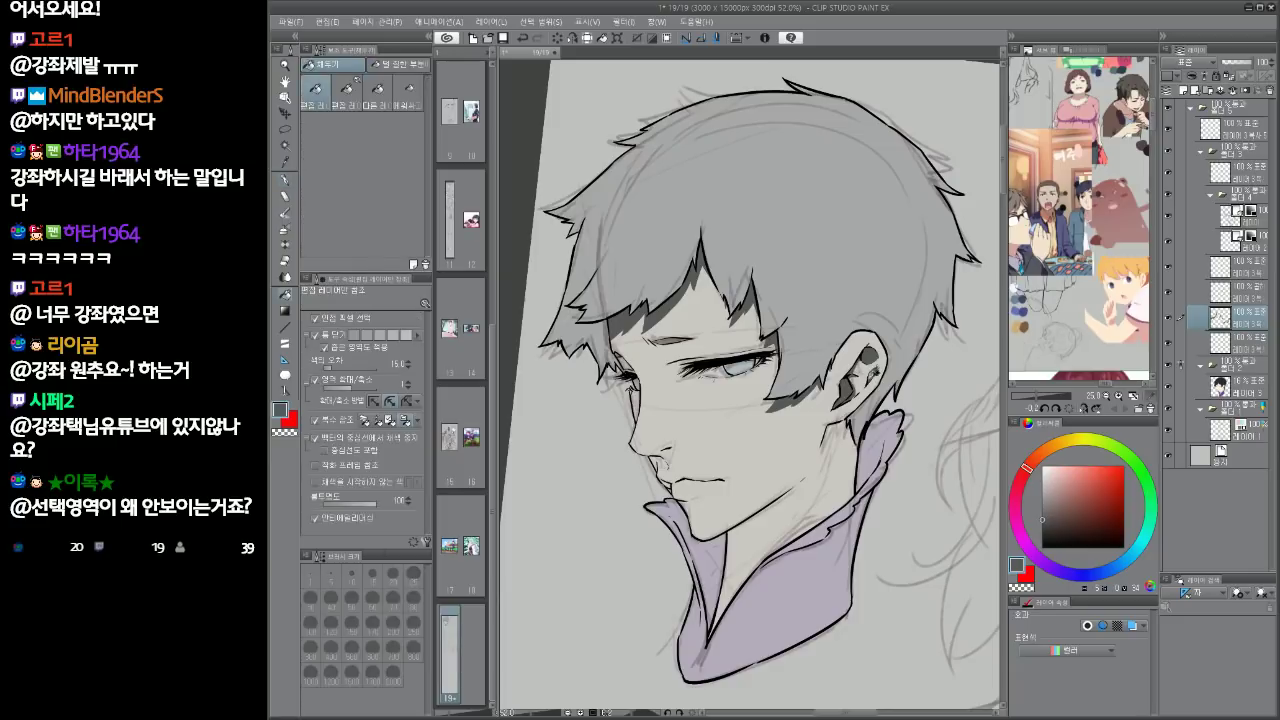
Select the skin area with Auto Select and undo the shift of the selection outline
key("w")
left_click(759, 447)
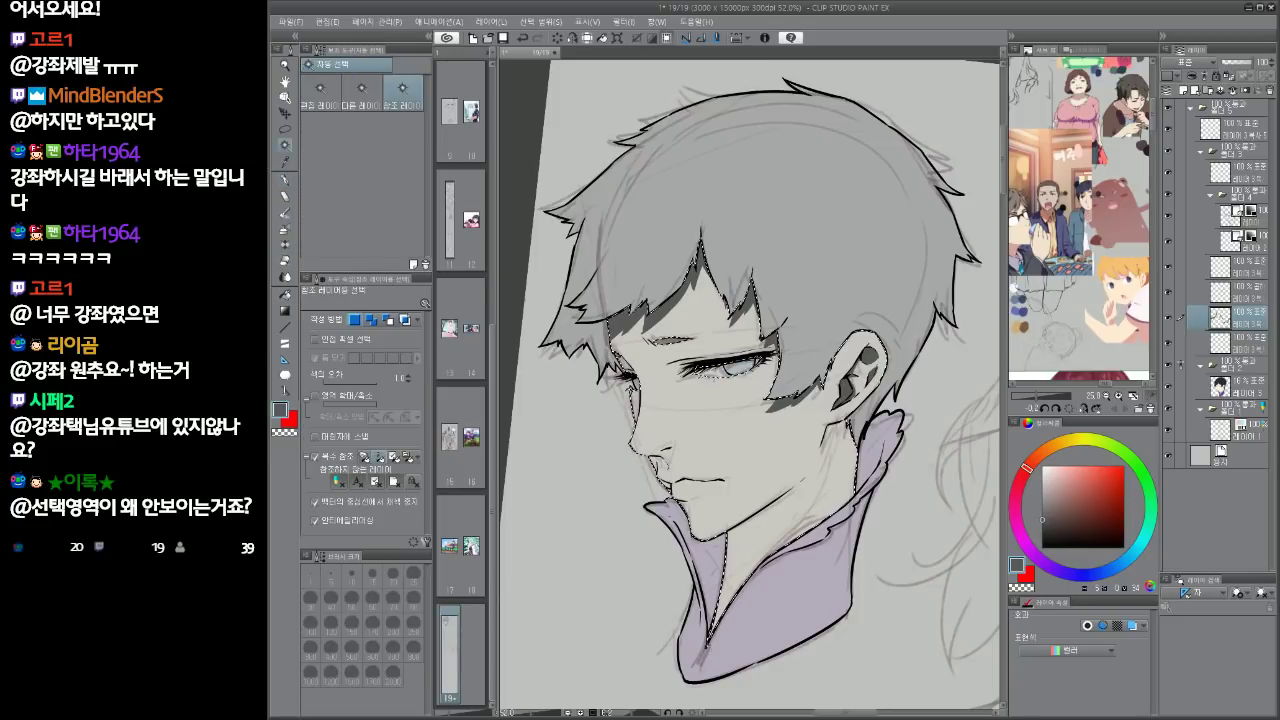
key("ctrl+d")
left_click(788, 460)
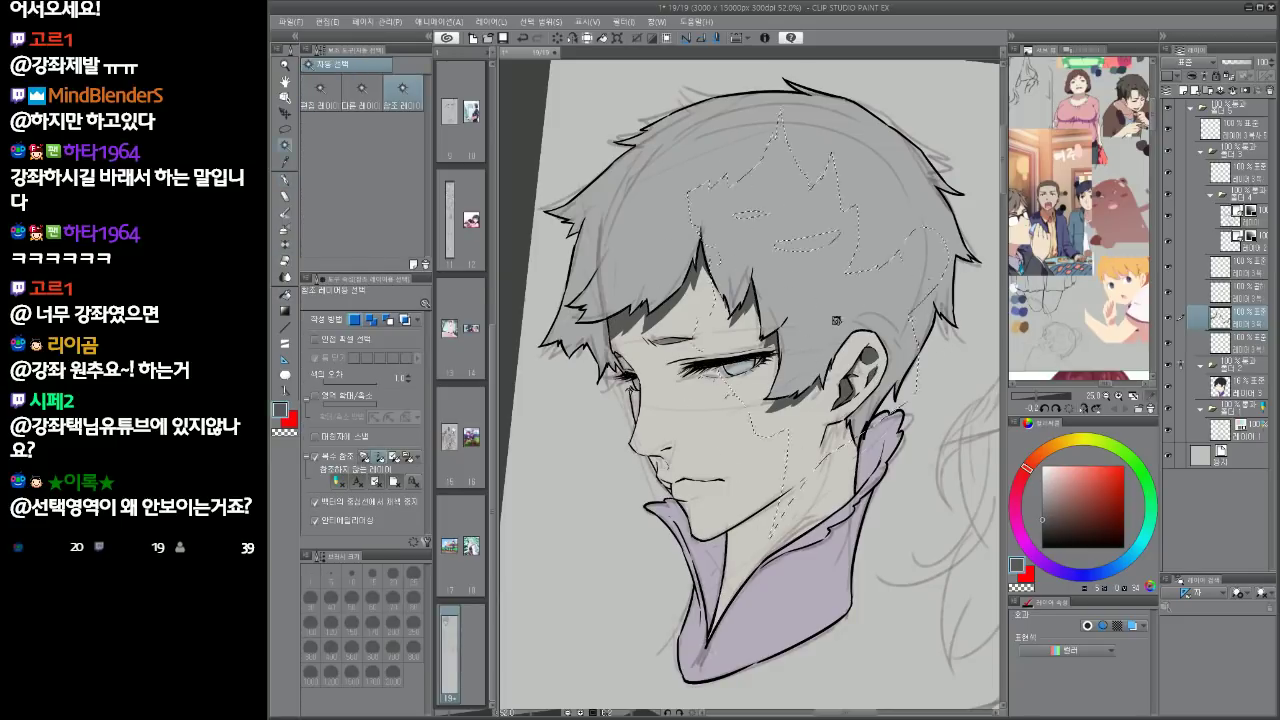
key("ctrl+z")
Scribble diagonal dark grey strokes across the hair, face and neck to test how the skin selection confines them
key("p")
left_click_drag(777, 368, 714, 454)
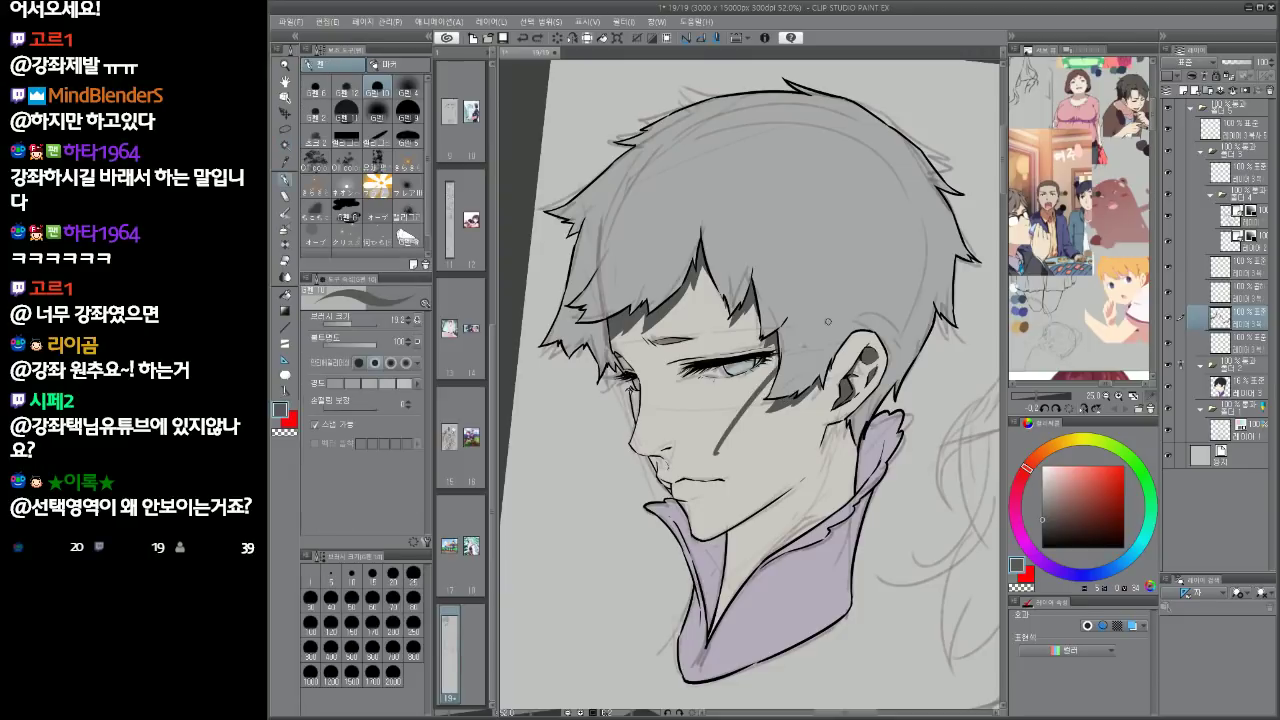
left_click_drag(828, 322, 704, 472)
left_click_drag(847, 310, 706, 493)
left_click_drag(862, 336, 697, 537)
mouse_move(878, 346)
left_mouse_down()
mouse_move(712, 537)
mouse_move(727, 559)
left_mouse_up()
left_click_drag(881, 378, 718, 587)
left_click_drag(852, 430, 708, 636)
left_click_drag(856, 464, 812, 527)
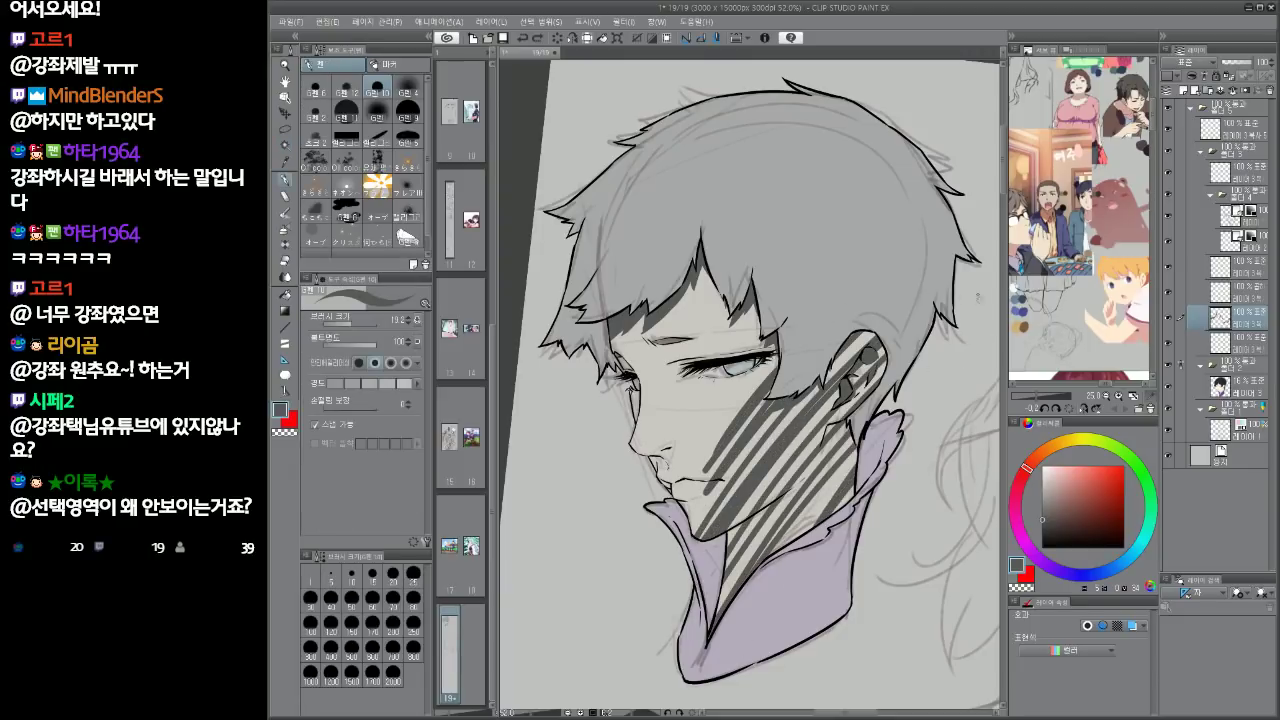
left_click_drag(745, 374, 670, 505)
left_click_drag(721, 292, 637, 455)
left_click_drag(709, 269, 626, 371)
left_click_drag(755, 164, 612, 354)
left_click_drag(768, 178, 630, 372)
left_click_drag(823, 183, 640, 456)
left_click_drag(842, 225, 656, 480)
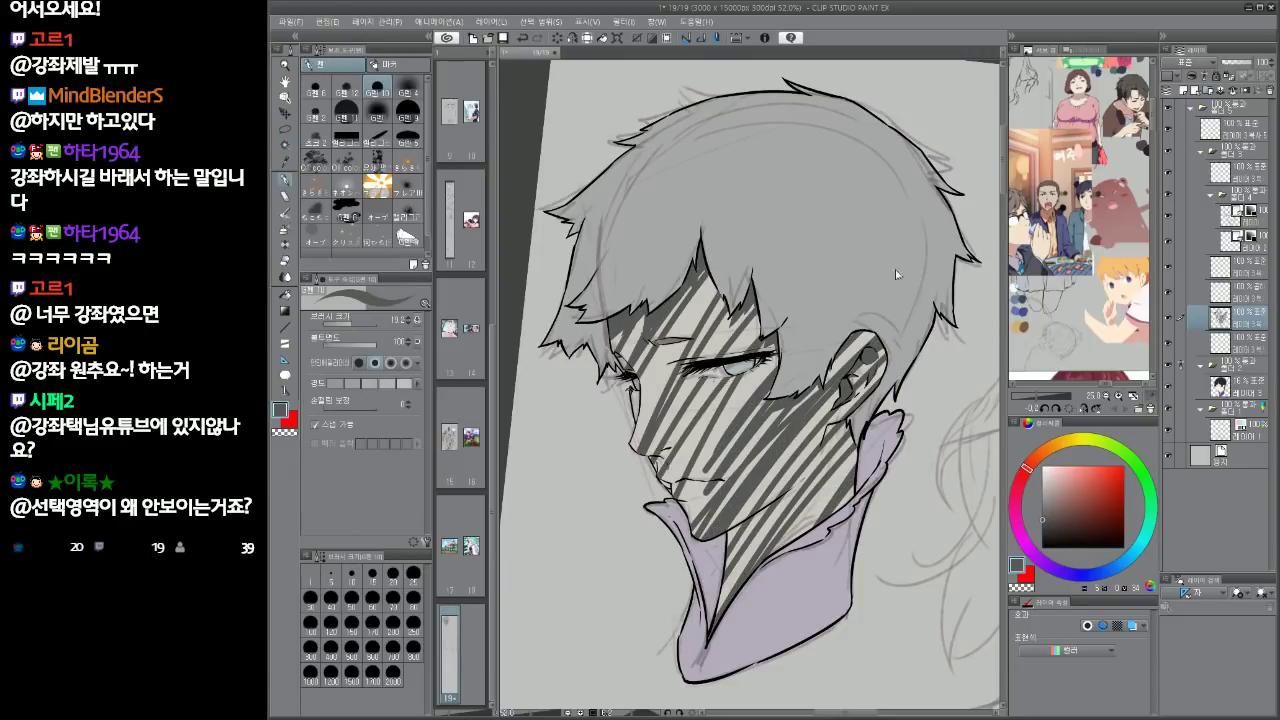
Remove the diagonal test strokes and clear the skin selection
key("Delete")
key("ctrl+@")
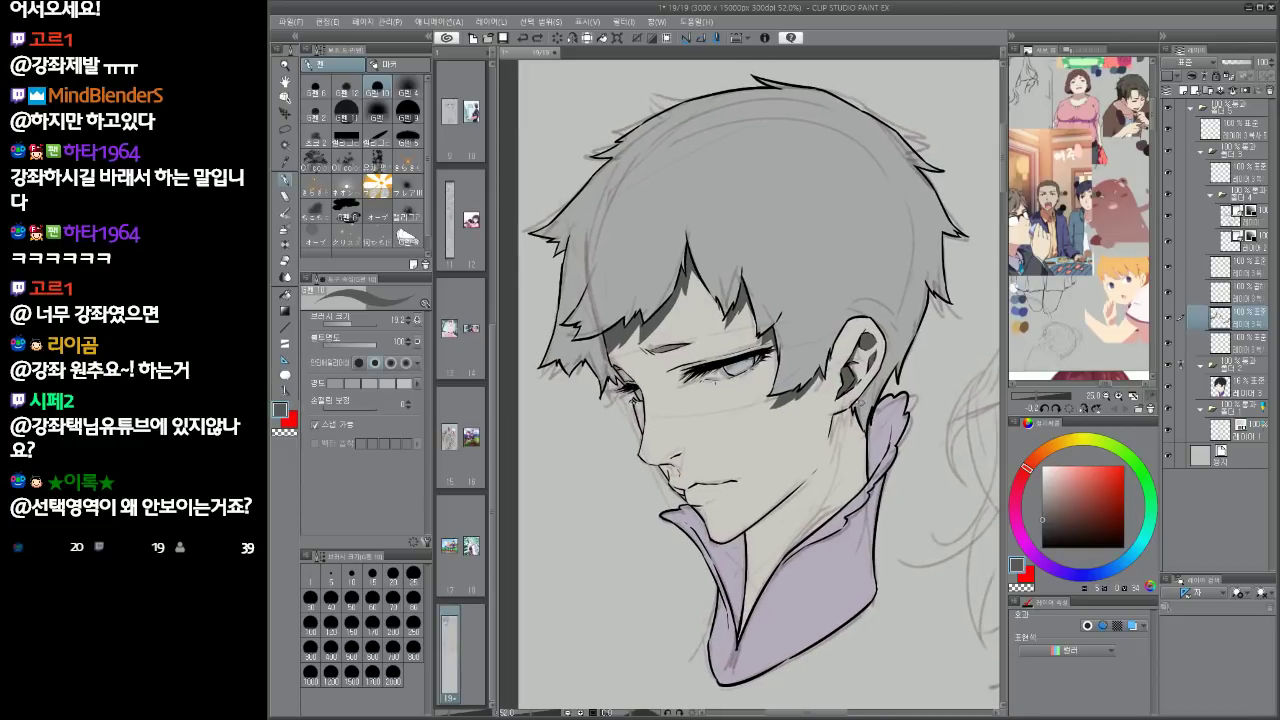
key("ctrl+d")
Select the skin area, outline the shadow below the jaw and fill the neck with dark grey
key("w")
left_click(804, 437)
key("p")
key("g")
left_click(818, 458)
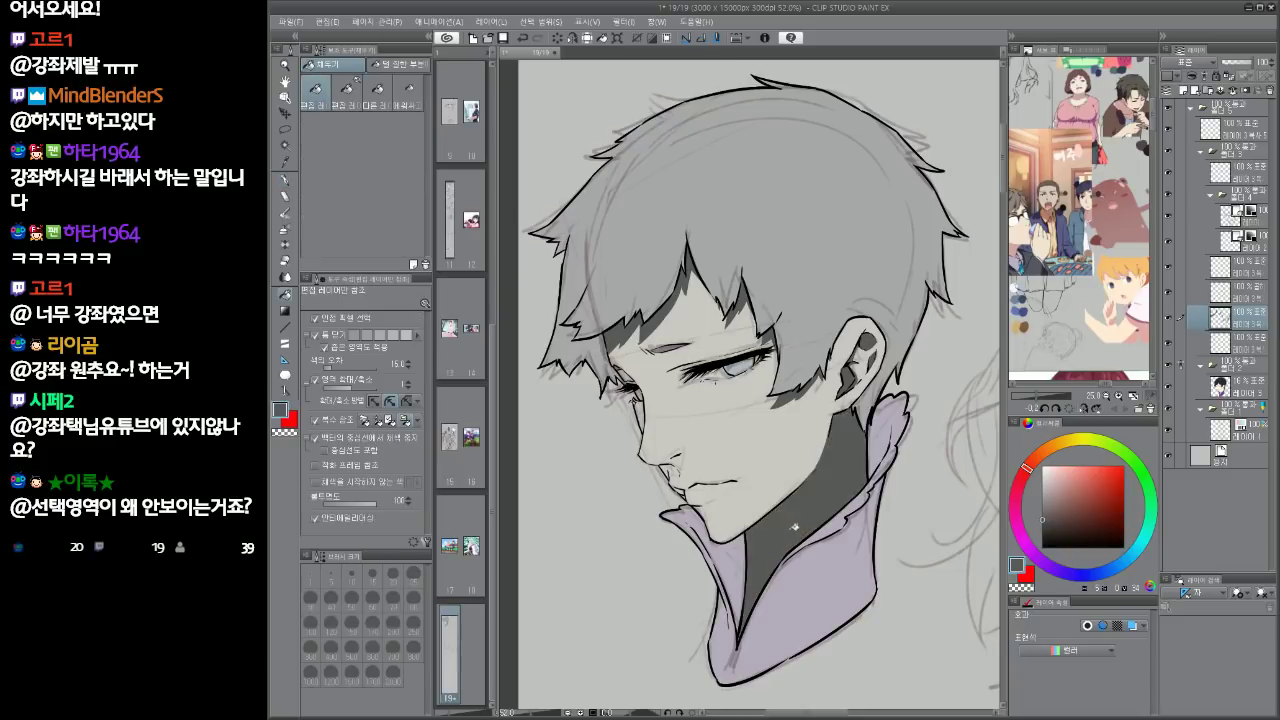
left_click_drag(836, 436, 831, 448)
left_click_drag(798, 498, 835, 485)
key("asciicircum")
key("p")
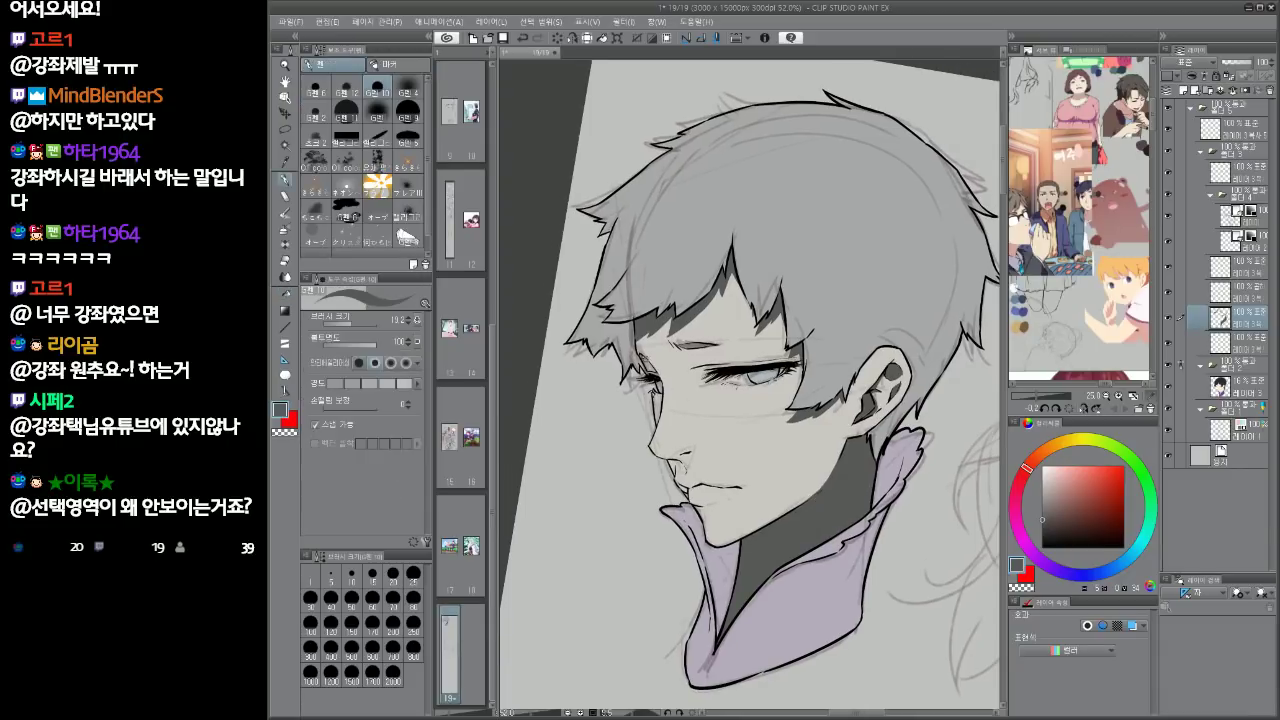
Fill the eyebrow with dark grey on the shadow layer
key("g")
left_click(656, 349)
key("p")
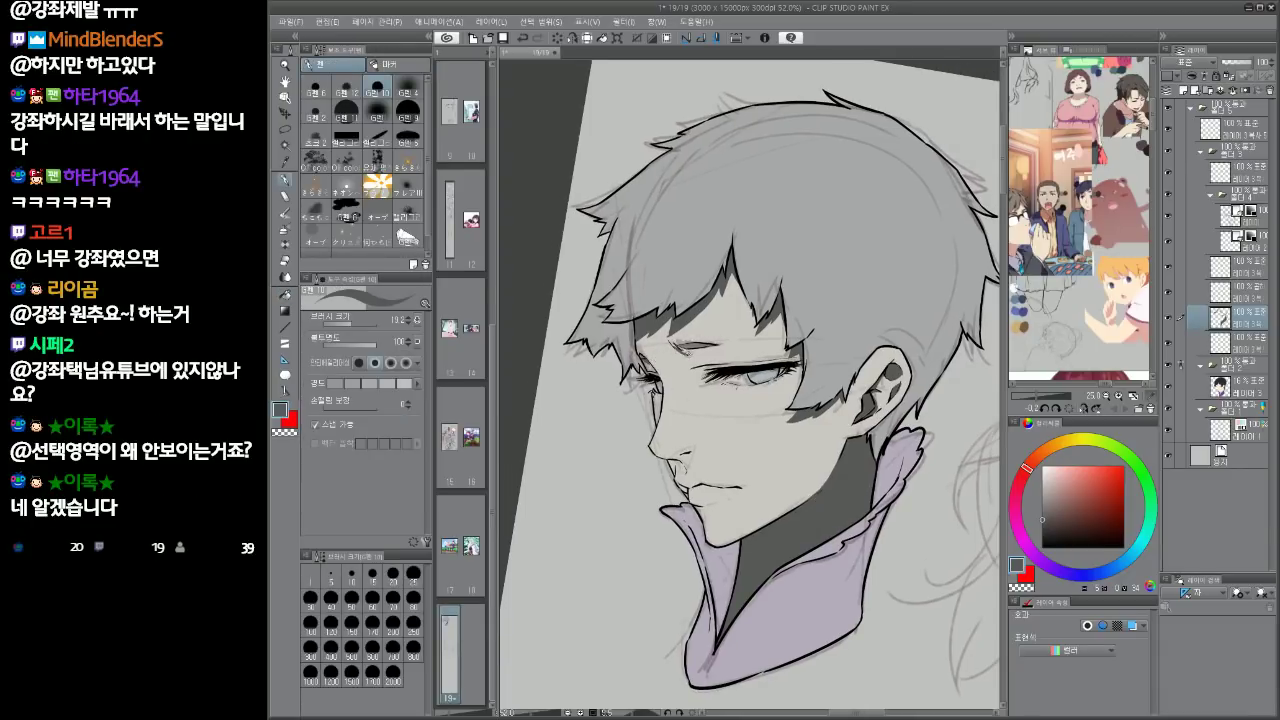
key("g")
key("asciicircum")
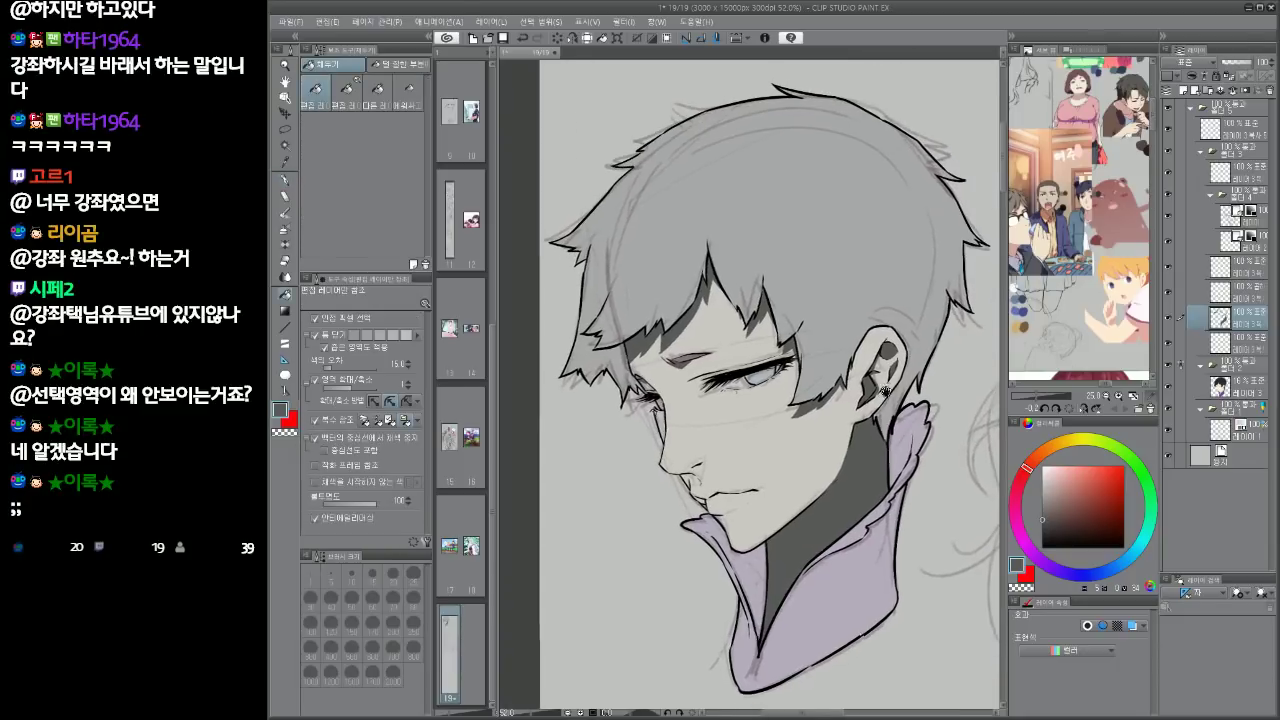
Outline the hair shadow behind the ear and fill it dark grey down to the nape, including leftover gaps
left_click_drag(885, 391, 873, 436)
mouse_move(896, 388)
left_mouse_down()
mouse_move(860, 388)
mouse_move(886, 362)
mouse_move(886, 335)
mouse_move(887, 369)
mouse_move(897, 331)
left_mouse_up()
key("p")
key("g")
left_click(866, 416)
key("g")
left_click_drag(856, 430, 890, 335)
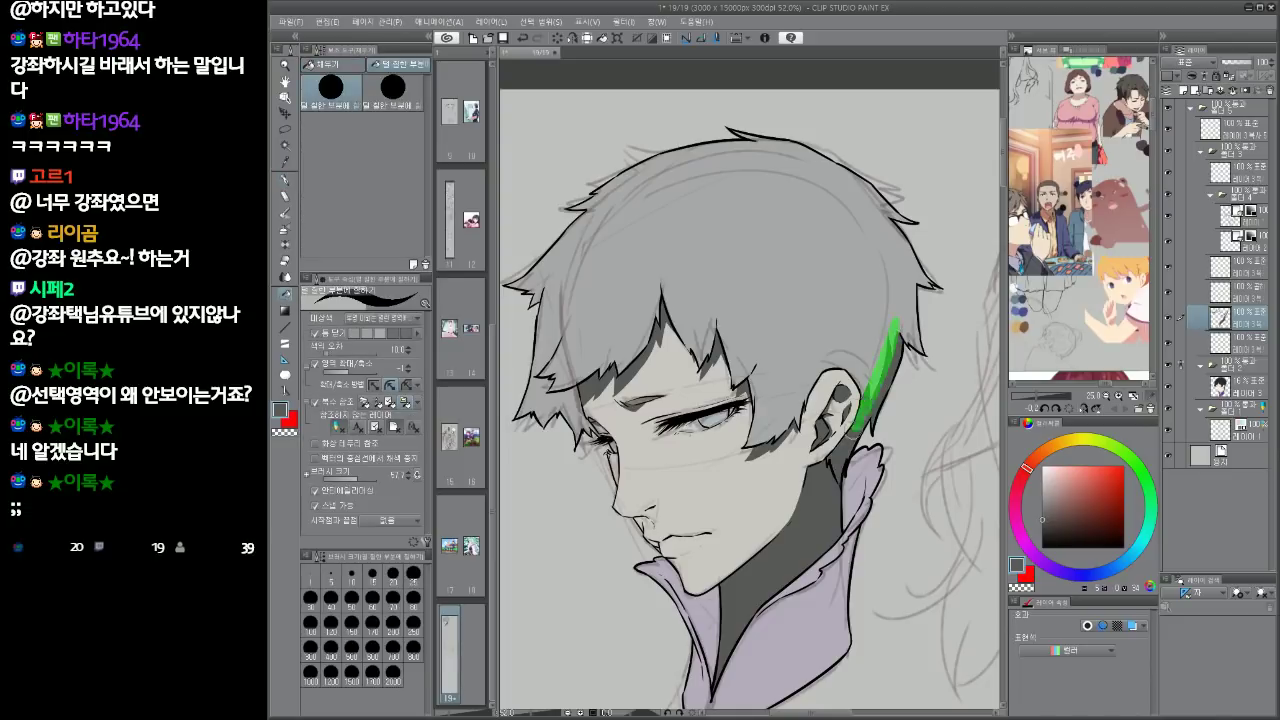
Fill the underside of the hair tufts in front of the forehead with dark grey
key("p")
left_click_drag(690, 469, 720, 477)
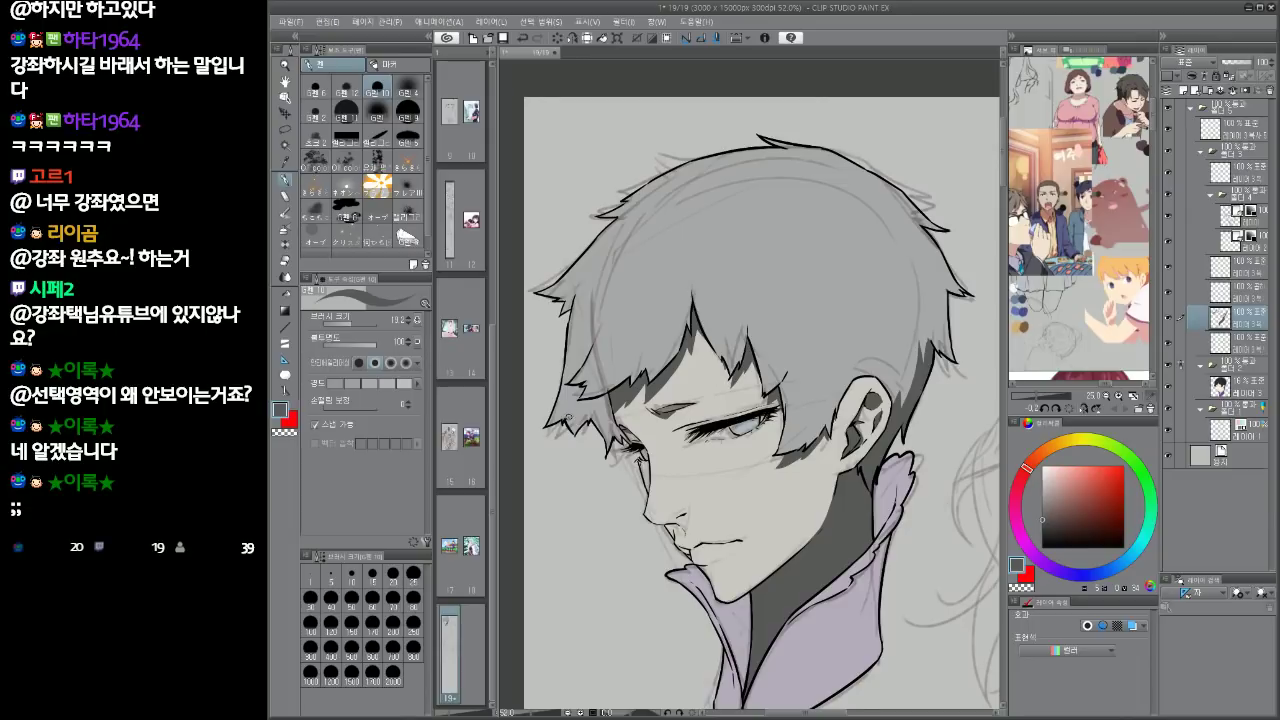
key("e")
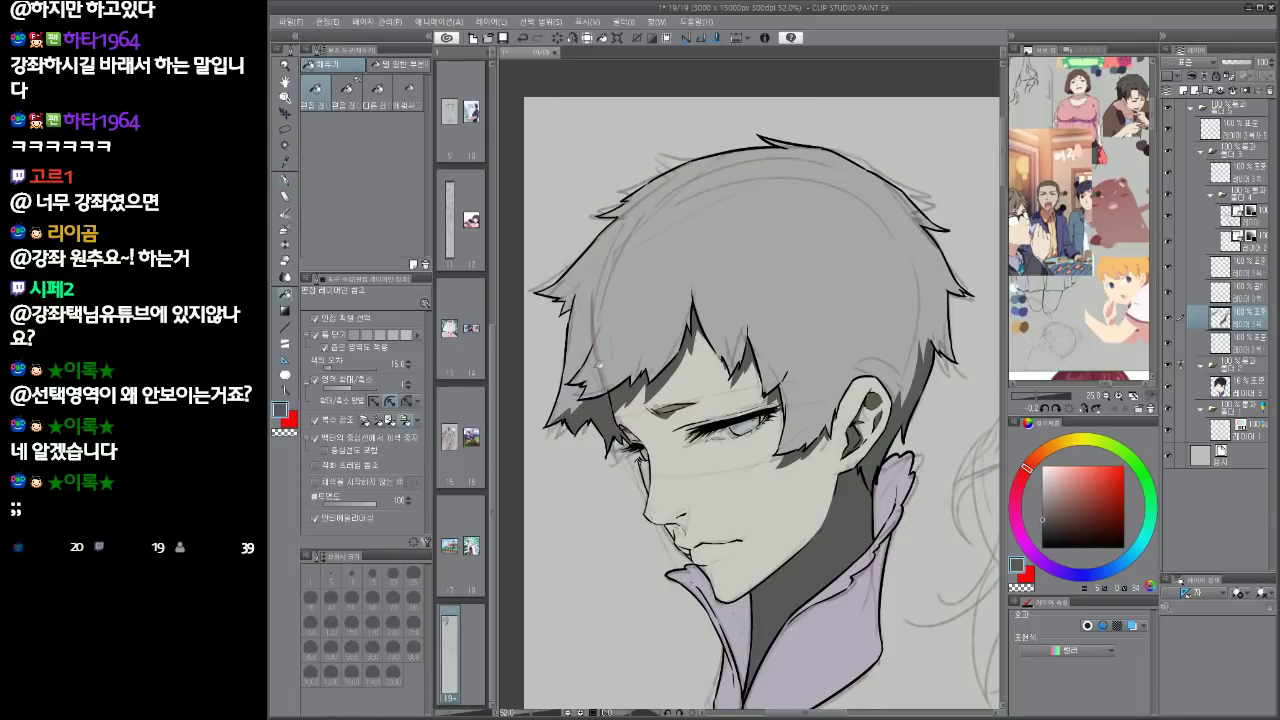
key("p")
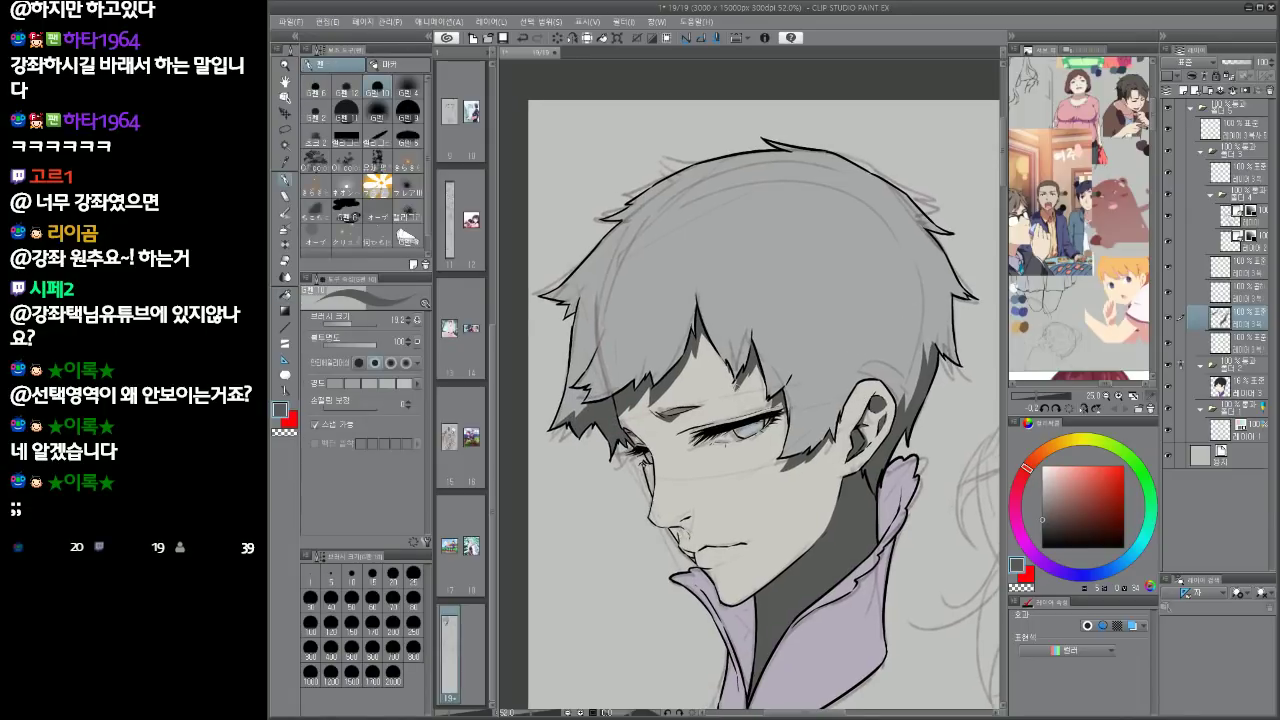
Shade the iris of the near eye with dark grey, undoing stray strokes before filling it
key("w")
key("p")
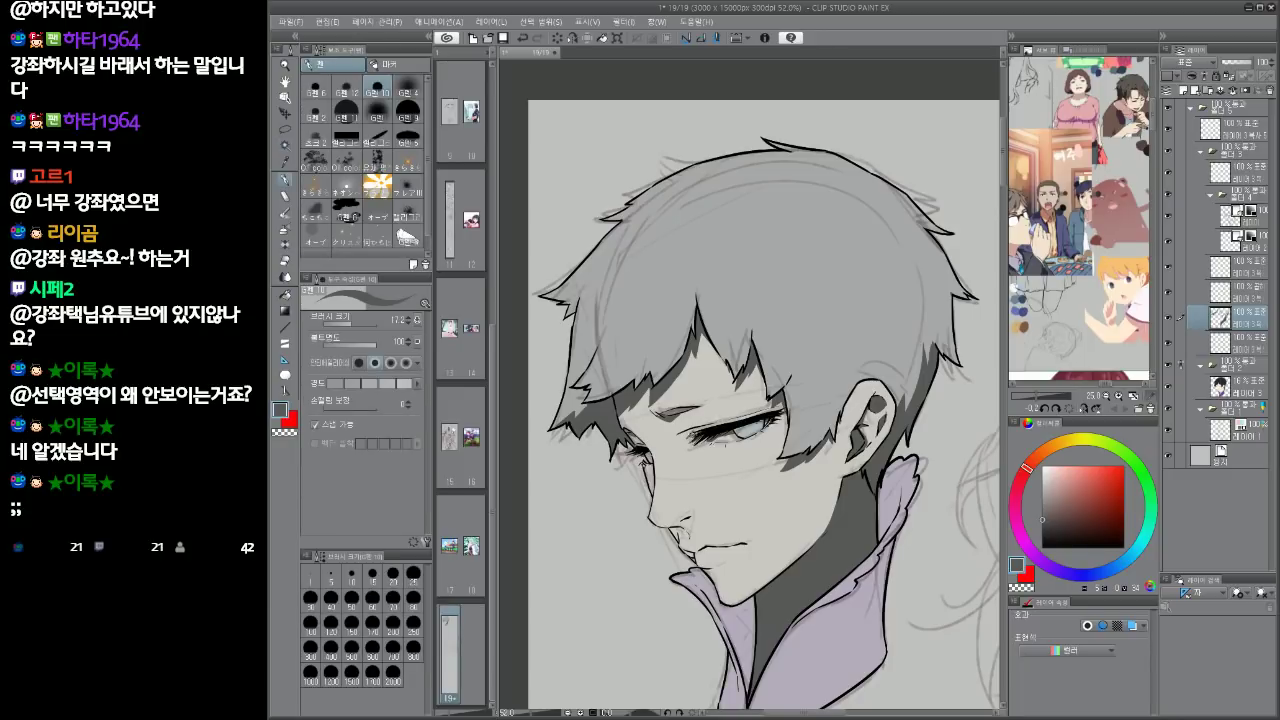
left_click_drag(701, 430, 689, 438)
scroll(750, 410, "up", 1)
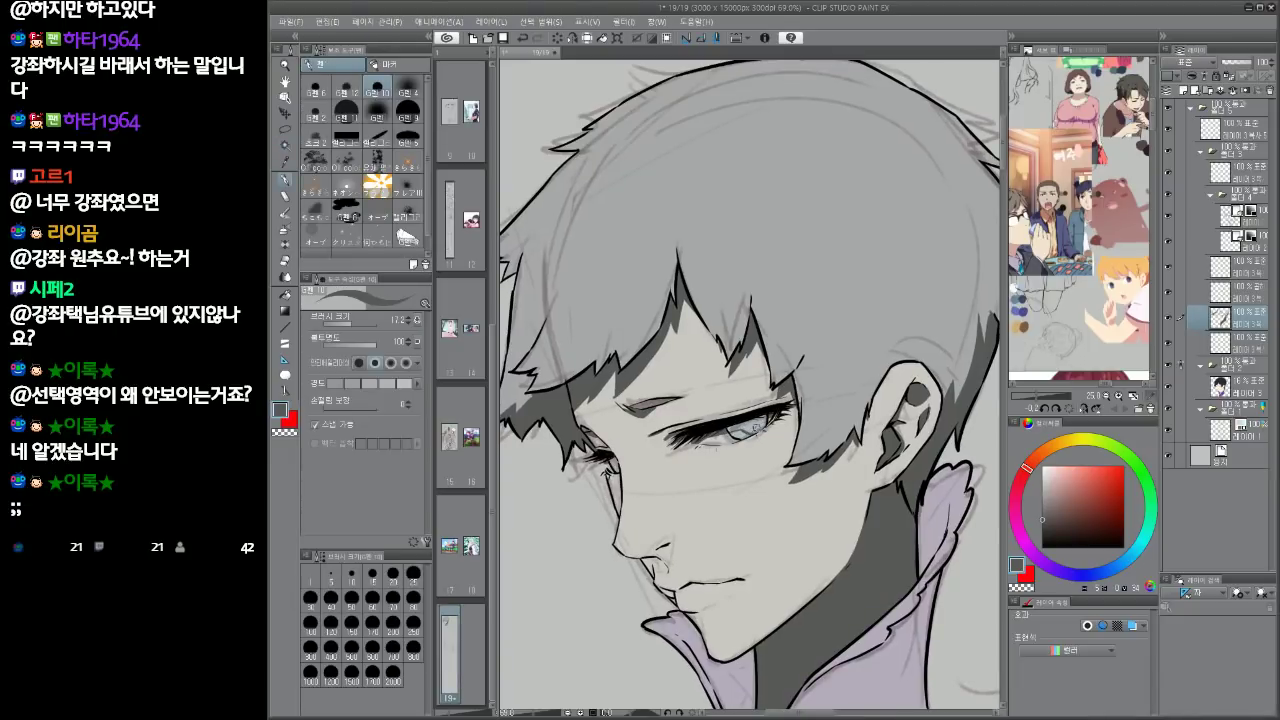
key("ctrl+z")
left_click_drag(741, 428, 759, 431)
mouse_move(756, 433)
left_mouse_down()
mouse_move(765, 419)
mouse_move(744, 430)
left_mouse_up()
key("ctrl+z")
key("g")
key("g")
key("p")
key("g")
scroll(748, 465, "down", 2)
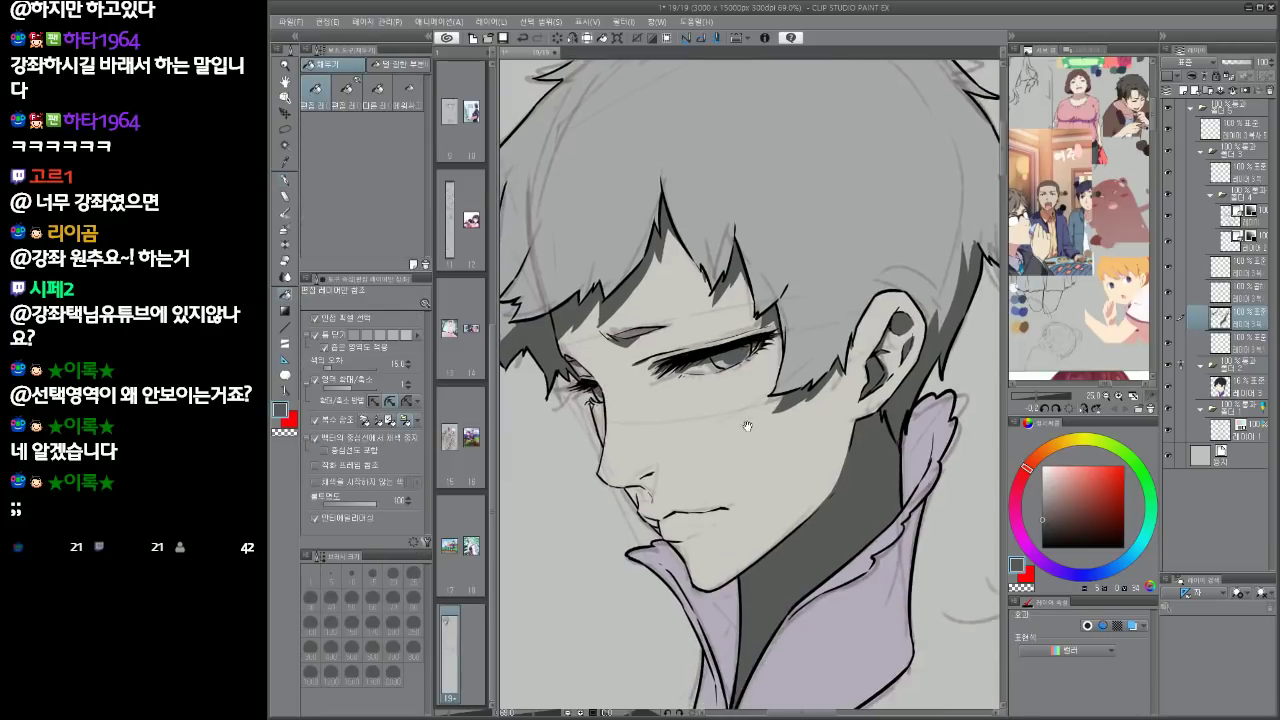
Fill both inner parts of the raised collar, beside the chin and behind the neck, with dark grey
key("p")
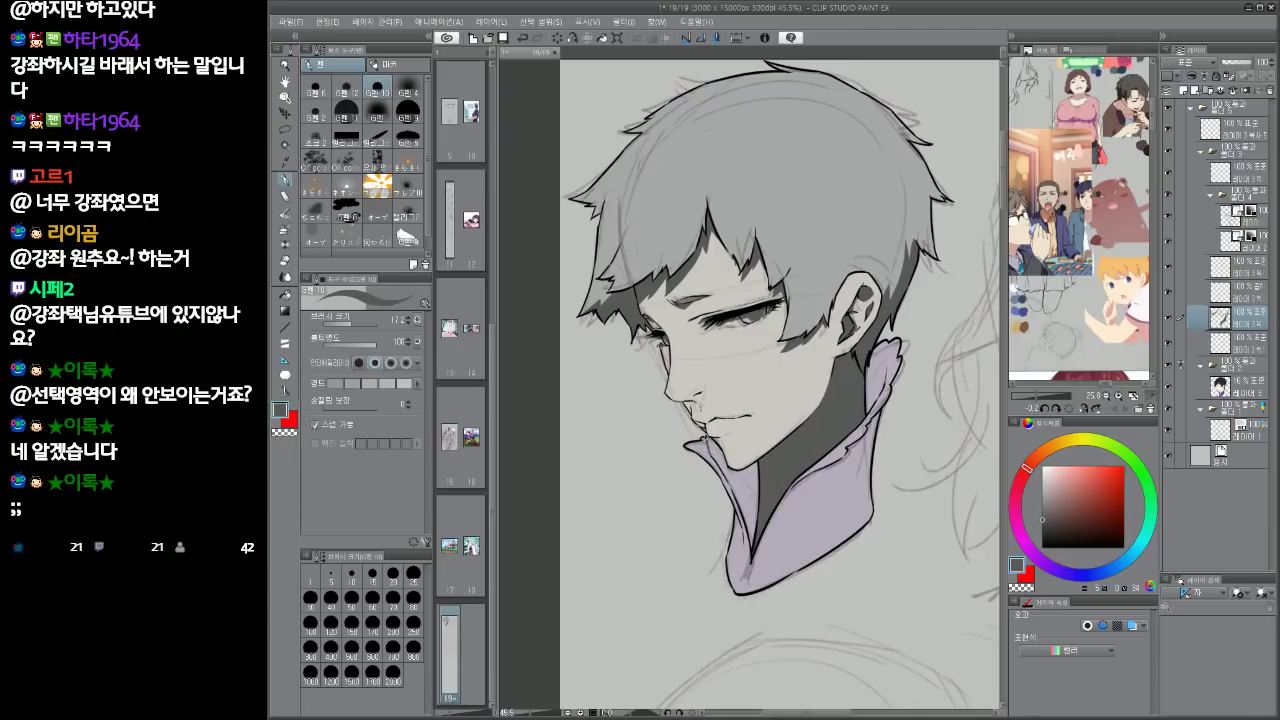
key("g")
left_click(753, 500)
key("p")
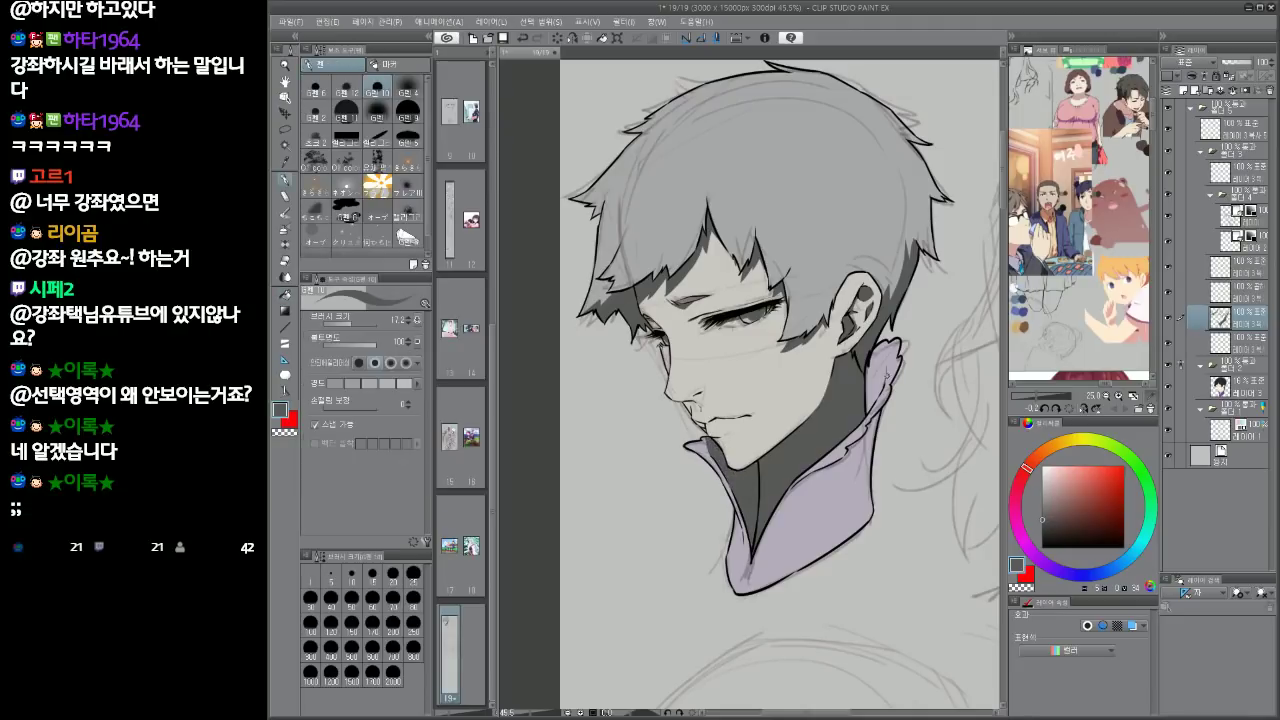
key("g")
left_click(890, 364)
key("p")
Outline the outer collar along its trim and fill it dark grey, covering leftover gaps and leaving the trim unshaded
left_click_drag(789, 493, 760, 551)
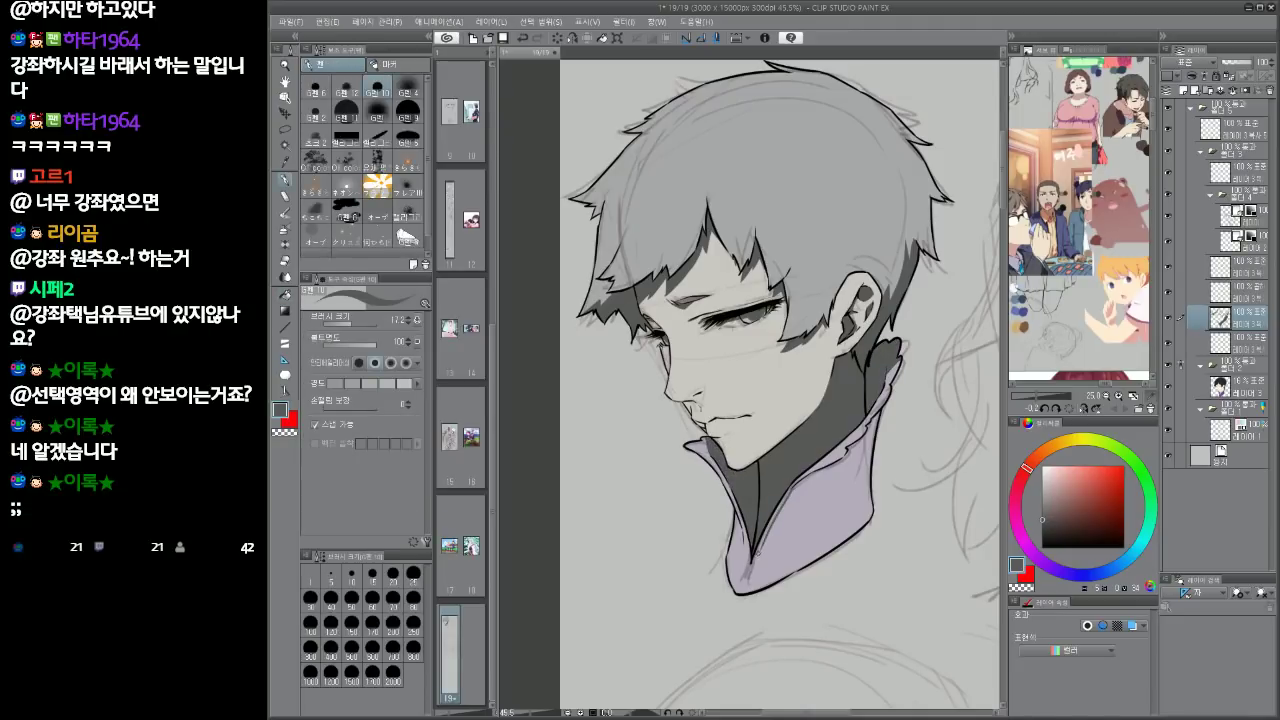
left_click_drag(786, 496, 760, 538)
key("g")
left_click(766, 543)
key("ctrl+z")
key("p")
key("g")
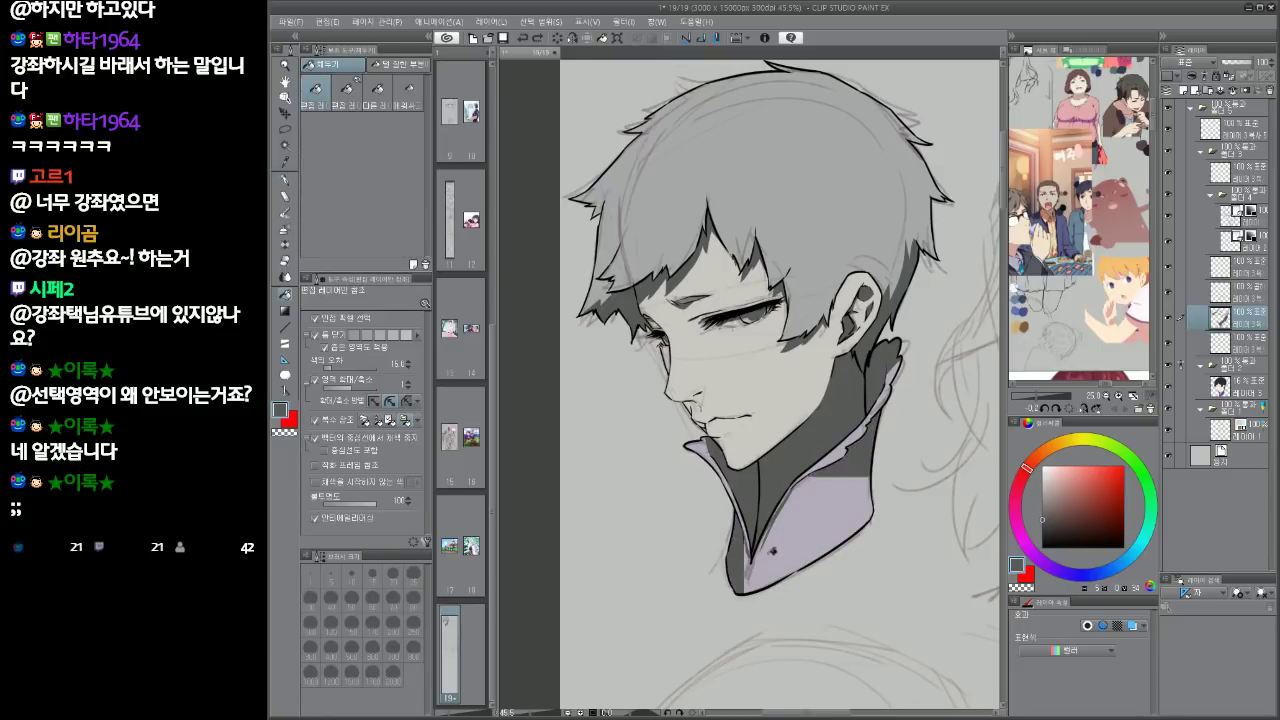
left_click(771, 554)
key("g")
mouse_move(760, 549)
left_mouse_down()
mouse_move(776, 514)
mouse_move(758, 552)
left_mouse_up()
left_click_drag(751, 561, 745, 547)
mouse_move(865, 410)
left_mouse_down()
mouse_move(848, 460)
mouse_move(848, 438)
left_mouse_up()
Raise the flat-colour layer to full opacity and reduce the brush size of the leftover fill tool
left_click(1240, 383)
left_click_drag(1226, 61, 1256, 62)
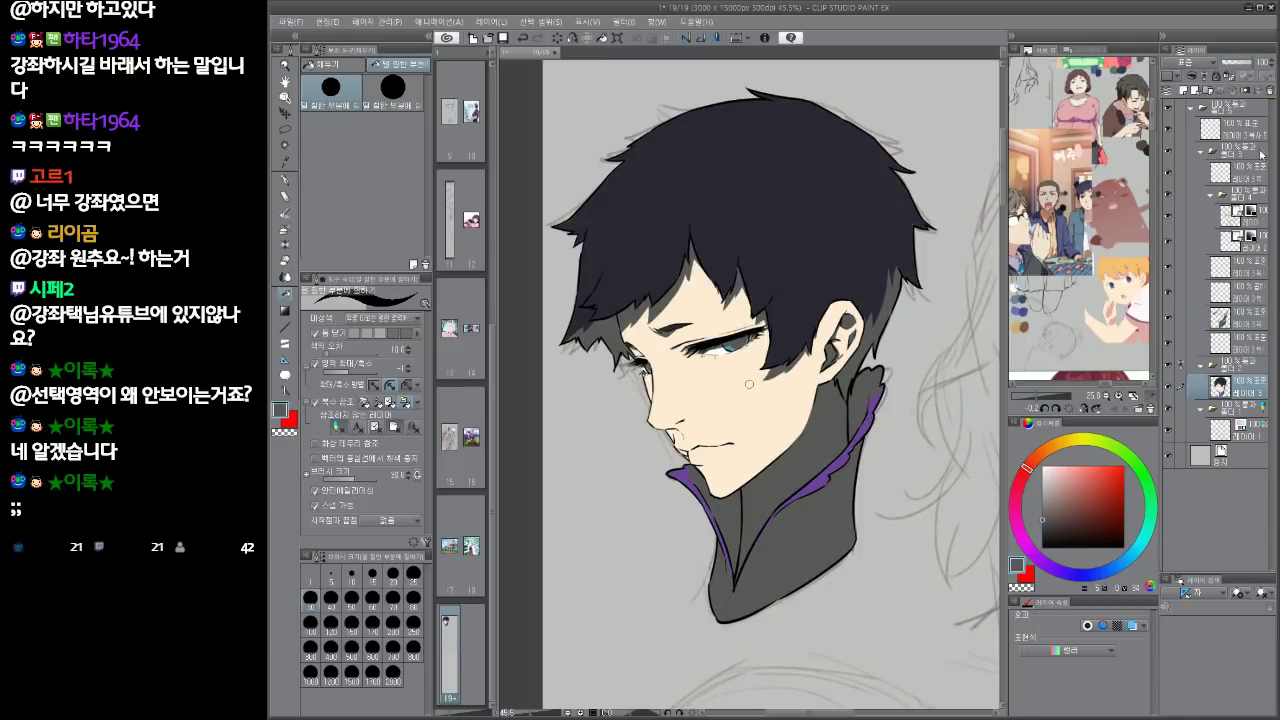
key("bracketleft")
key("bracketleft")
key("bracketleft")
left_click_drag(846, 476, 845, 460)
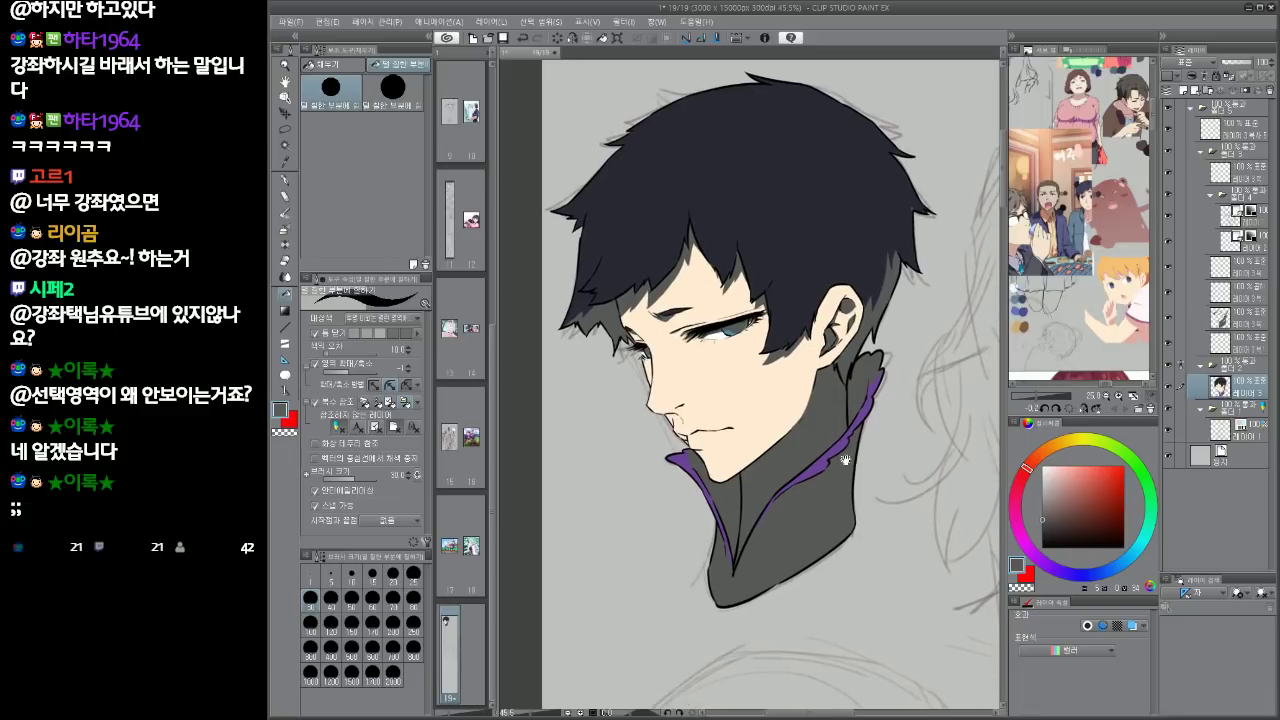
scroll(877, 343, "up", 3)
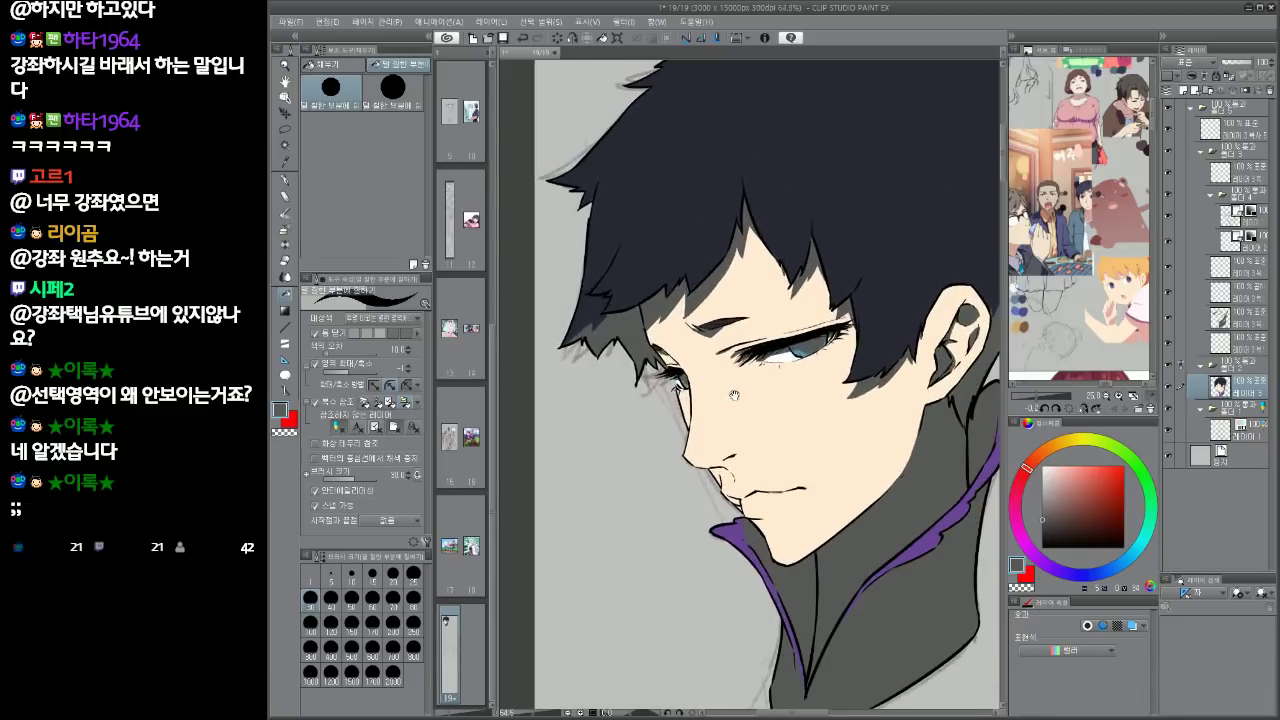
Discard the trial stroke beside the front hair and make the grey shadow layer active
key("p")
left_click_drag(624, 338, 588, 428)
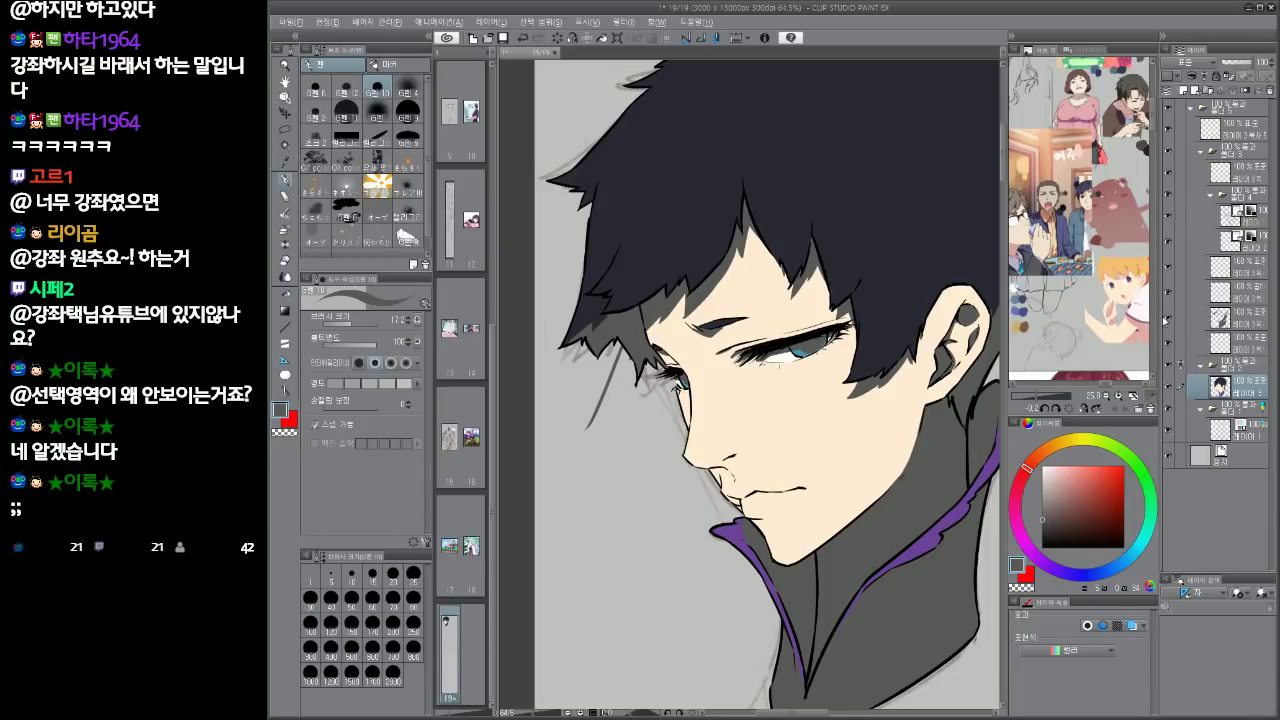
left_click(1166, 320, "alt")
left_click(1166, 320, "alt")
left_click(1238, 320)
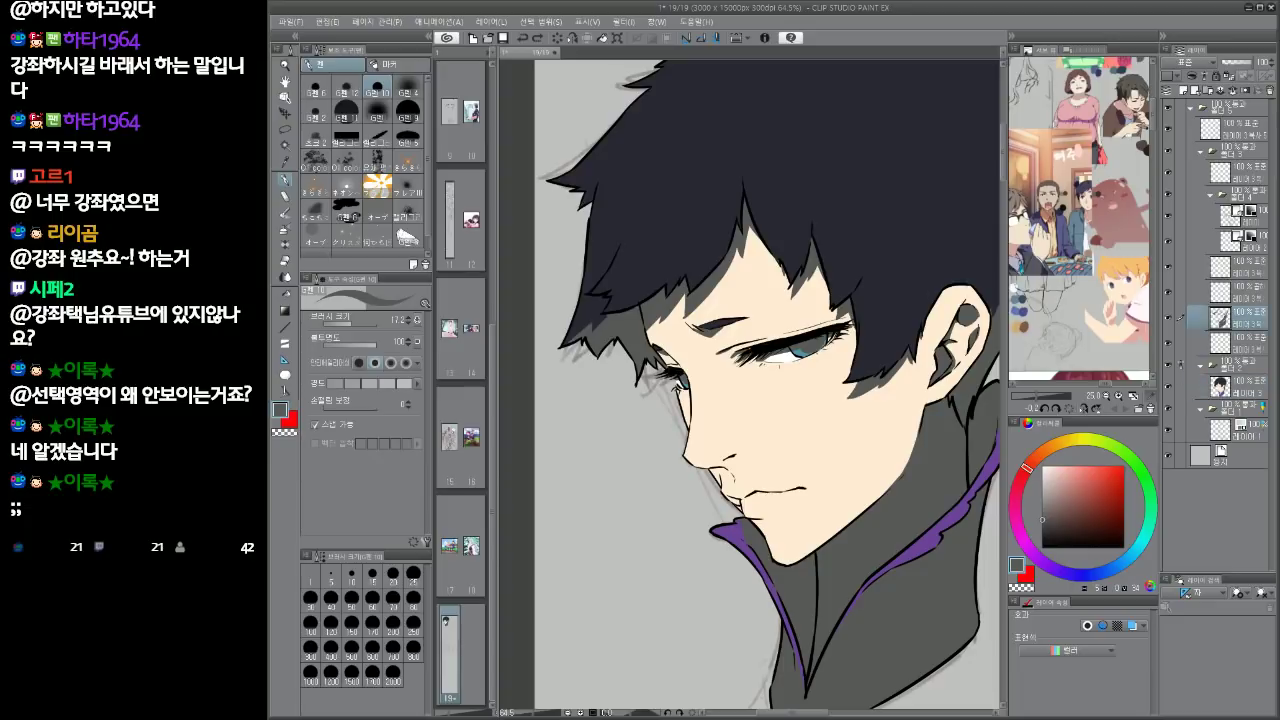
Scribble loose dark grey strokes past the outlines of the front hair and the collar
left_click_drag(624, 354, 591, 398)
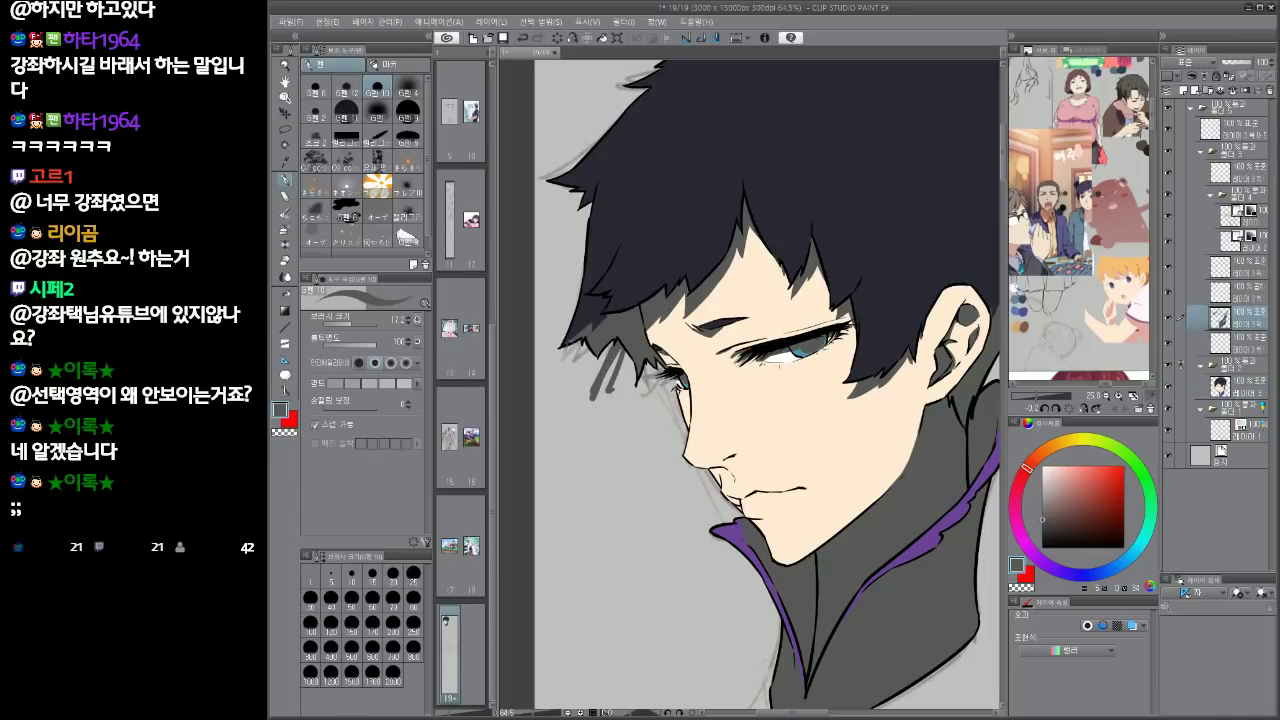
mouse_move(576, 338)
left_mouse_down()
mouse_move(546, 362)
mouse_move(566, 378)
left_mouse_up()
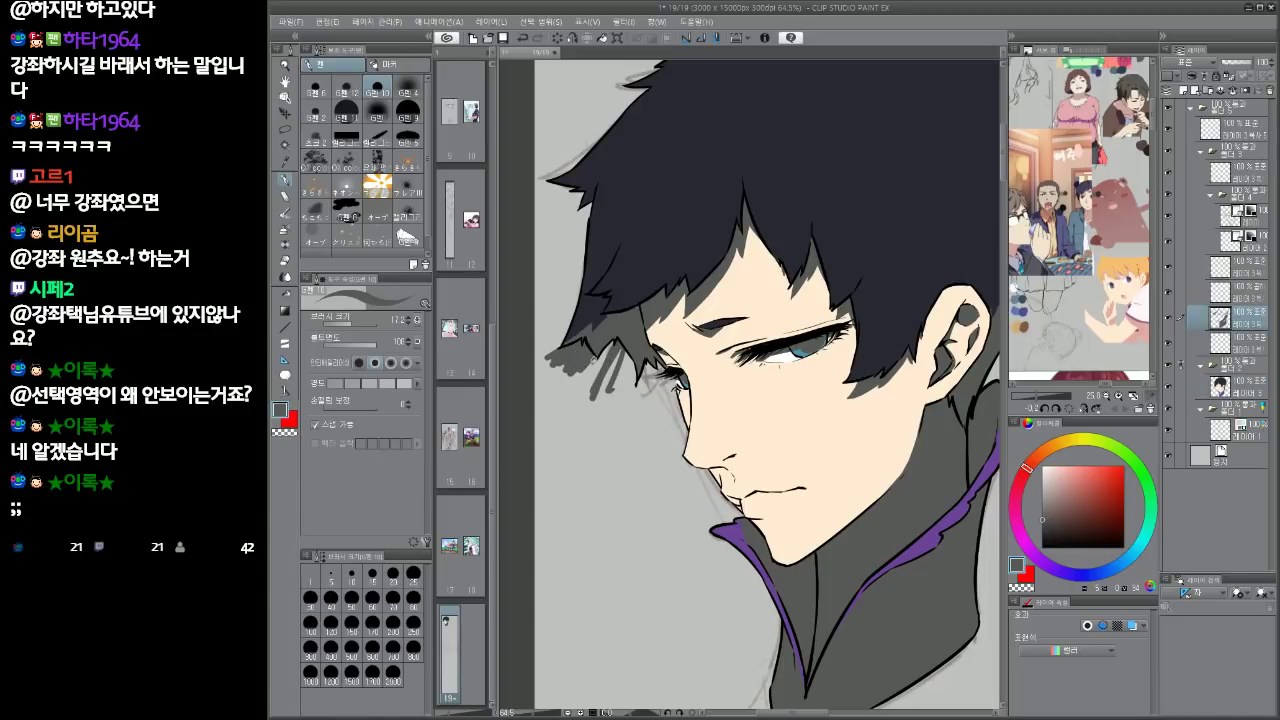
scroll(750, 415, "down", 3)
left_click_drag(770, 480, 730, 414)
left_click_drag(730, 528, 702, 612)
left_click_drag(876, 510, 897, 563)
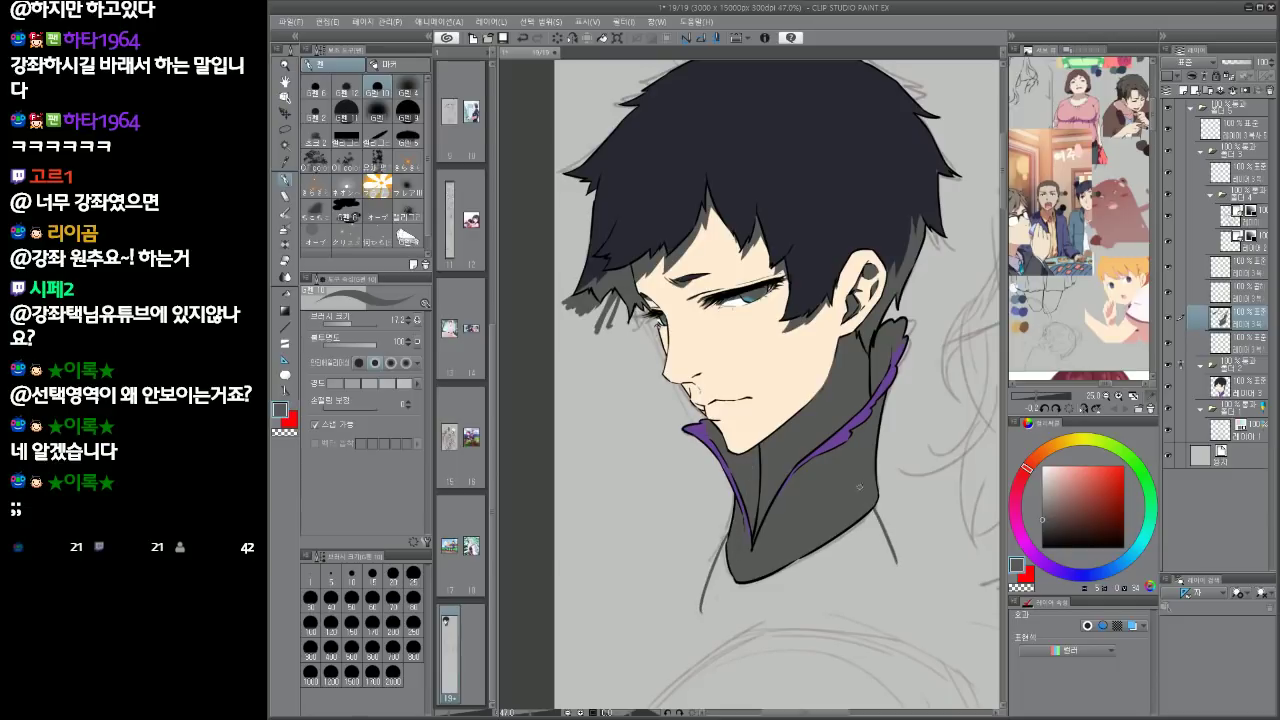
left_click_drag(939, 371, 877, 388)
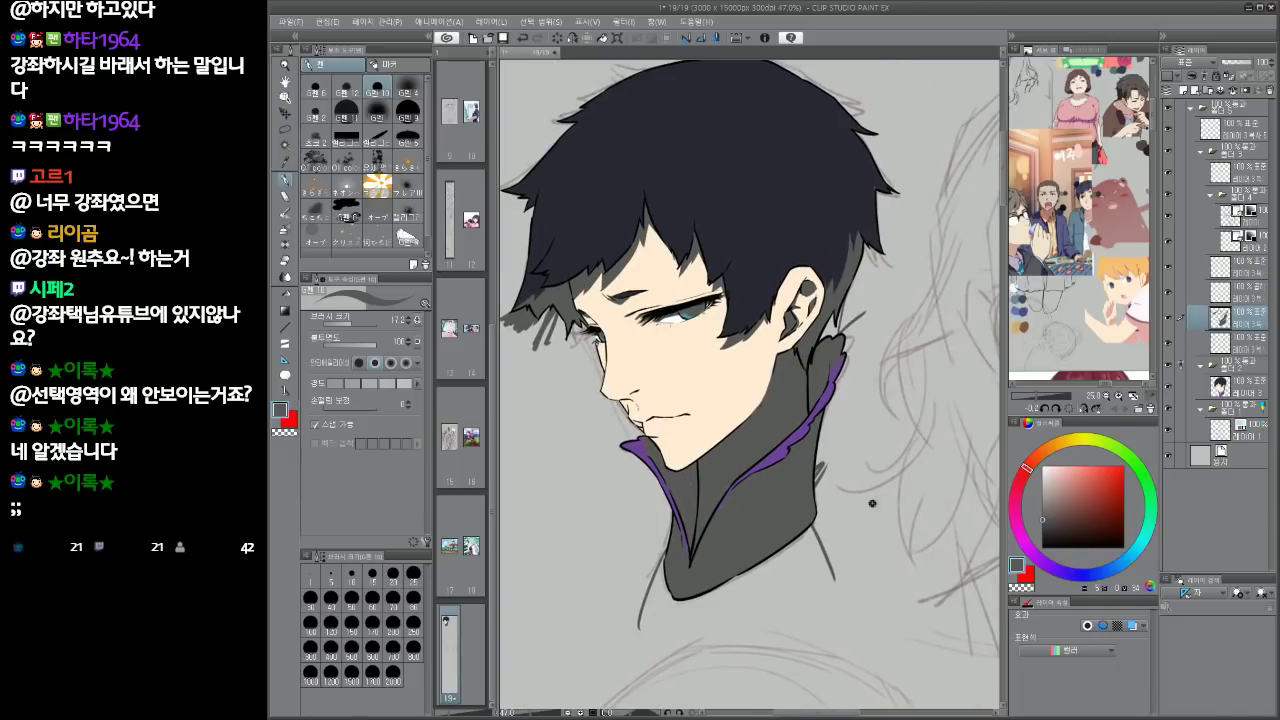
Select the character's silhouette, erase the grey strokes outside it on the shadow layer and clear the selection
scroll(872, 503, "down", 1)
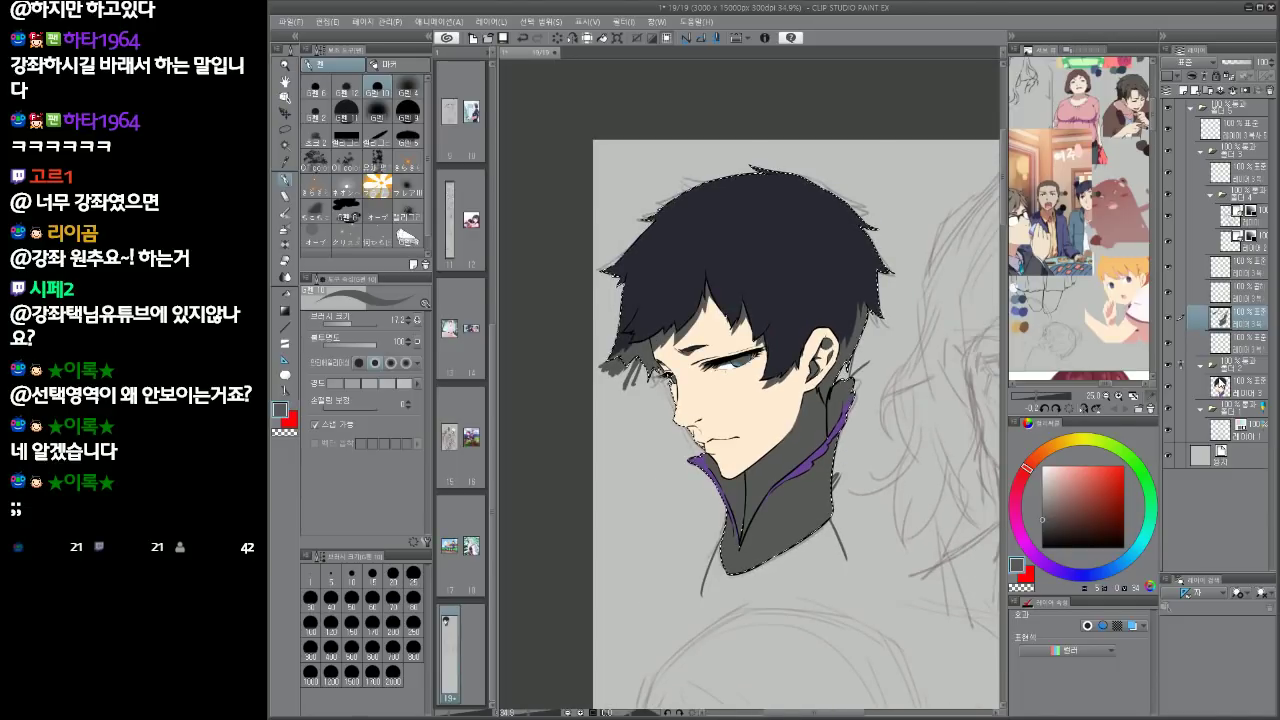
key("shift+Delete")
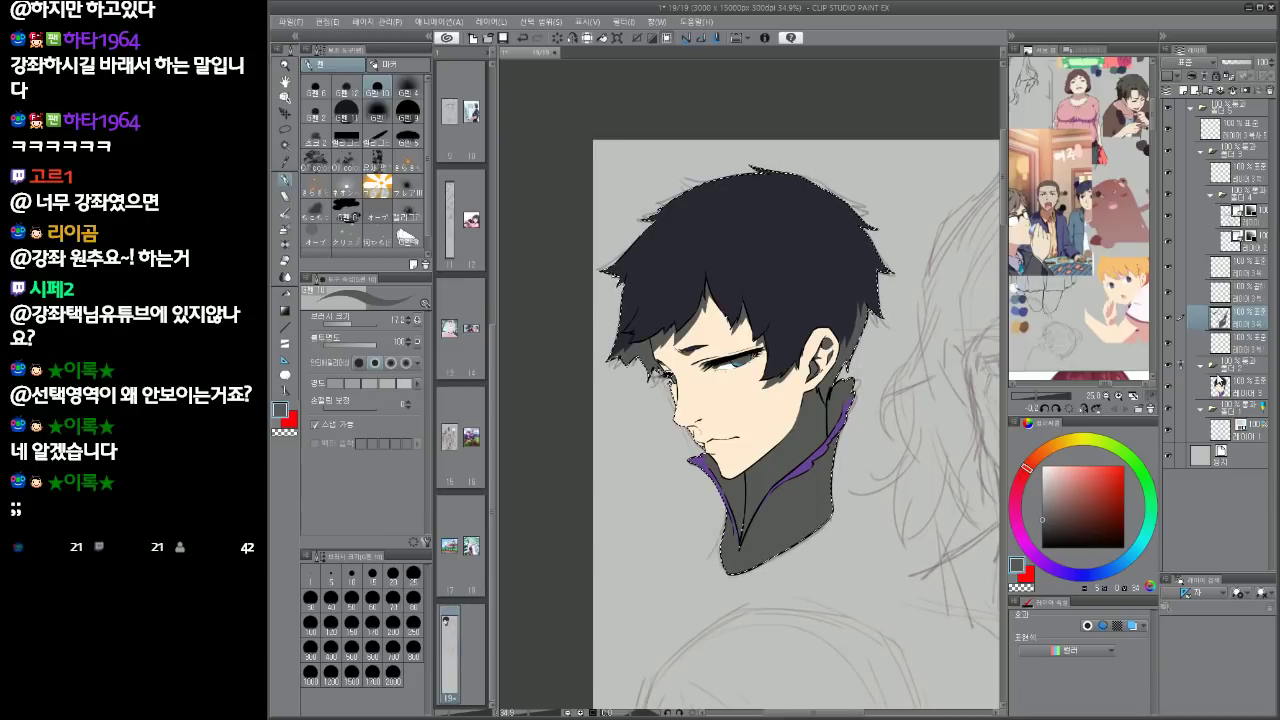
key("ctrl+d")
scroll(872, 500, "up", 1)
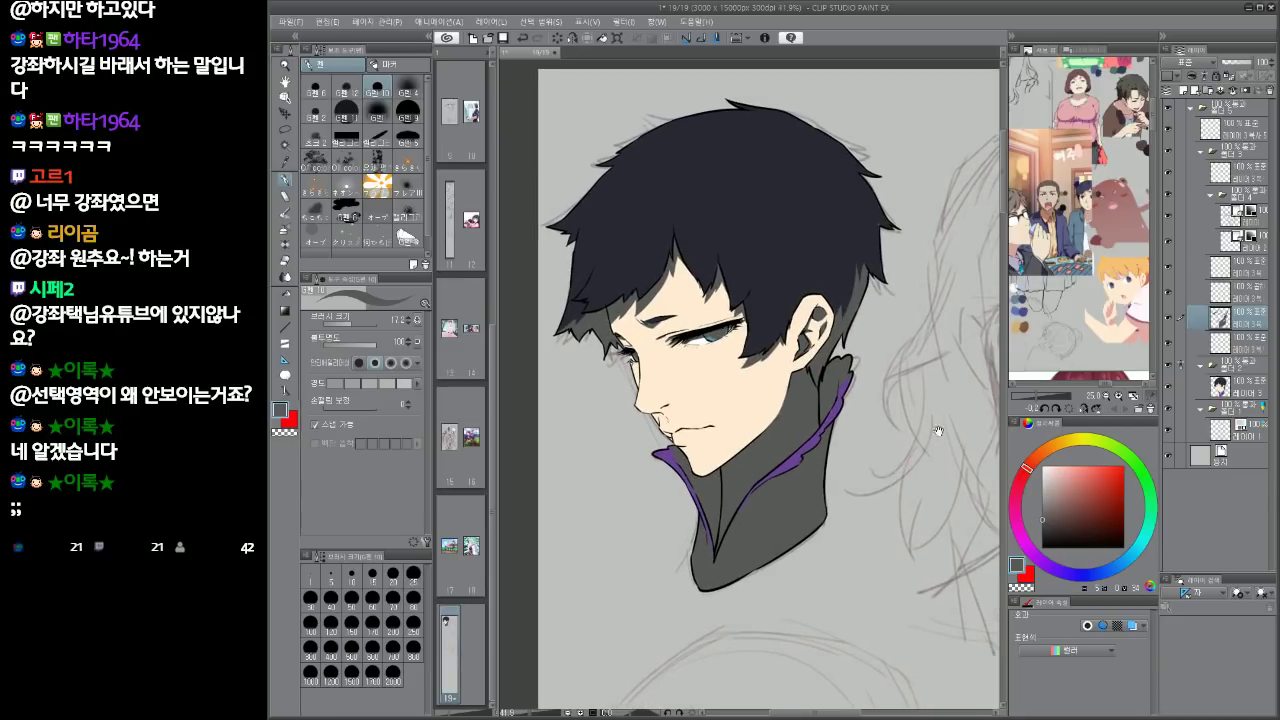
Lock the shadow layer's transparent pixels and recolour the skin shadows with a pink sampled from the reference image
key("slash")
left_click_drag(836, 473, 821, 508)
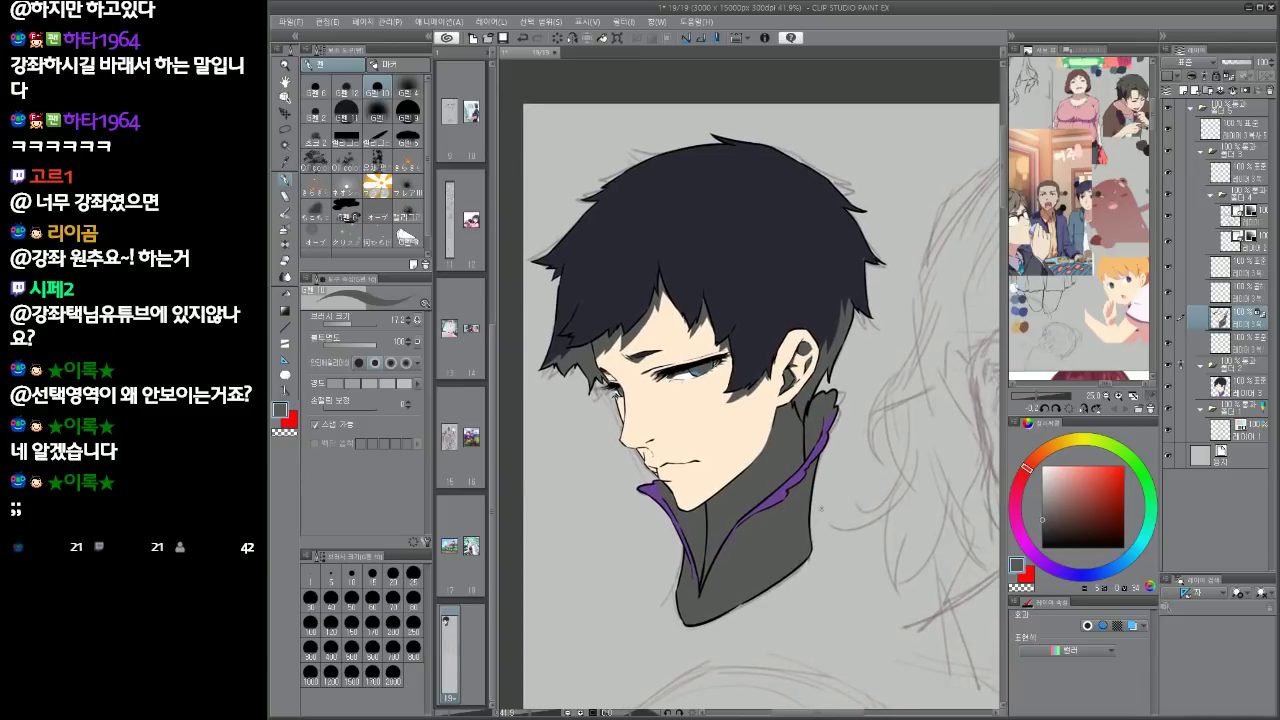
left_click(1141, 315)
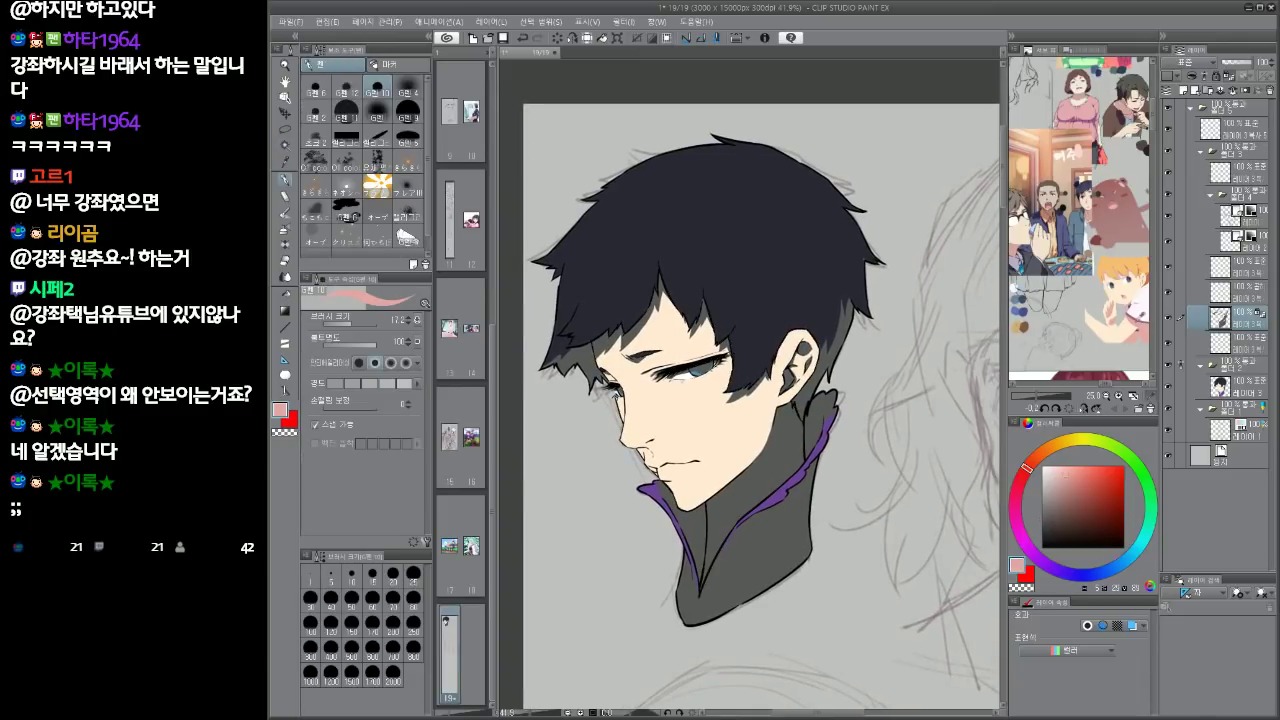
key("alt+Delete")
Sample the hair colour, darken it to near-black navy, recolour the hair shadows with it and clear the selection
left_click(766, 311, "alt")
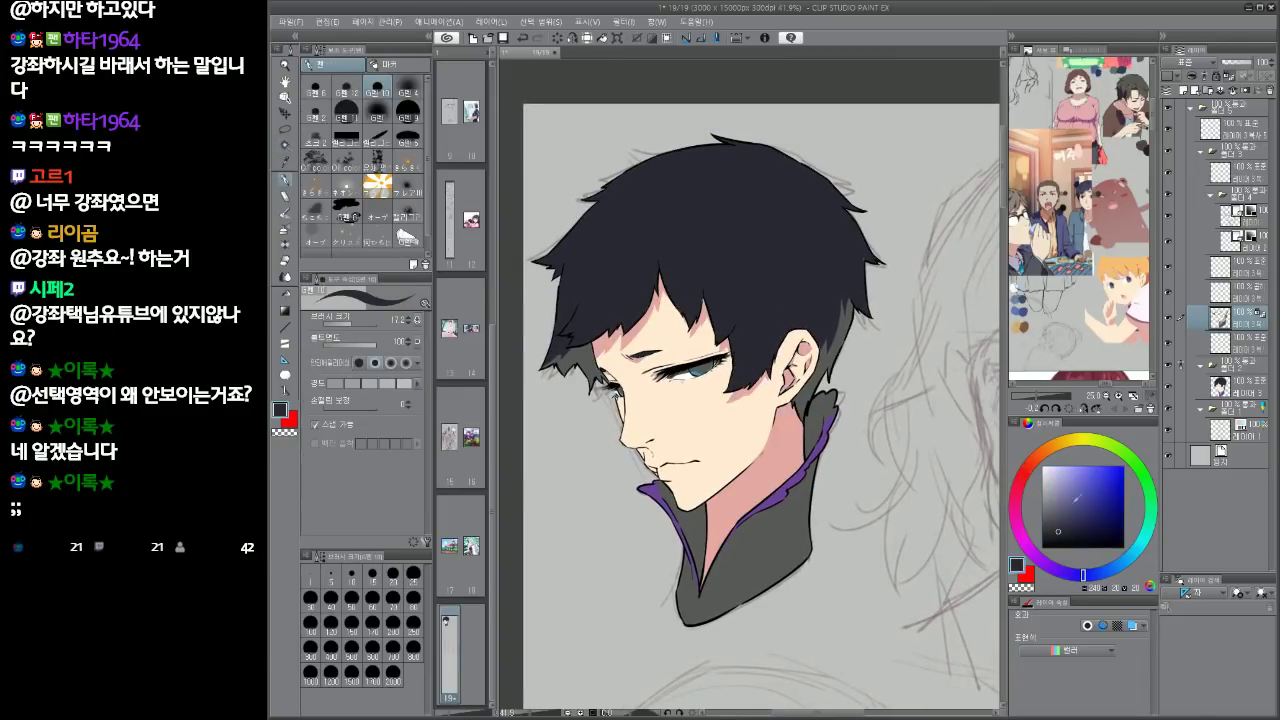
left_click(1063, 535)
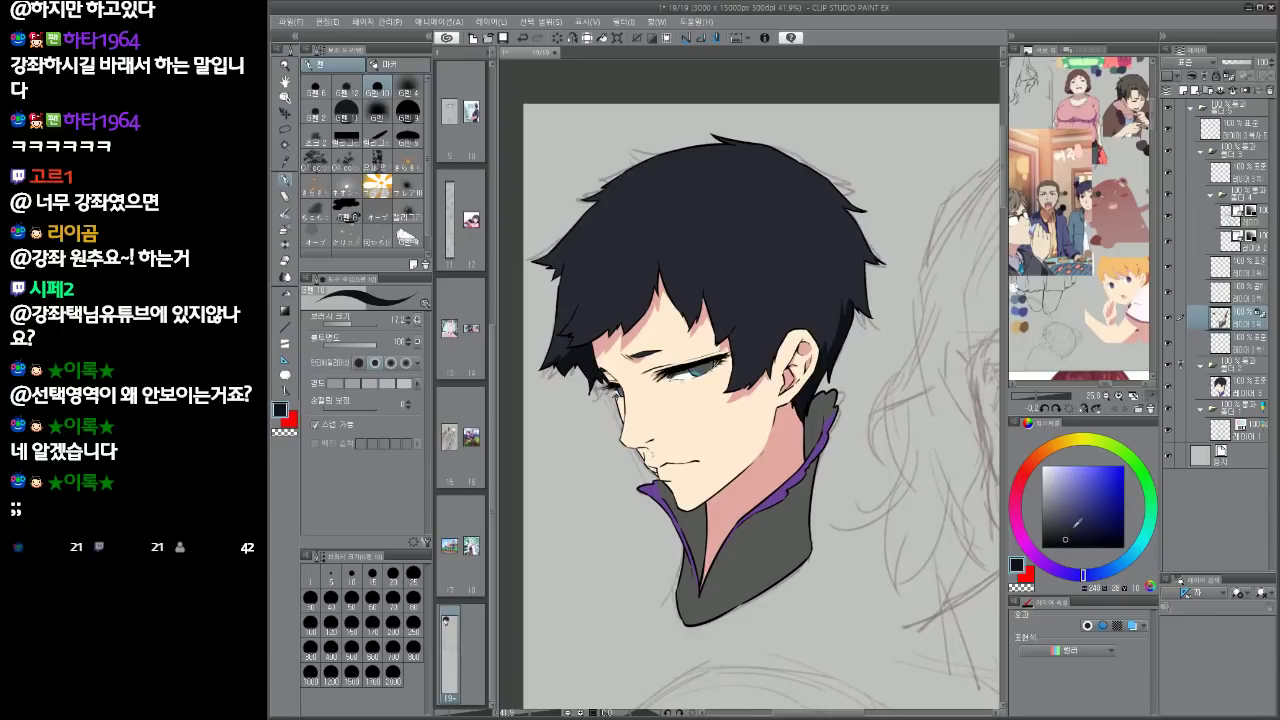
left_click_drag(1070, 541, 1070, 548)
key("alt+Delete")
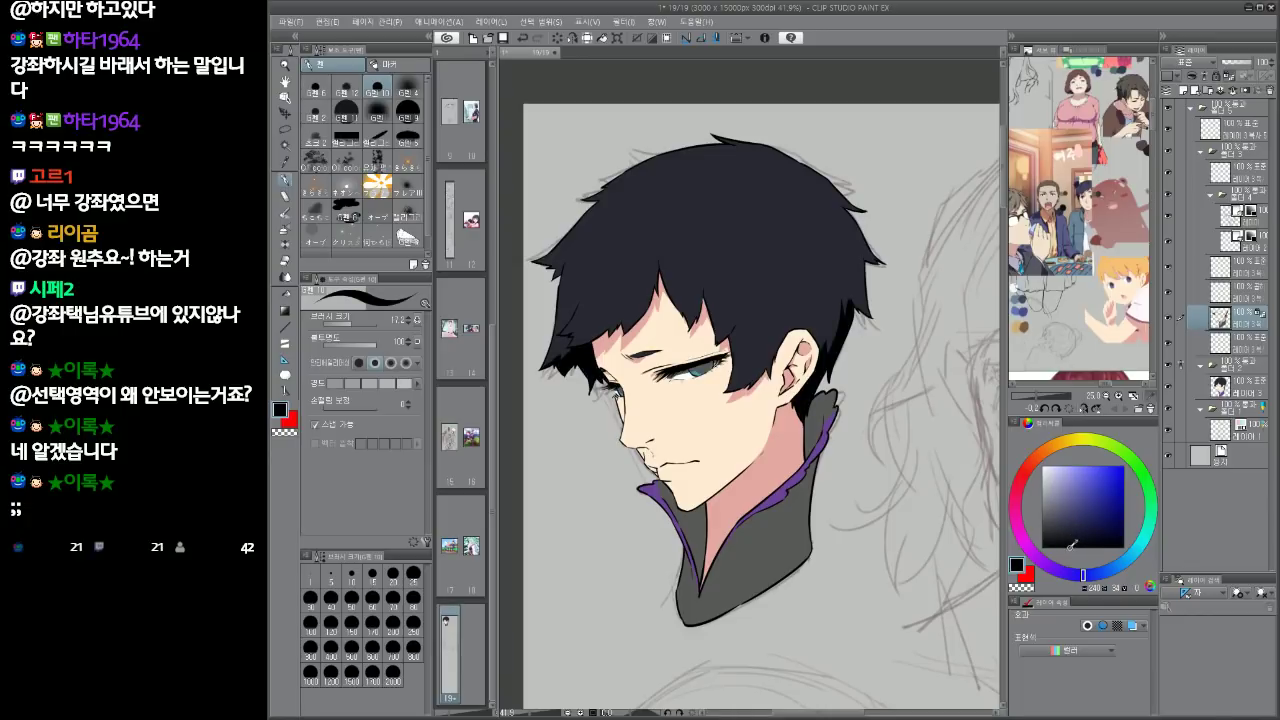
key("ctrl+d")
left_click_drag(848, 434, 868, 427)
Select the iris and recolour its shadow with a deep, saturated blue based on the sampled eye colour
key("w")
left_click(722, 362)
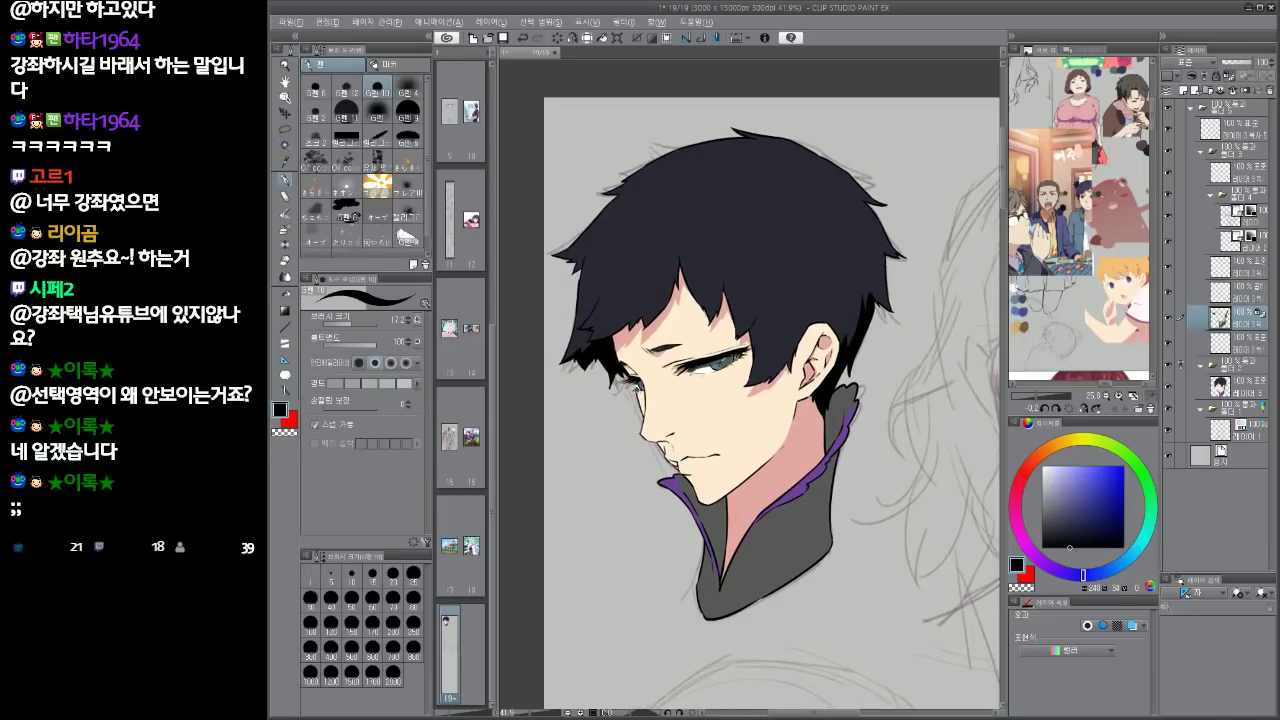
left_click(722, 363, "alt")
left_click(1106, 505)
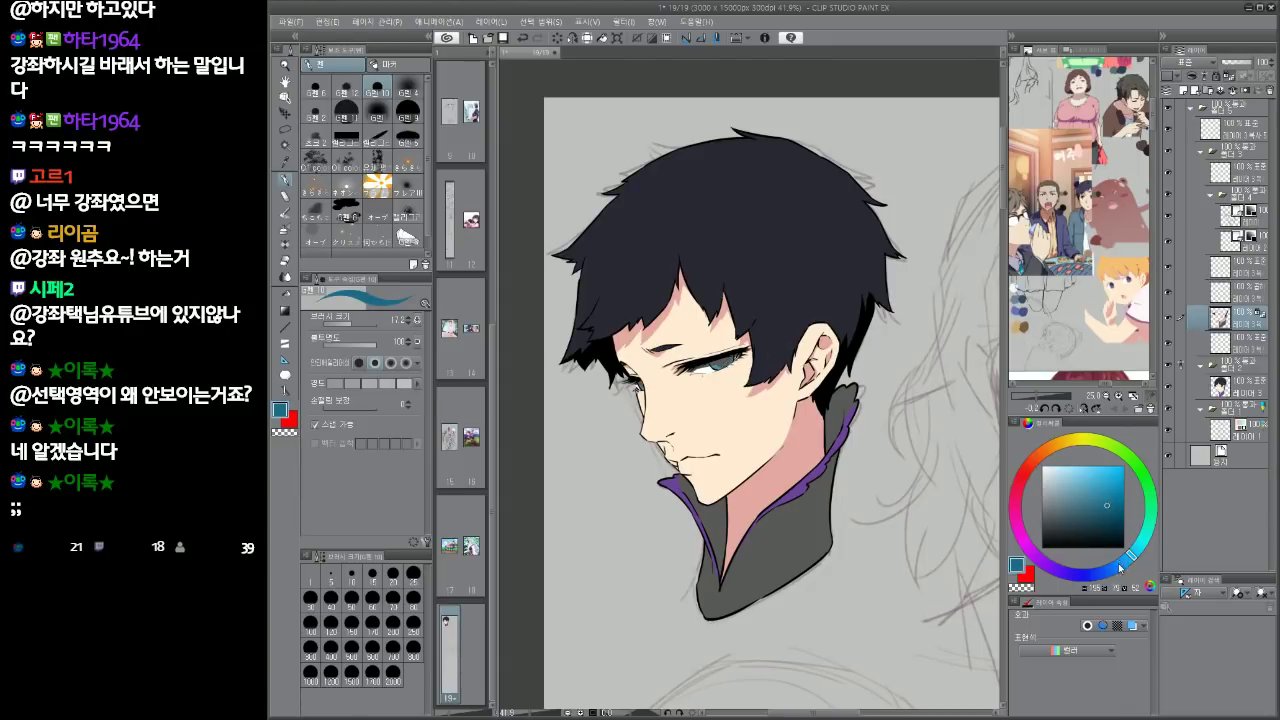
left_click(1111, 569)
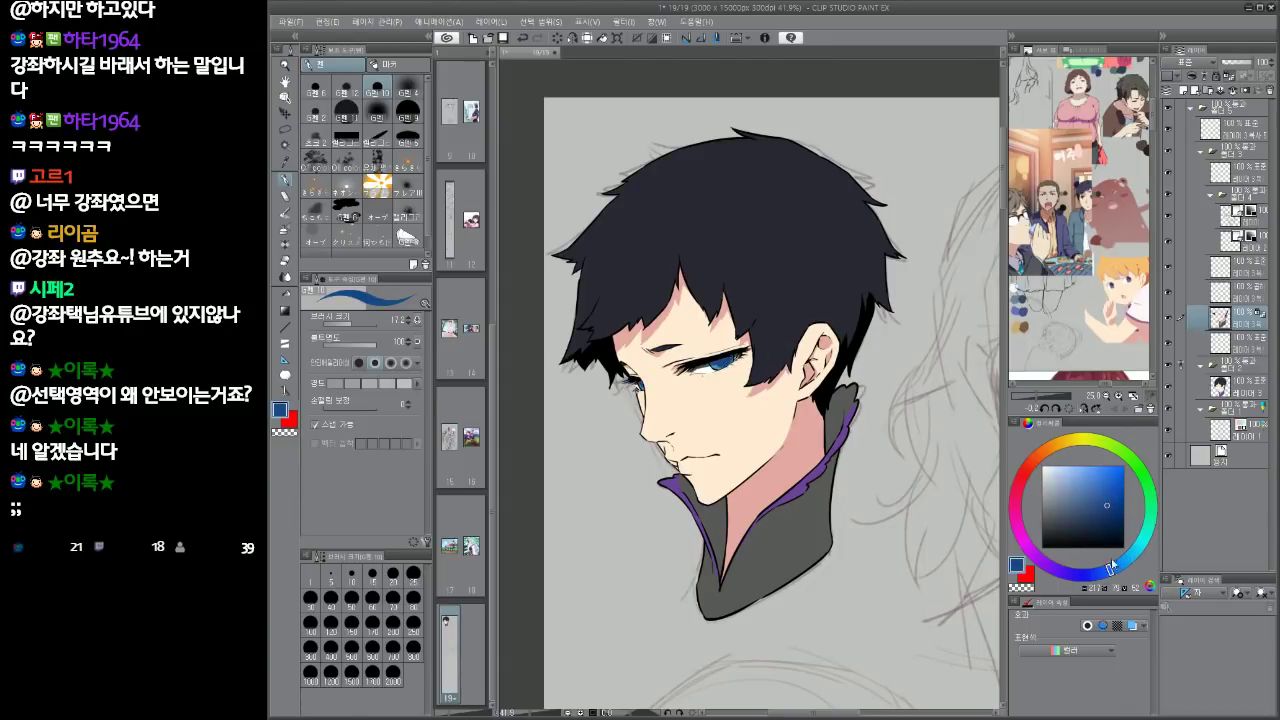
left_click(1114, 515)
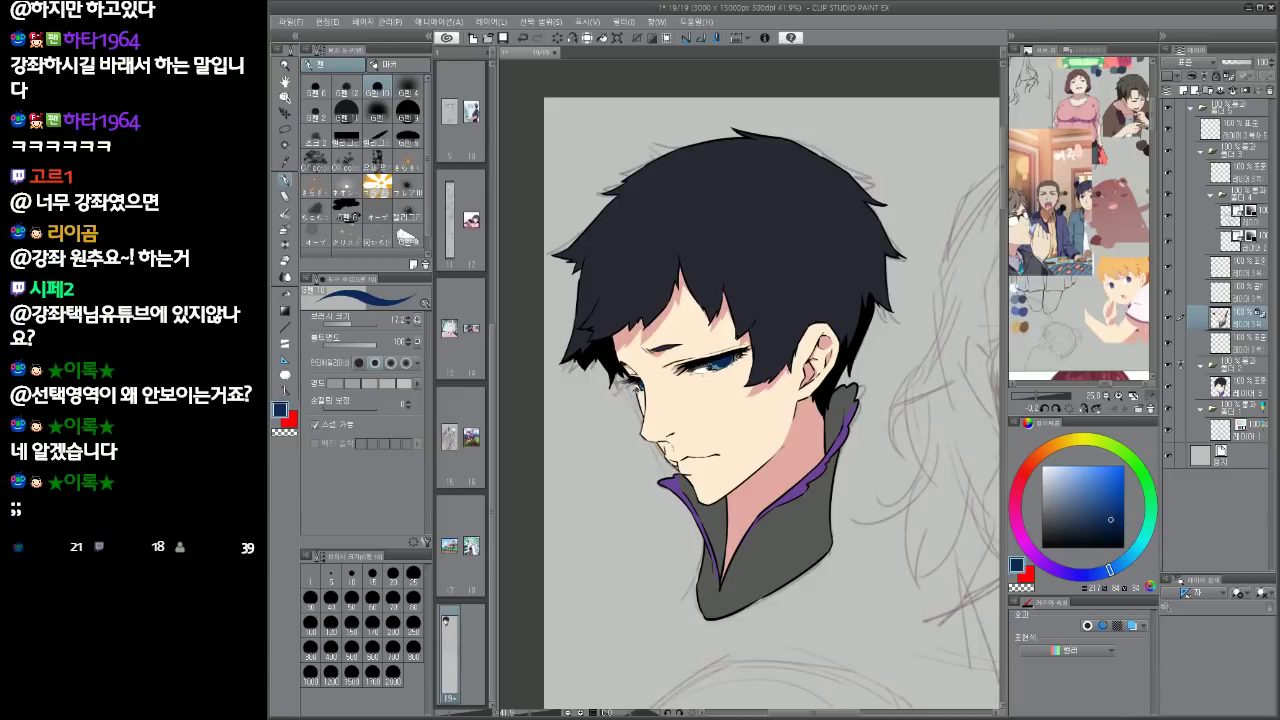
Recolour the shadow on the white of the eye with a pale greyish cyan
left_click_drag(706, 376, 780, 376)
left_click(1136, 549)
left_click(1057, 484)
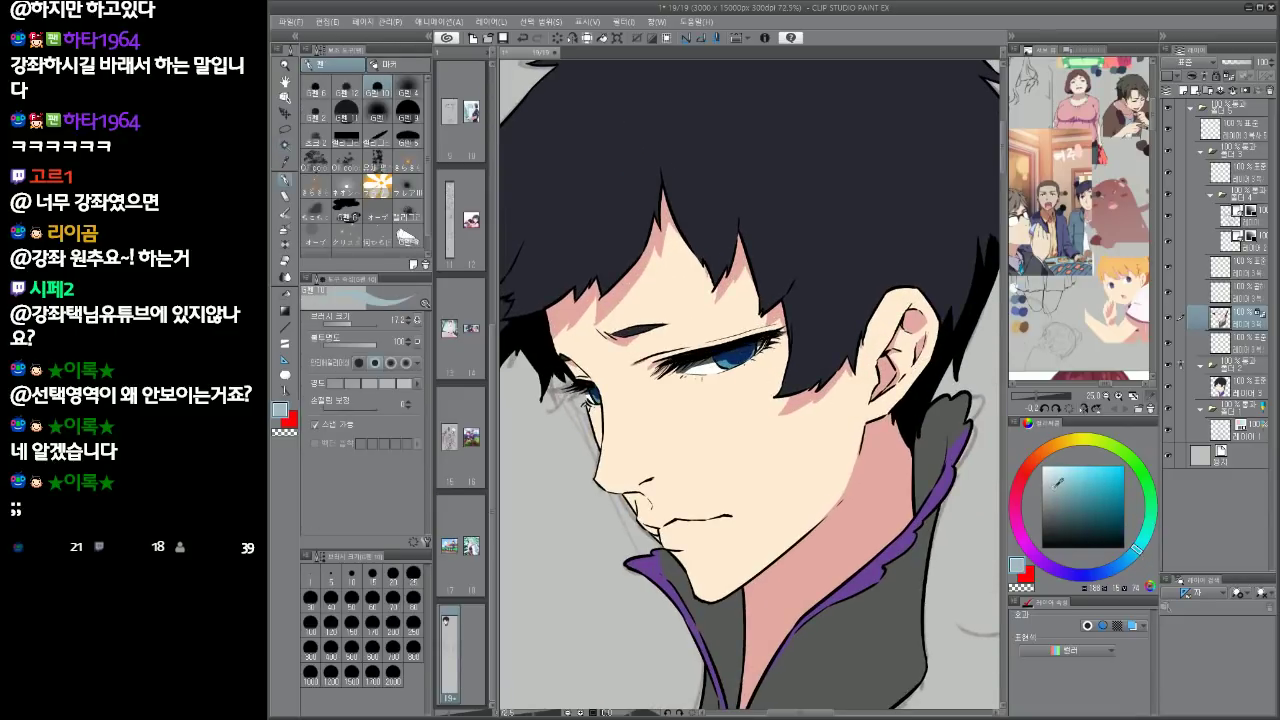
scroll(827, 494, "down", 3)
key("ctrl+t")
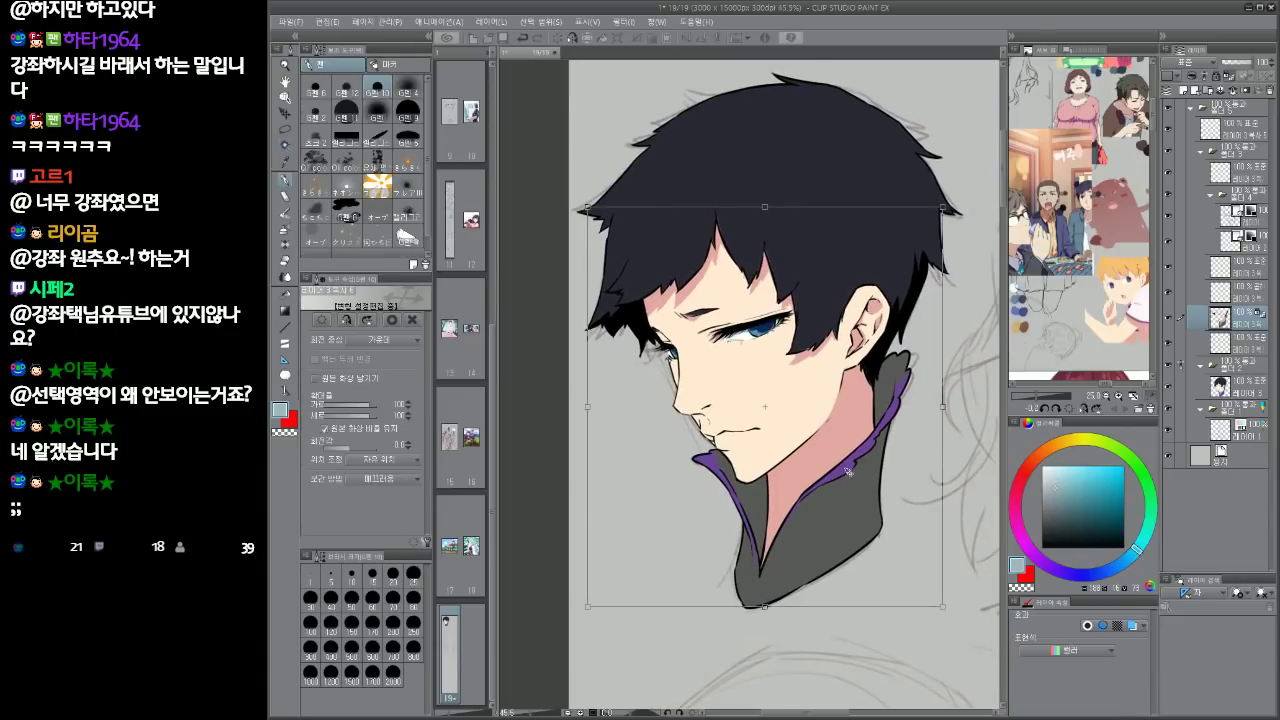
key("Return")
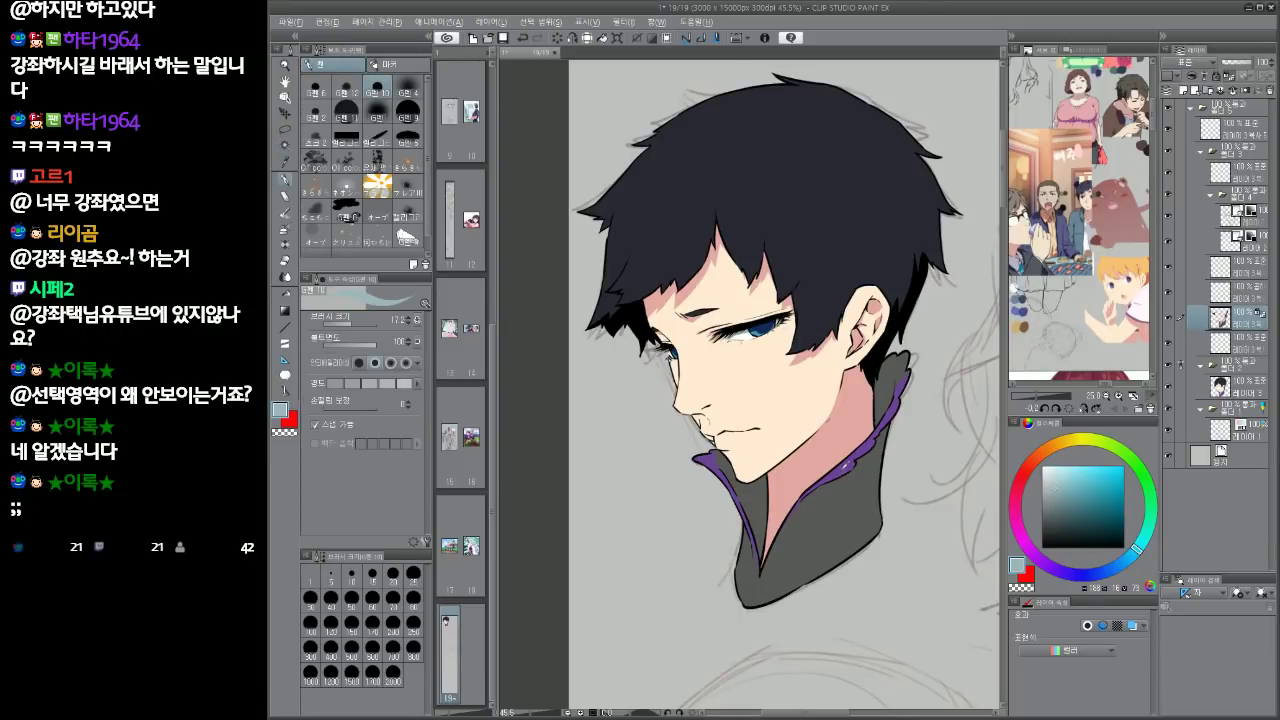
Recolour the collar shadow with dark violet, shift its hue to a deep indigo and clear the selection
left_click(1049, 567)
left_click(1101, 515)
key("alt+Delete")
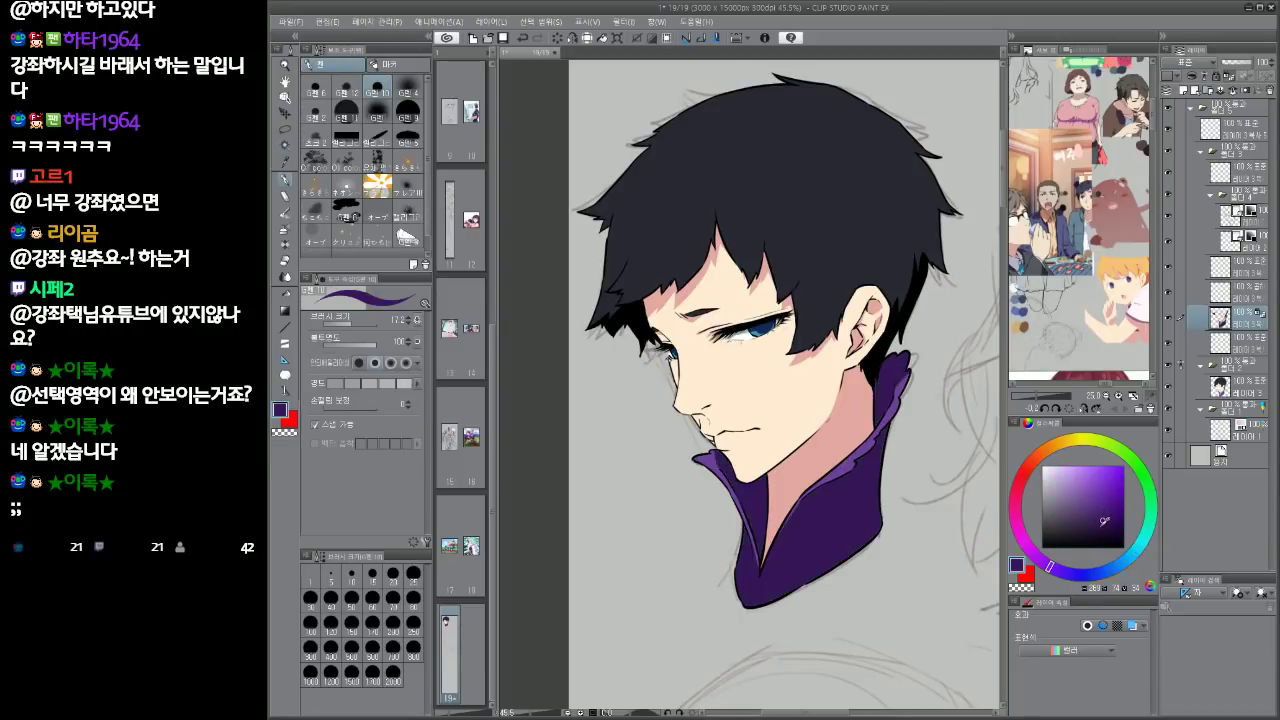
left_click(1070, 576)
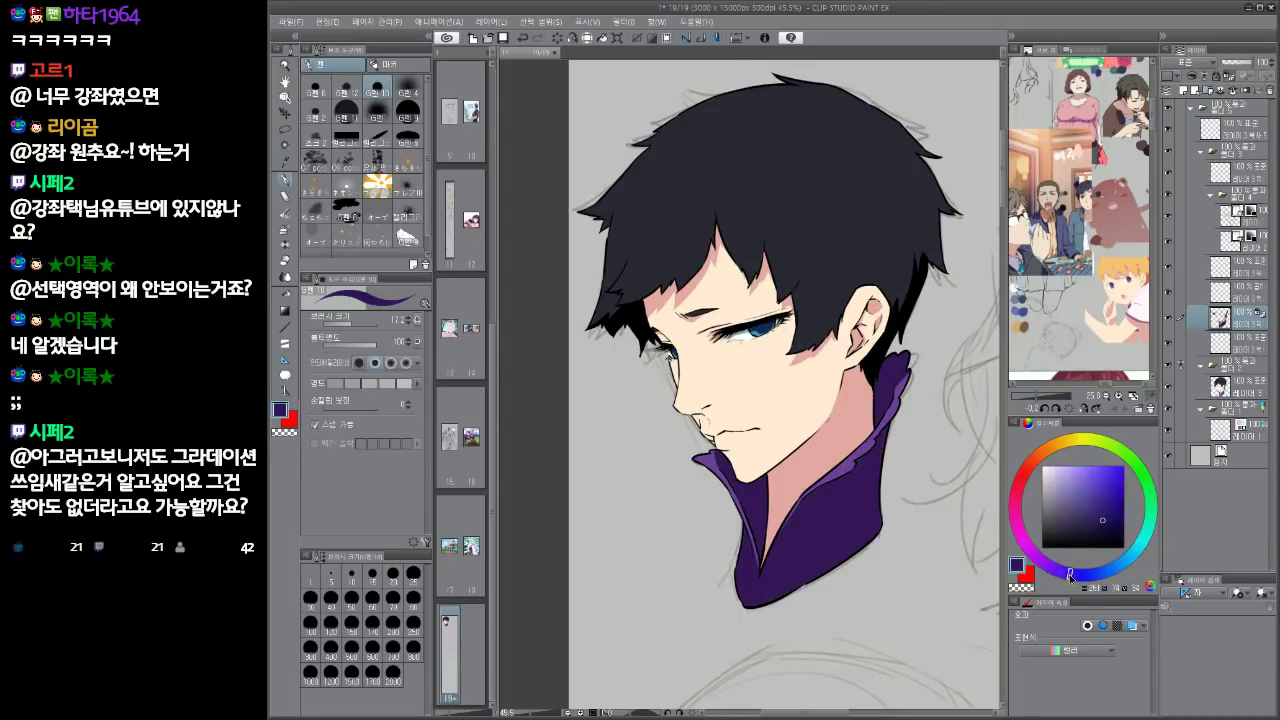
left_click_drag(867, 428, 829, 494)
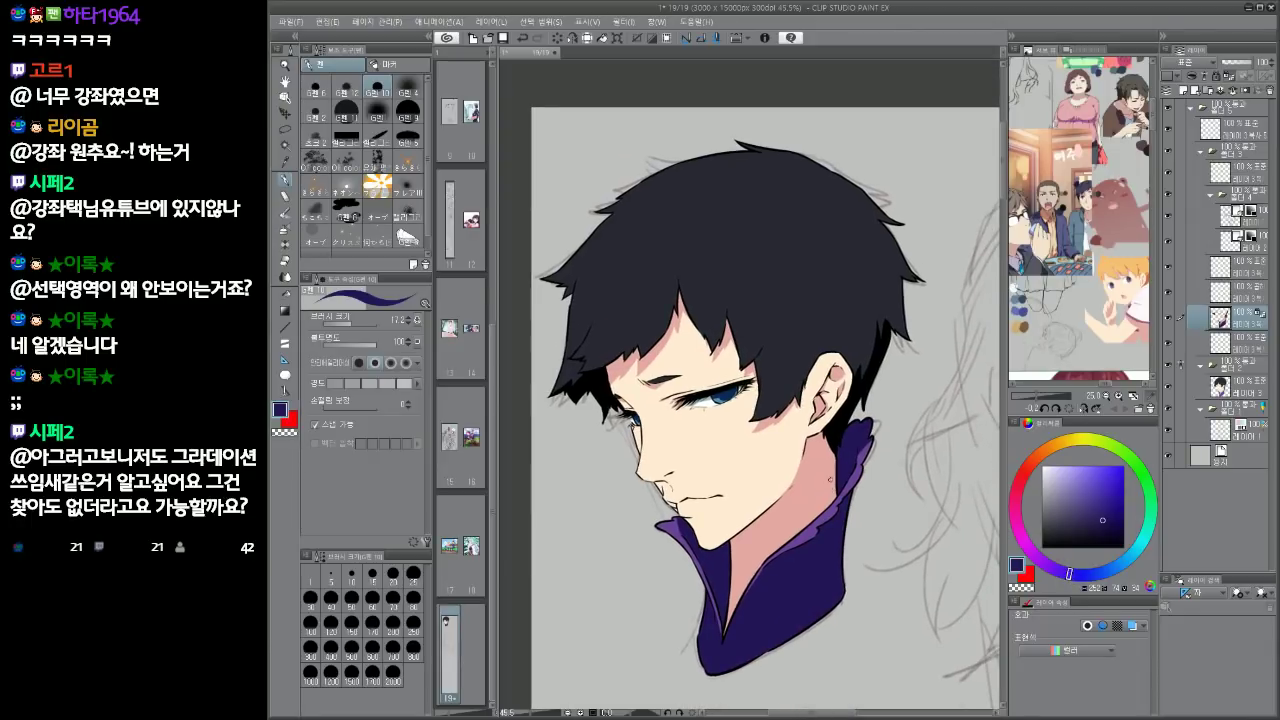
key("ctrl+d")
scroll(840, 475, "down", 2)
scroll(857, 470, "up", 1)
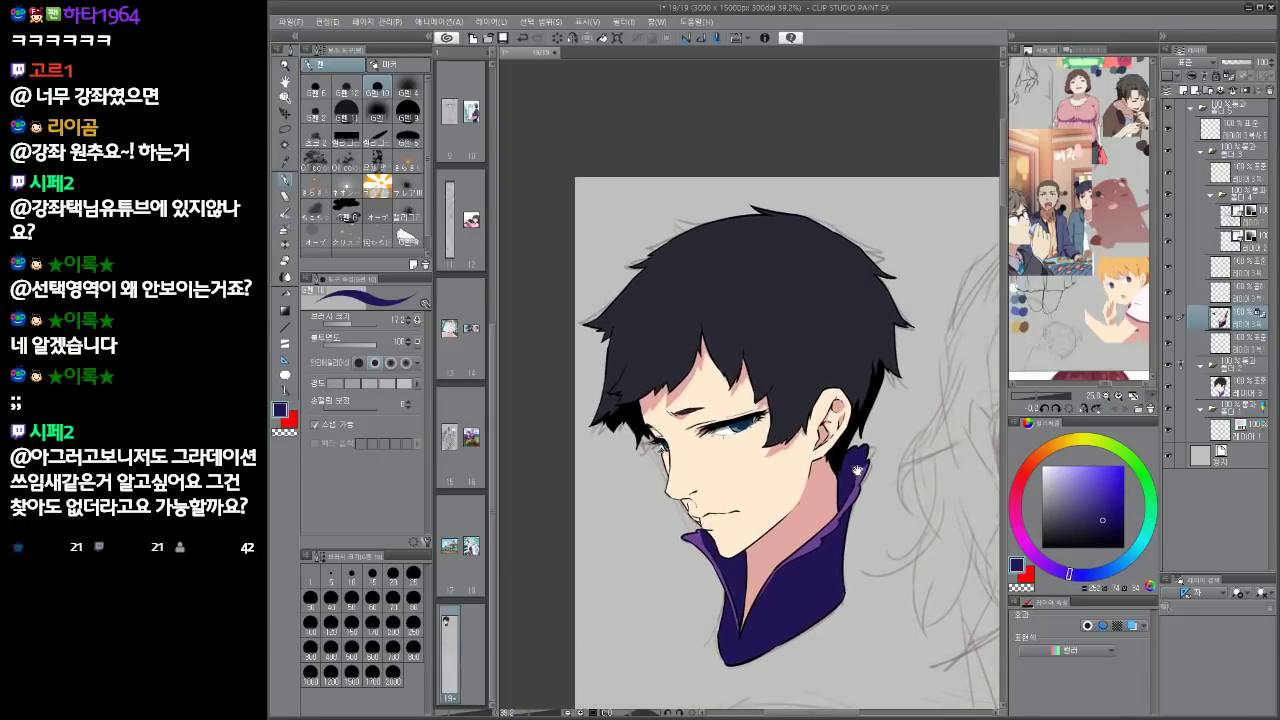
left_click_drag(902, 449, 890, 470)
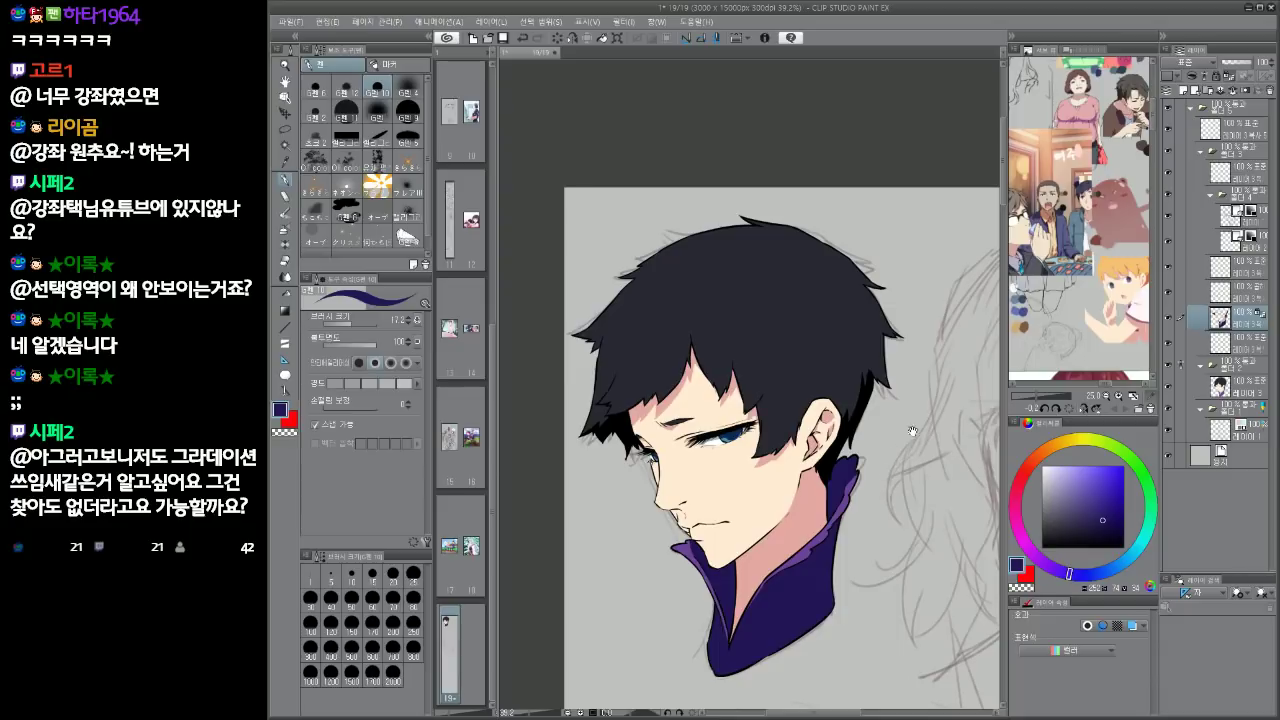
Activate the empty layer above the shadow layer, select the hair area and set the drawing colour to white
left_click(1252, 270)
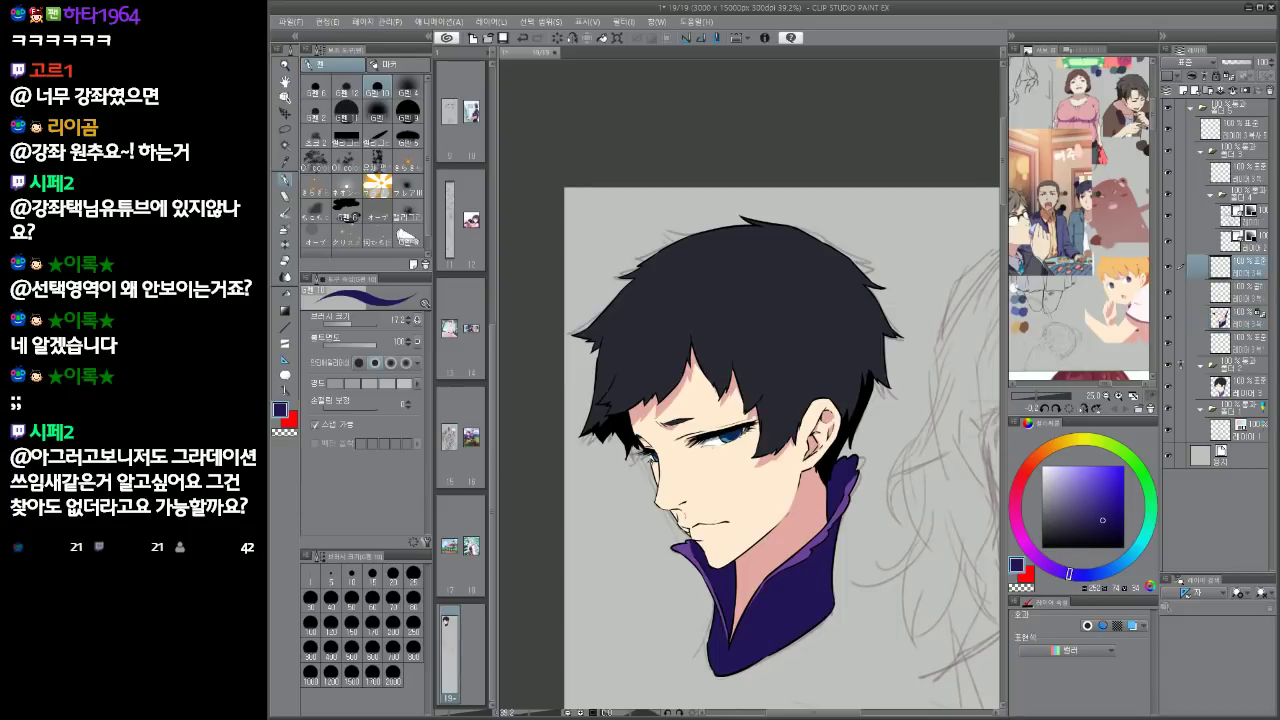
key("w")
left_click(737, 300)
left_click_drag(691, 330, 722, 351)
key("ctrl+d")
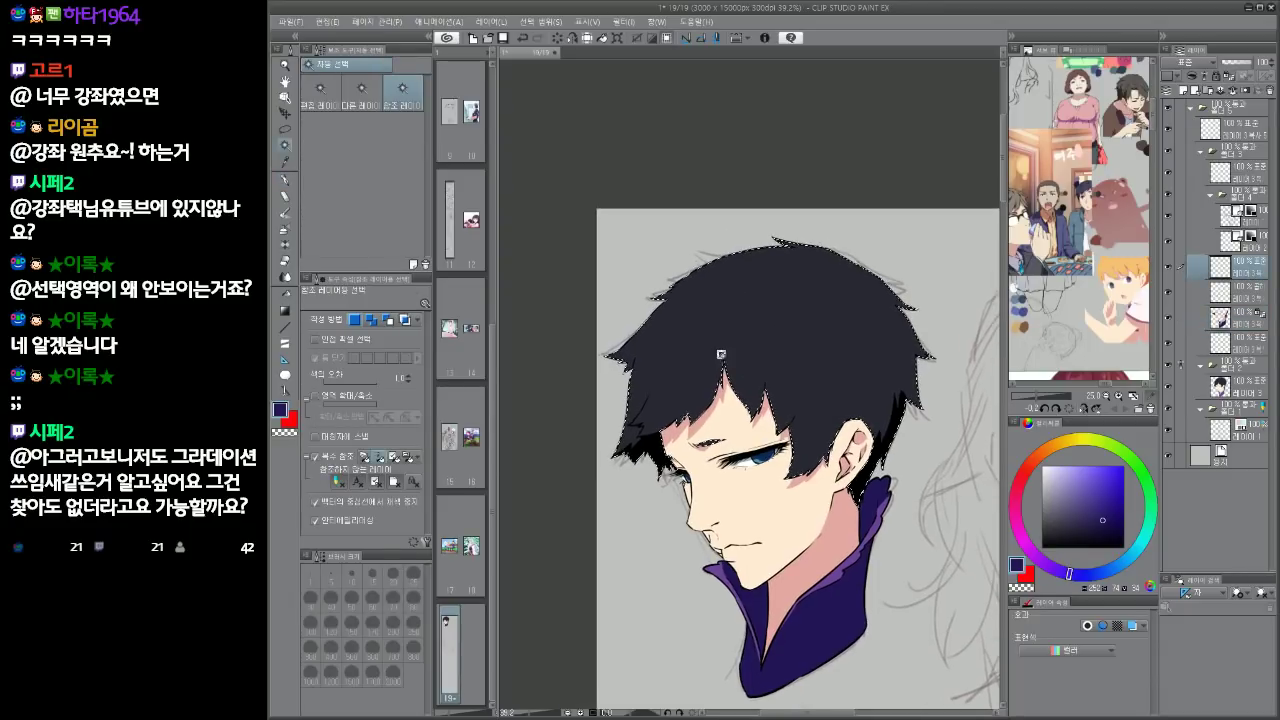
key("p")
scroll(656, 381, "up", 1)
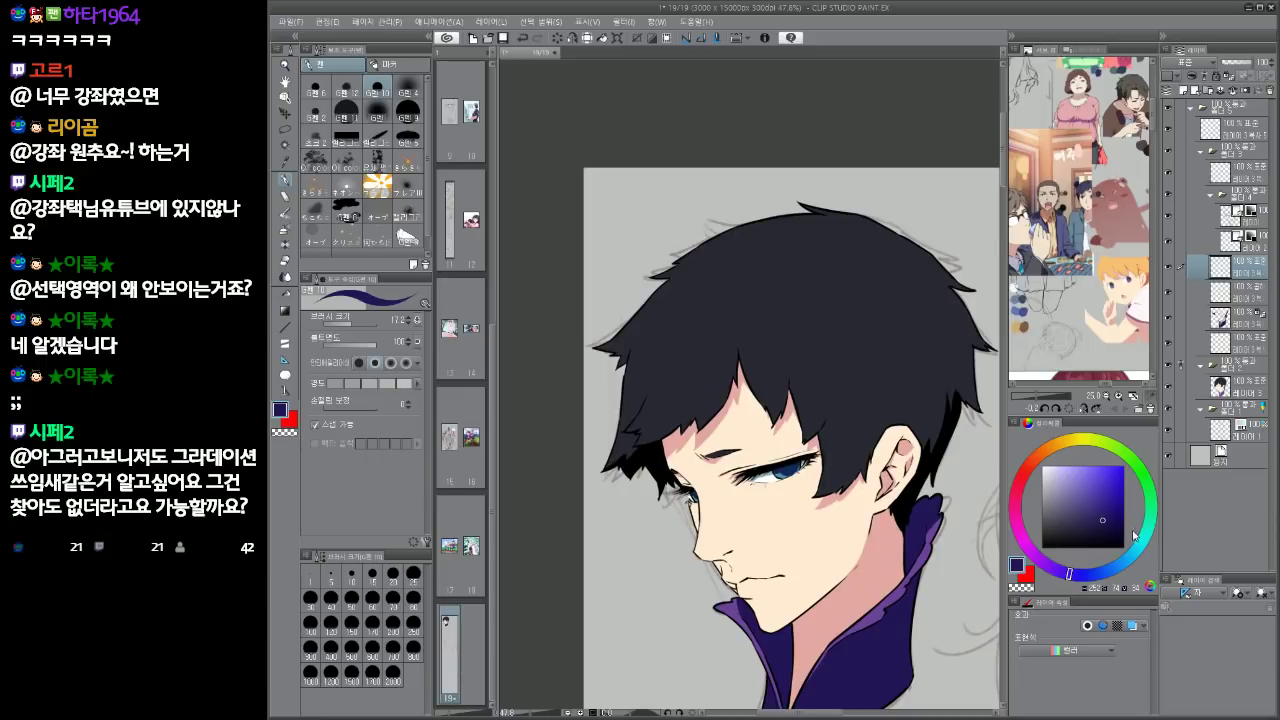
left_click_drag(1081, 476, 1040, 464)
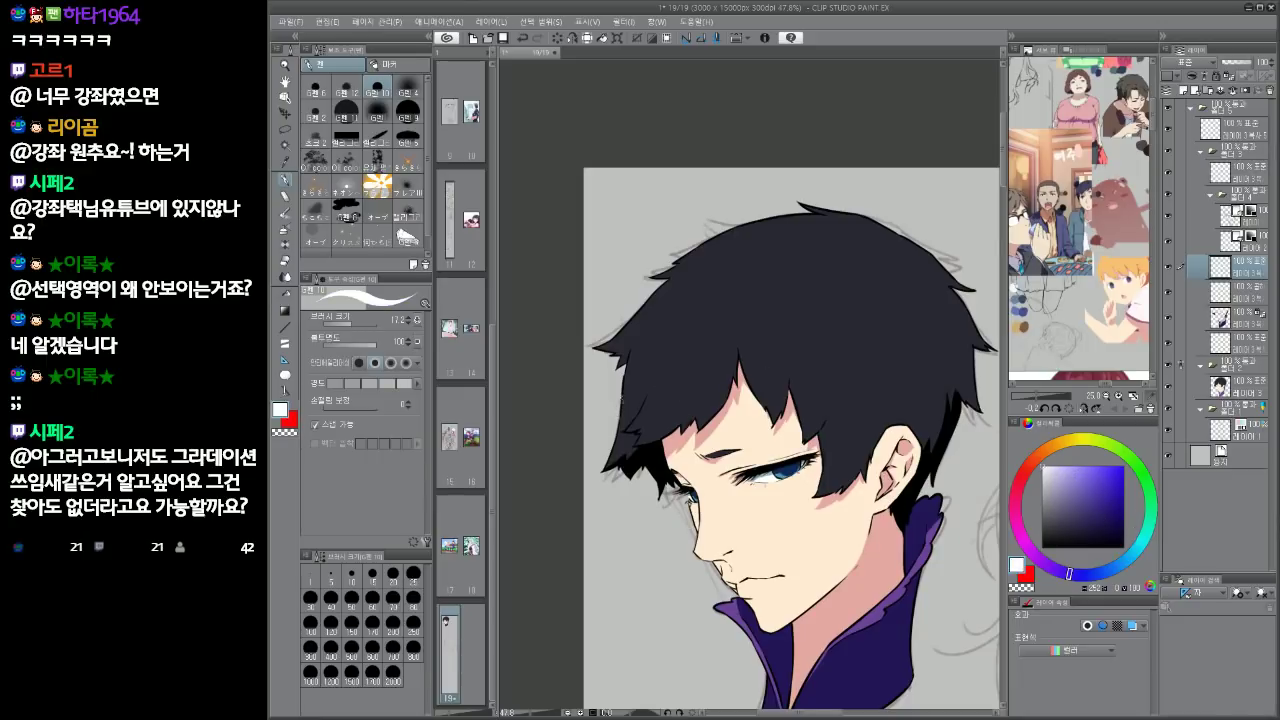
Try to outline a white highlight band across the top of the hair and fill it up to the silhouette
key("ctrl+z")
left_click_drag(645, 399, 658, 358)
key("ctrl+z")
key("ctrl+z")
left_click_drag(760, 323, 750, 327)
left_click_drag(630, 313, 818, 228)
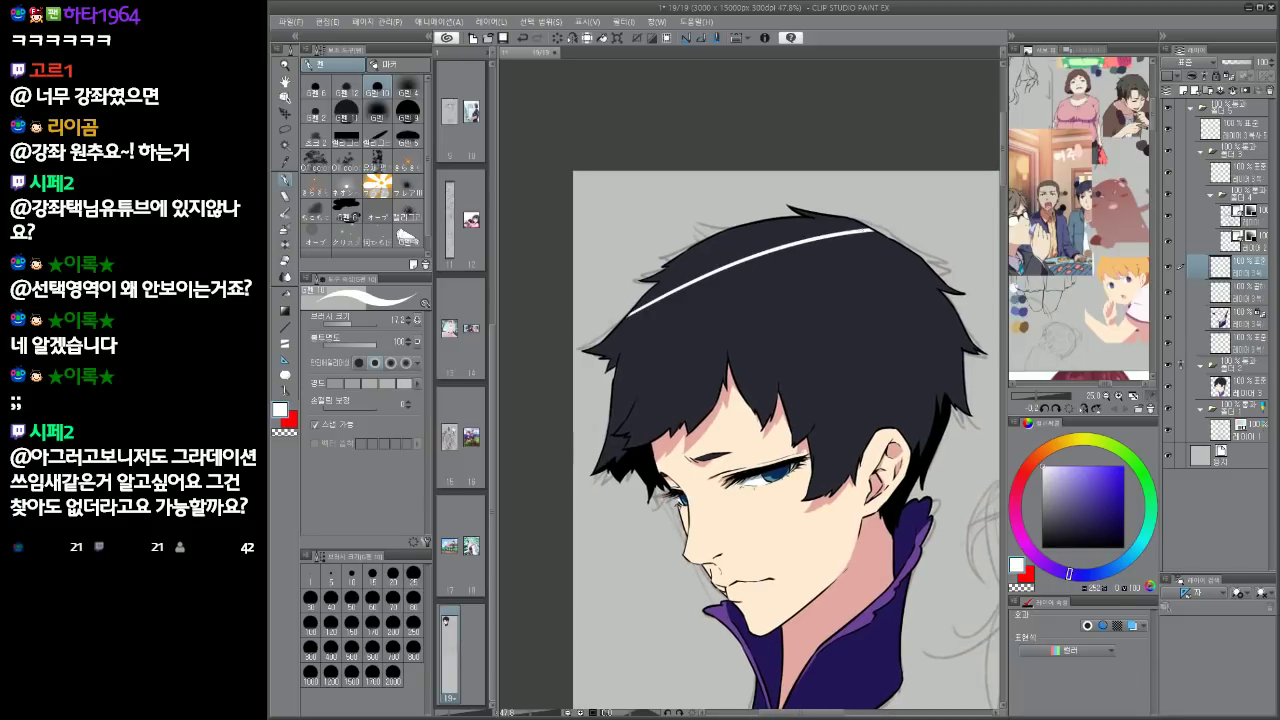
mouse_move(740, 231)
left_mouse_down()
mouse_move(968, 348)
mouse_move(942, 453)
mouse_move(890, 395)
left_mouse_up()
key("g")
left_click(803, 232)
left_click(803, 232)
key("p")
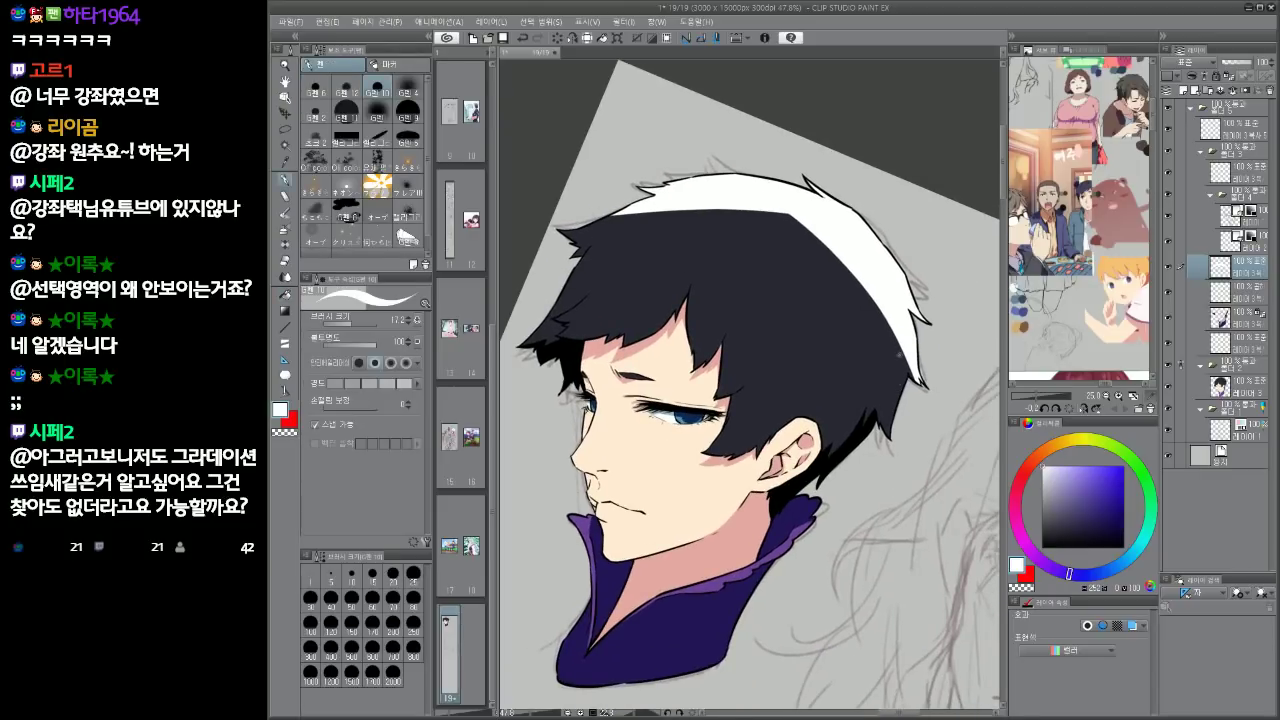
Undo the white highlight fill and its outline strokes on the hair
key("ctrl+z")
key("ctrl+z")
key("ctrl+z")
left_click_drag(666, 281, 686, 323)
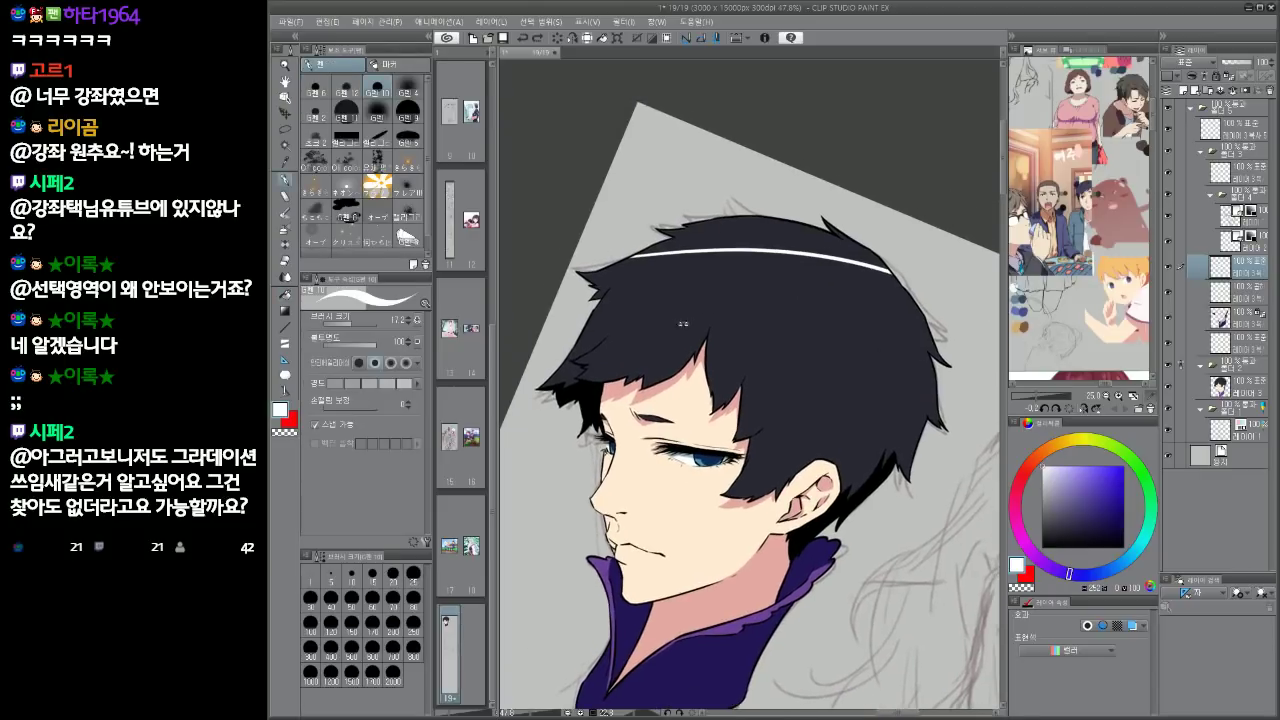
key("ctrl+at")
key("ctrl+z")
Outline a white rim highlight along the front, crown and back of the hair and fill the enclosed areas
mouse_move(577, 401)
left_mouse_down()
mouse_move(726, 217)
mouse_move(823, 218)
mouse_move(862, 246)
mouse_move(906, 314)
left_mouse_up()
key("g")
left_click(672, 254)
key("p")
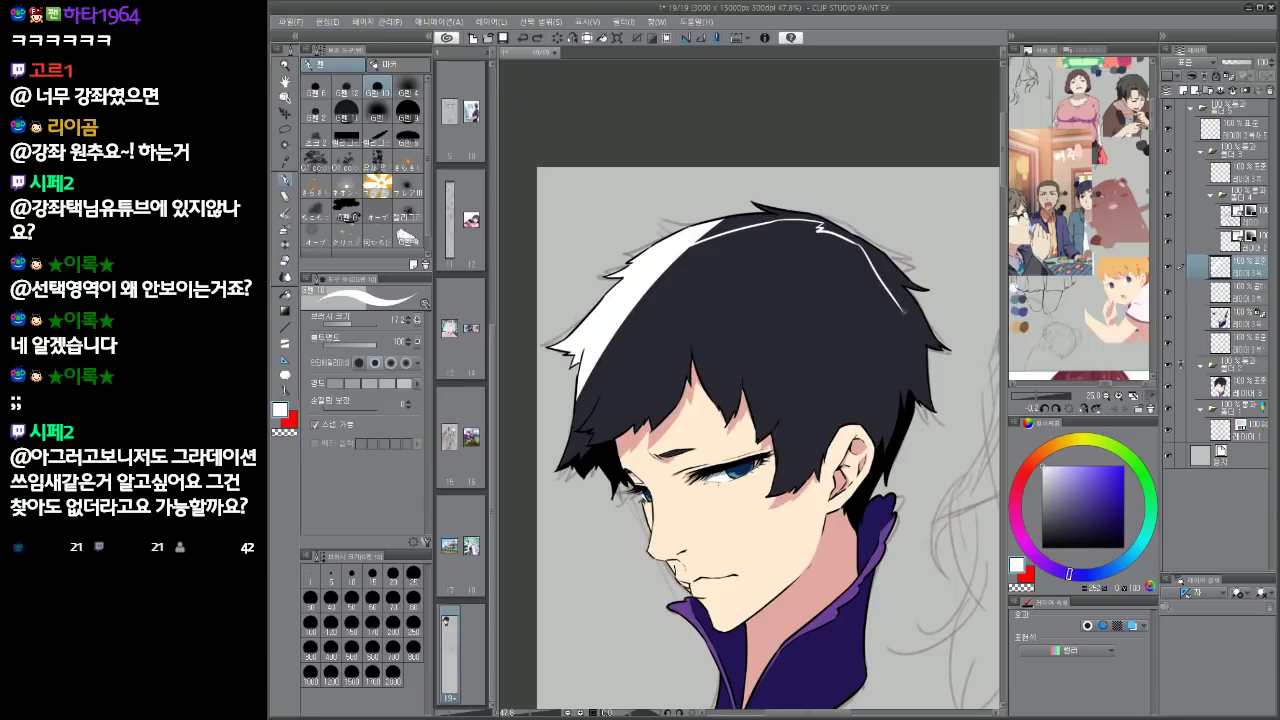
key("g")
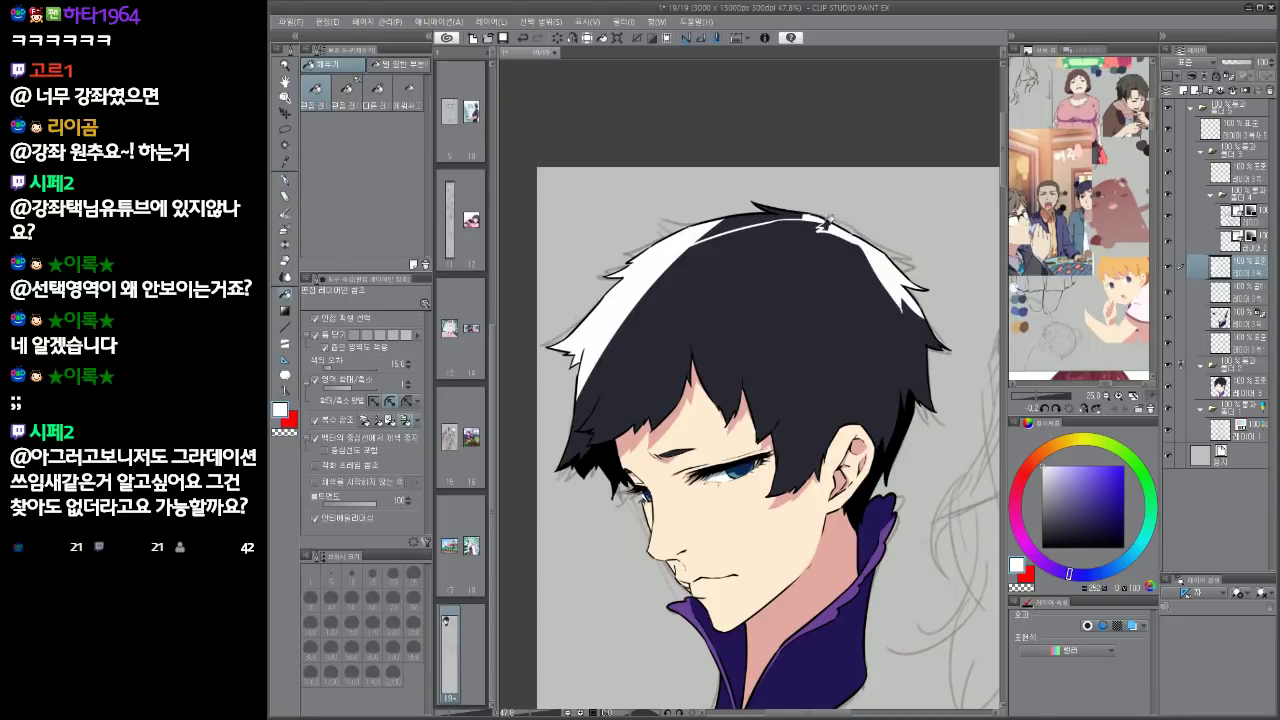
left_click(776, 216)
left_click(784, 211)
key("p")
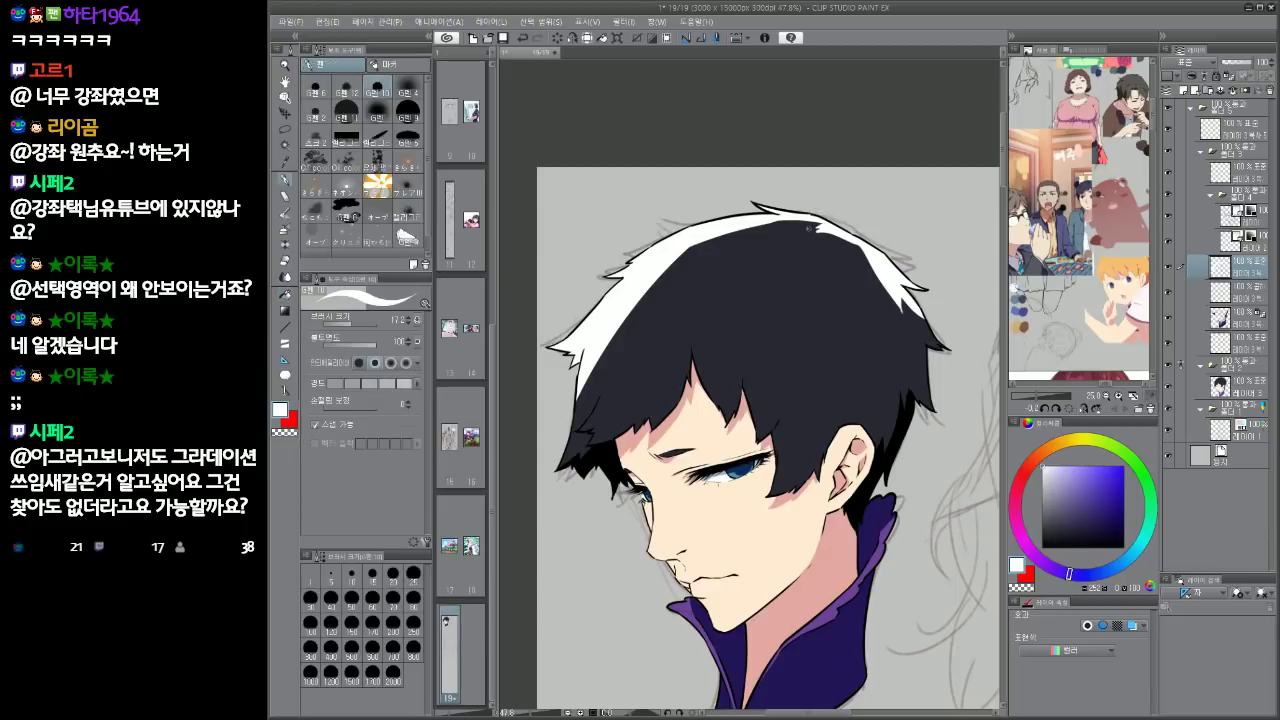
Extend the white rim highlight with thin strokes down the hair tips at the back of the head
left_click_drag(854, 196, 906, 332)
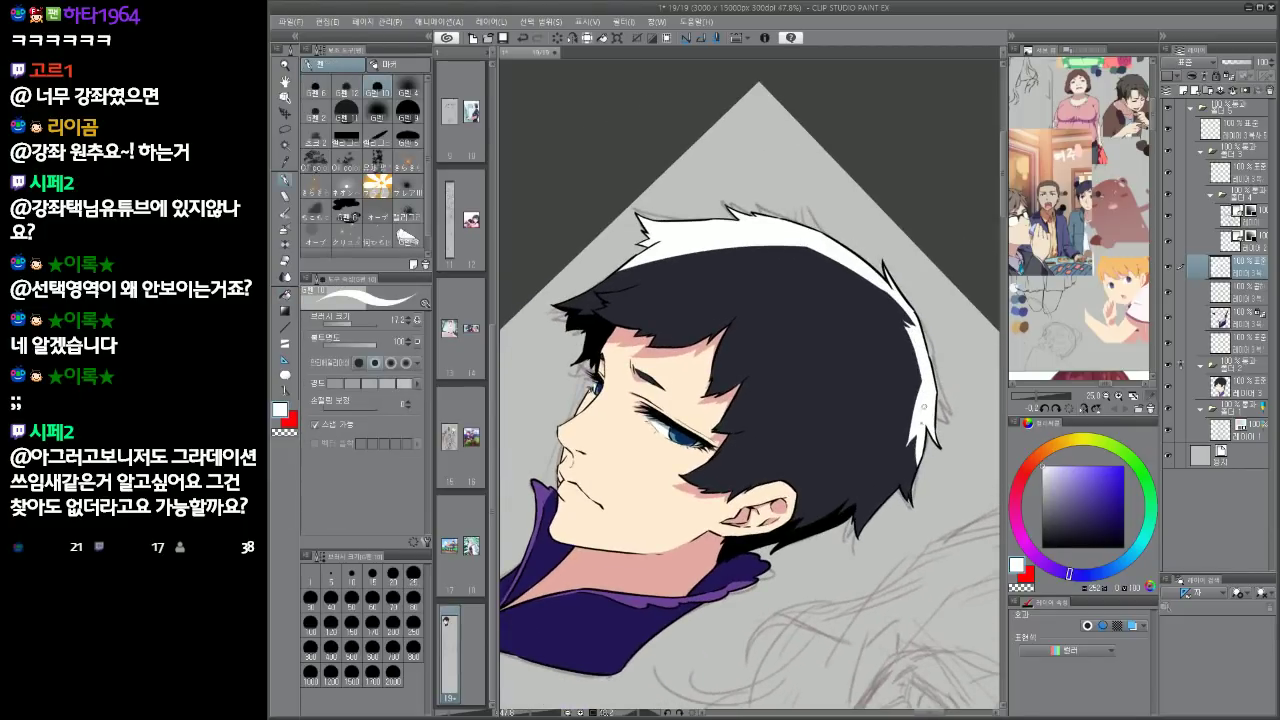
left_click_drag(918, 461, 911, 499)
key("ctrl+@")
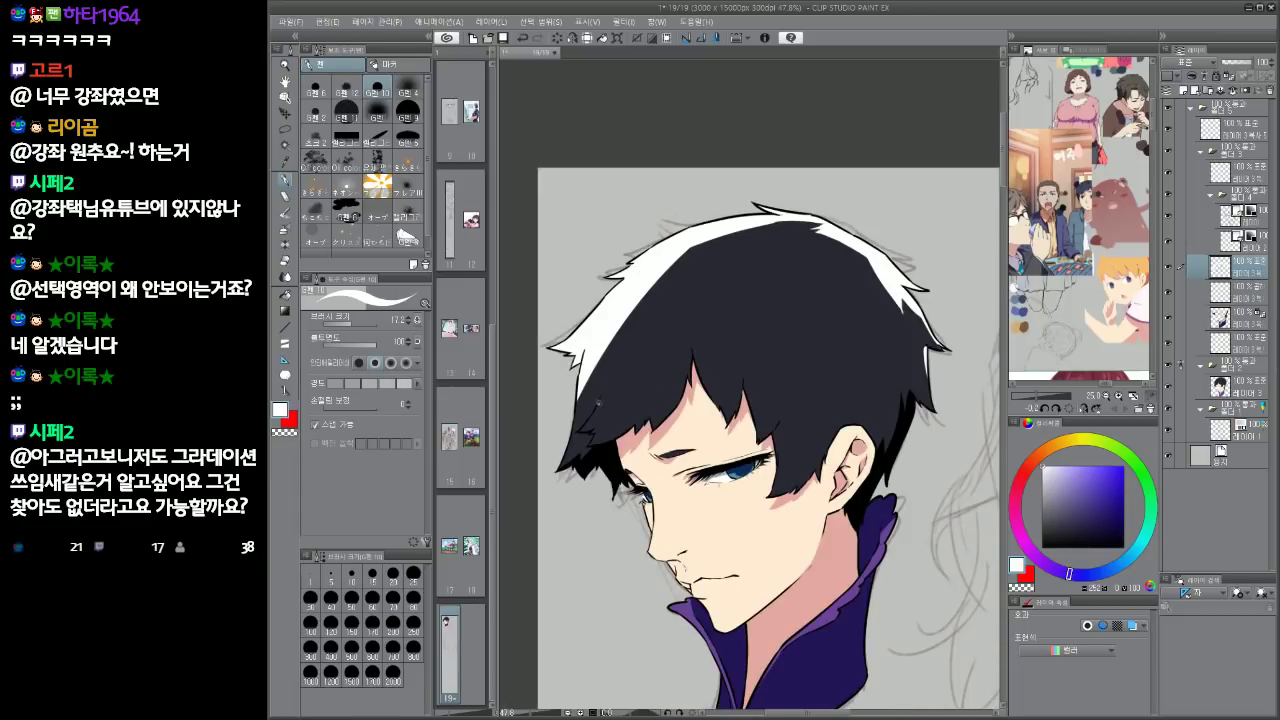
Add pointed white strands to the front hair highlight and continue its thin rim down to the lower front tips
left_click_drag(592, 416, 614, 336)
key("ctrl+z")
mouse_move(597, 405)
left_mouse_down()
mouse_move(613, 336)
mouse_move(629, 325)
left_mouse_up()
key("g")
key("e")
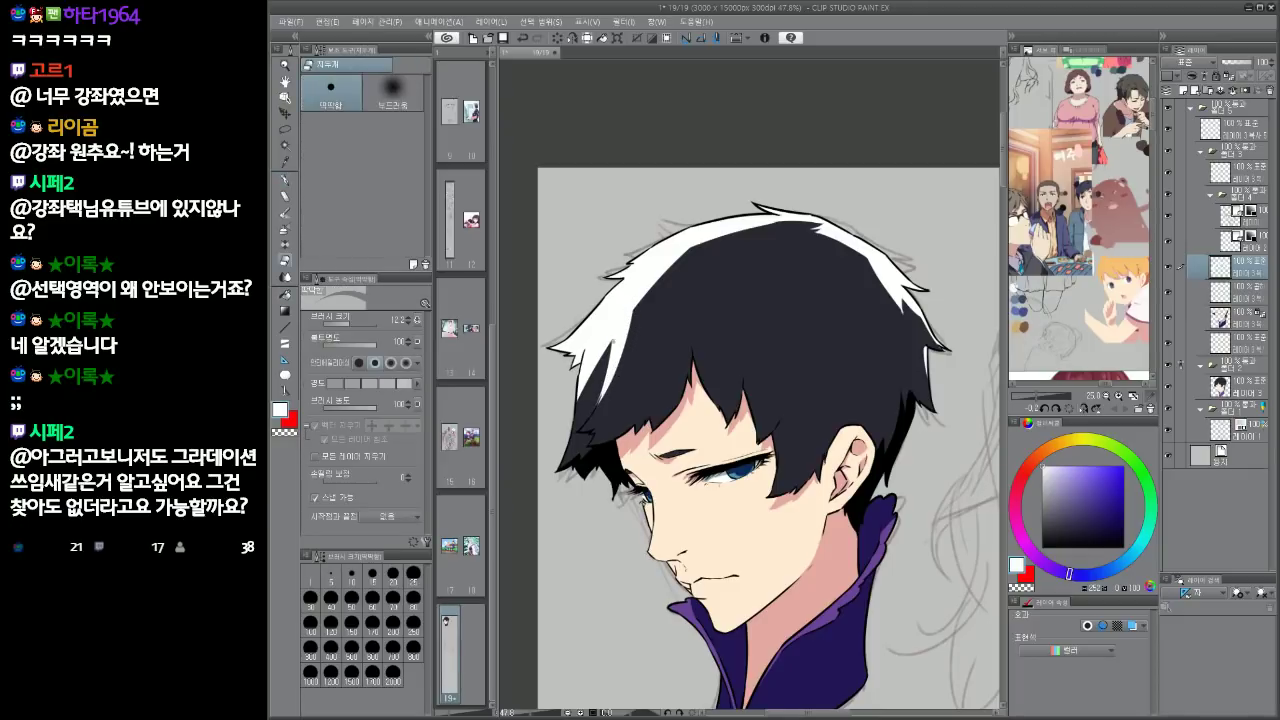
key("p")
left_click_drag(581, 388, 559, 469)
key("g")
key("asciicircum")
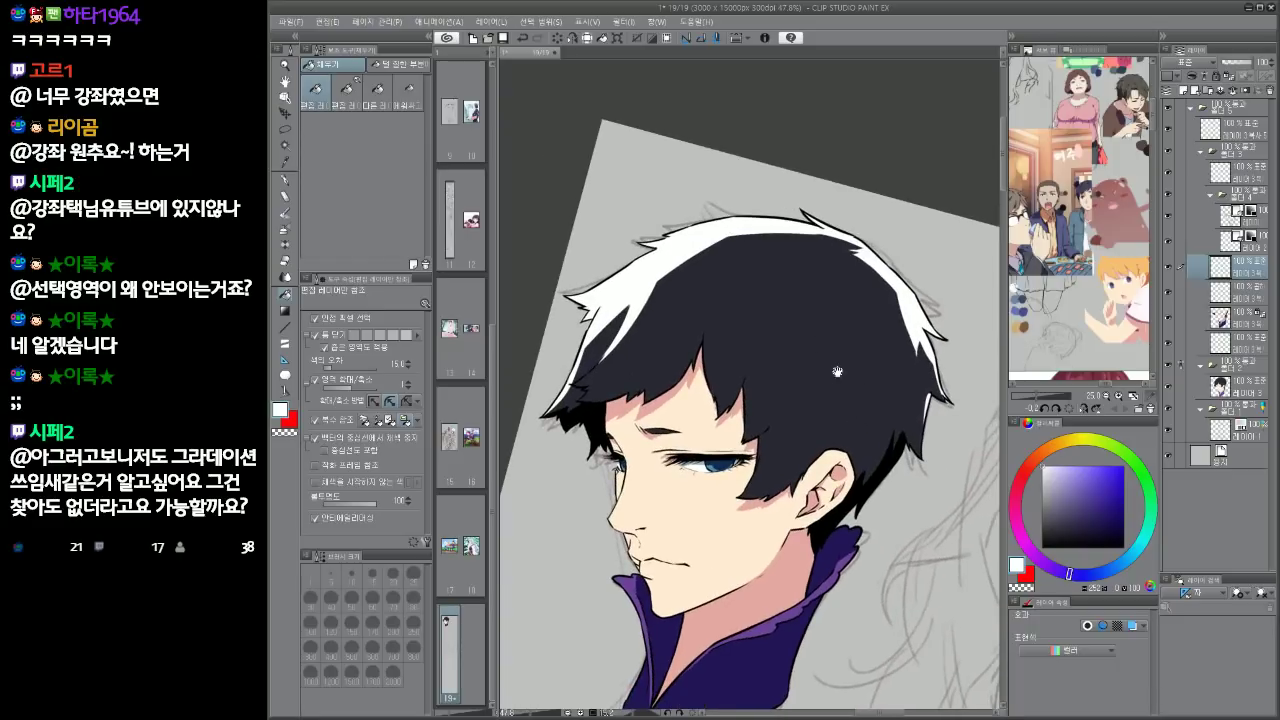
Draw jagged strand tips on the highlight near the front of the crown and fill them white
key("p")
mouse_move(659, 278)
left_mouse_down()
mouse_move(660, 322)
mouse_move(735, 222)
mouse_move(730, 235)
left_mouse_up()
key("g")
left_click(695, 261)
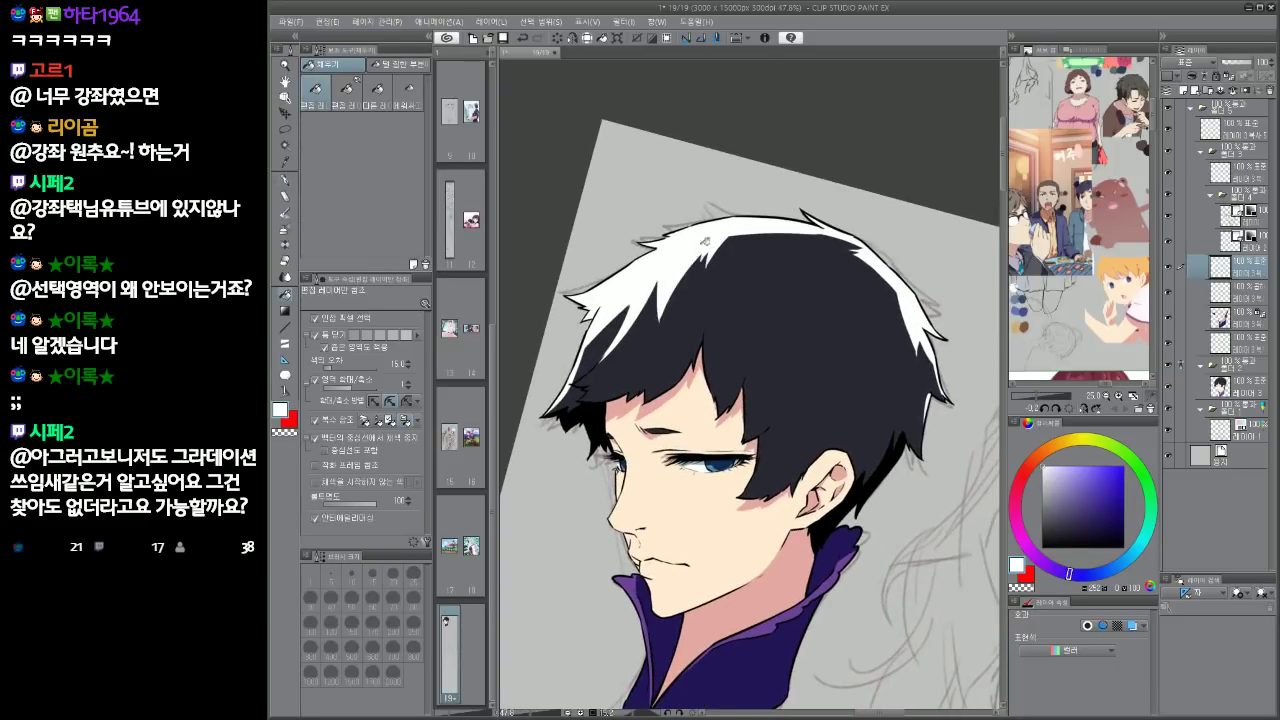
key("g")
key("minus")
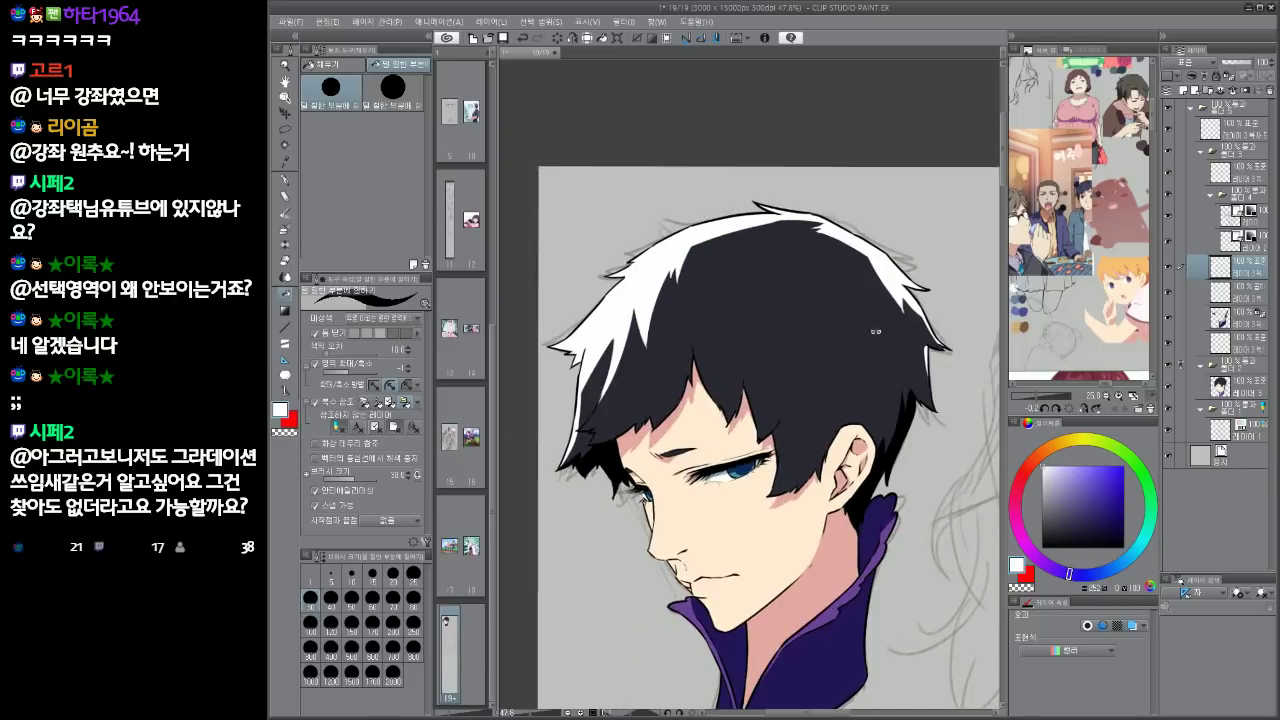
left_click_drag(854, 388, 859, 338)
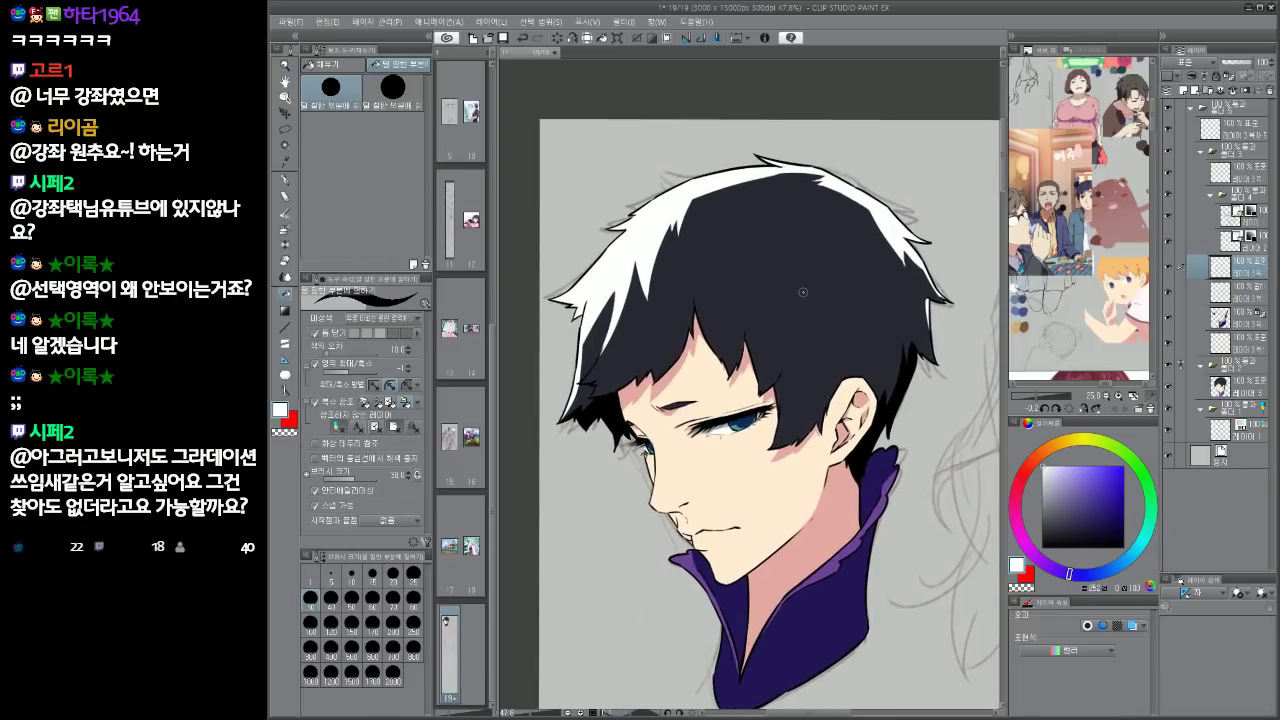
Lasso the head, activate the empty layer beneath the shadow layer and clear the lasso selection
scroll(804, 293, "down", 4)
left_click_drag(804, 293, 800, 365)
key("m")
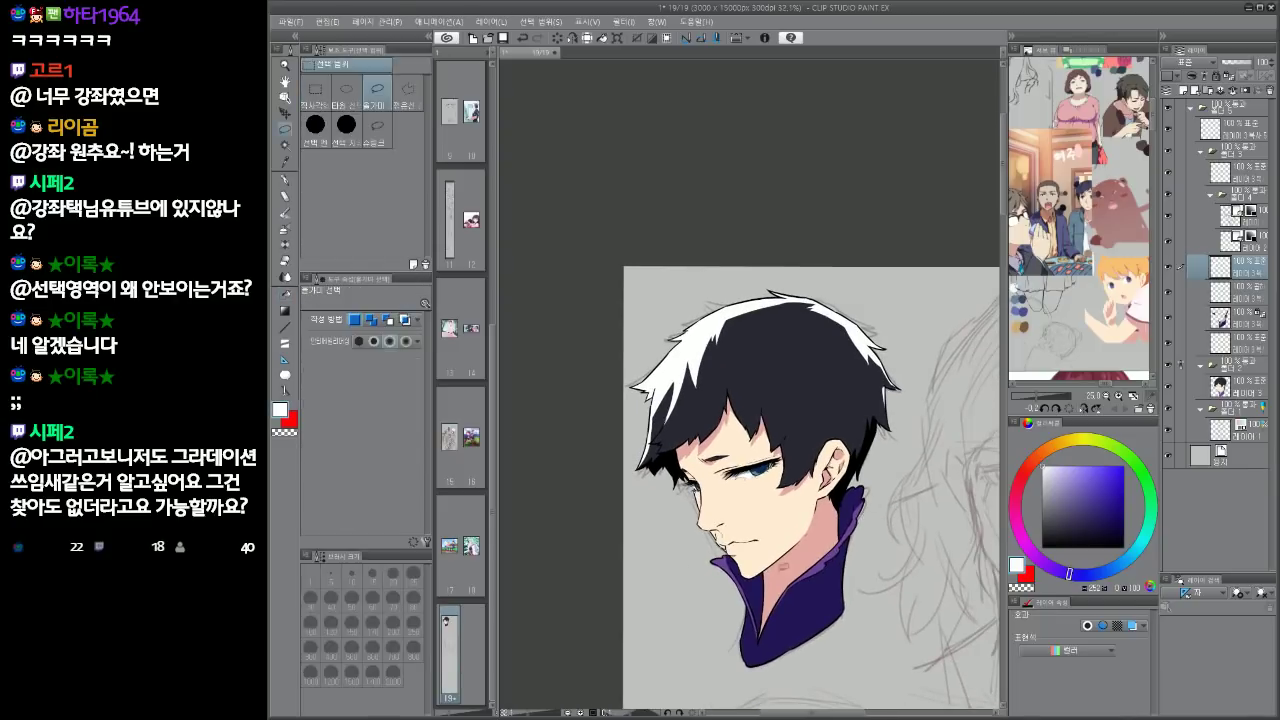
mouse_move(688, 565)
left_mouse_down()
mouse_move(954, 348)
mouse_move(724, 592)
left_mouse_up()
key("w")
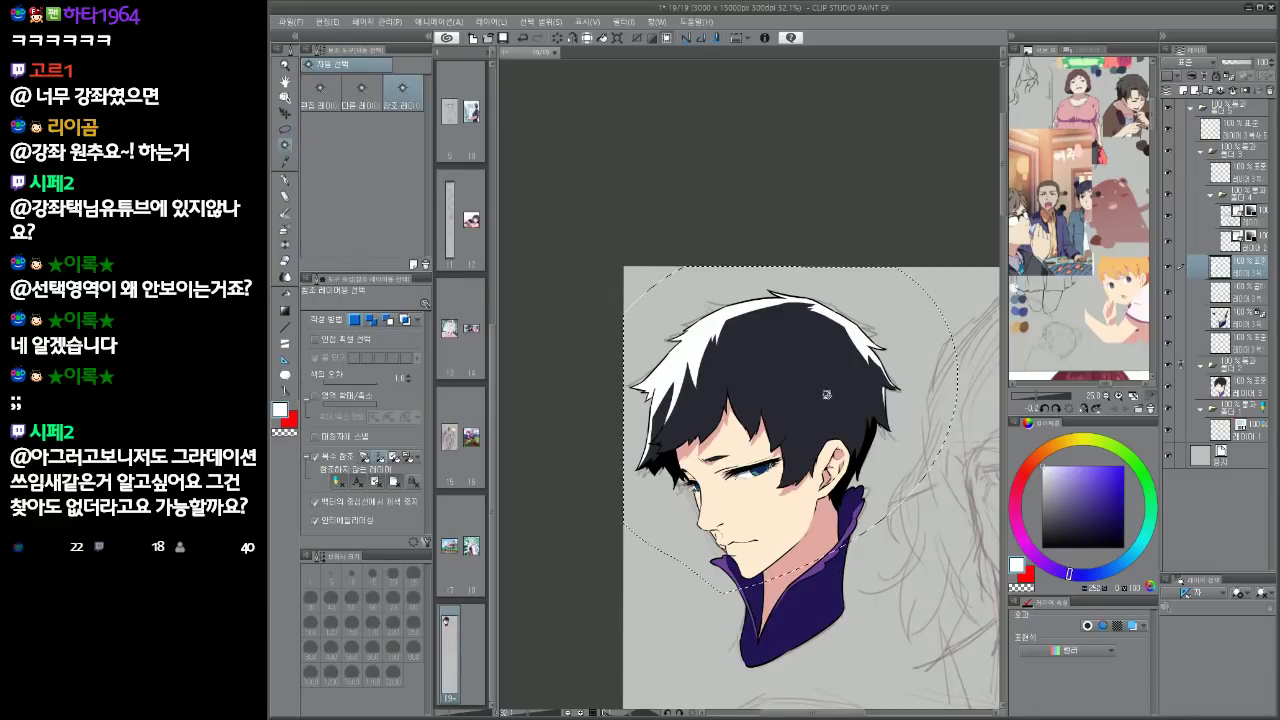
left_click(1254, 347)
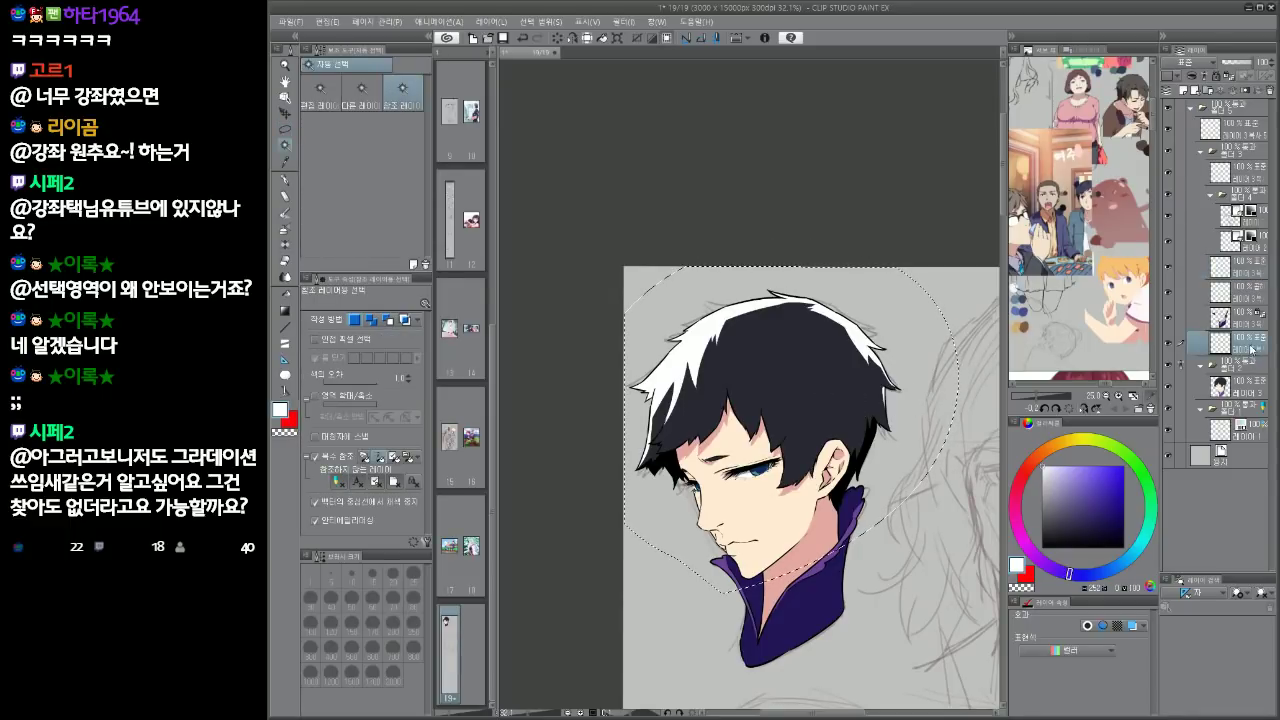
double_click(1256, 347)
key("Return")
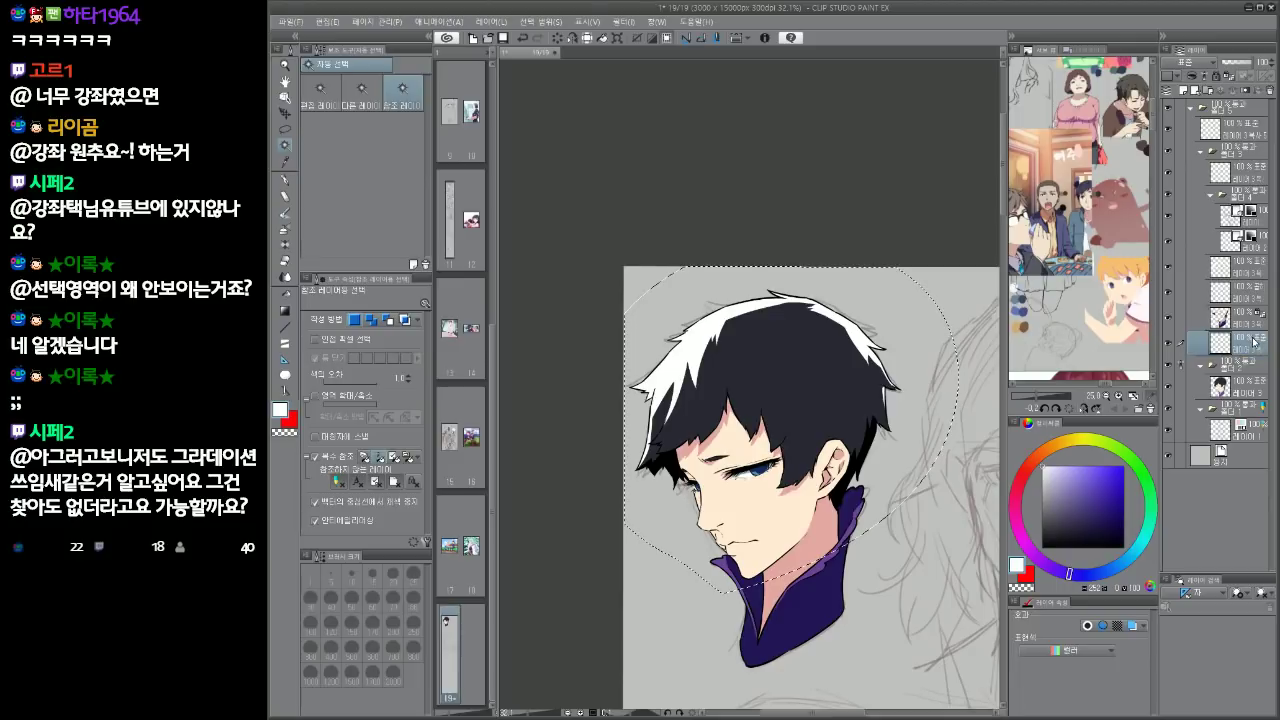
key("ctrl+d")
key("ctrl+d")
key("p")
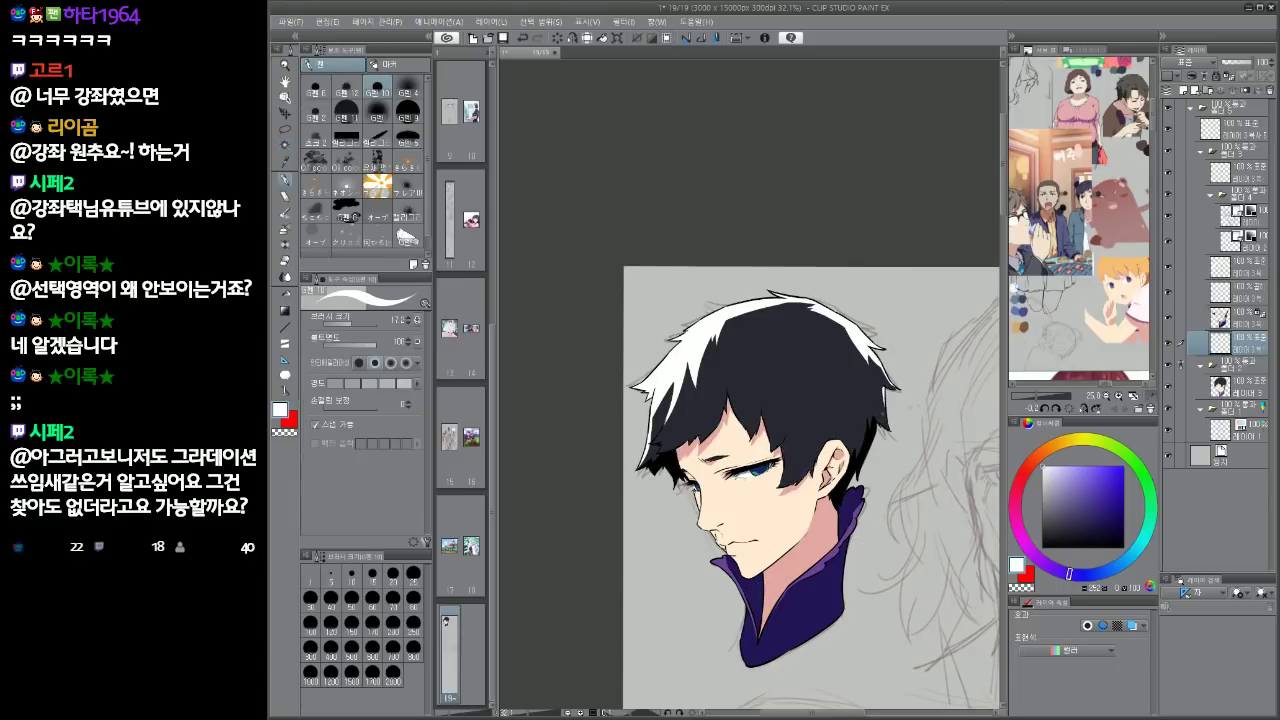
Sample the hair colour, shift it to a darker violet tone and apply it as a gradient rising from the lower hair
left_click(804, 425, "alt")
left_click(1071, 542)
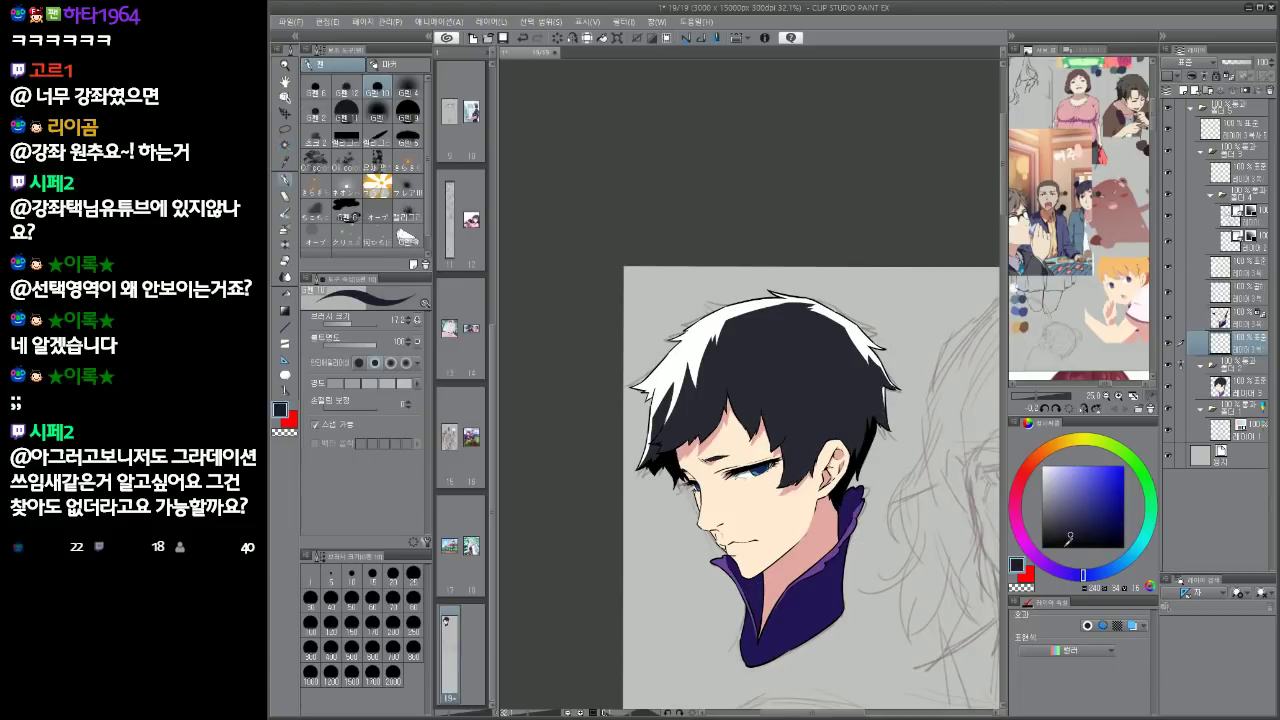
left_click(1063, 572)
key("g")
left_click_drag(818, 499, 829, 396)
Pick a muted slate blue and fade it down from the crown as a gradient, replacing the first two gradient passes
left_click(1091, 576)
left_click(1073, 513)
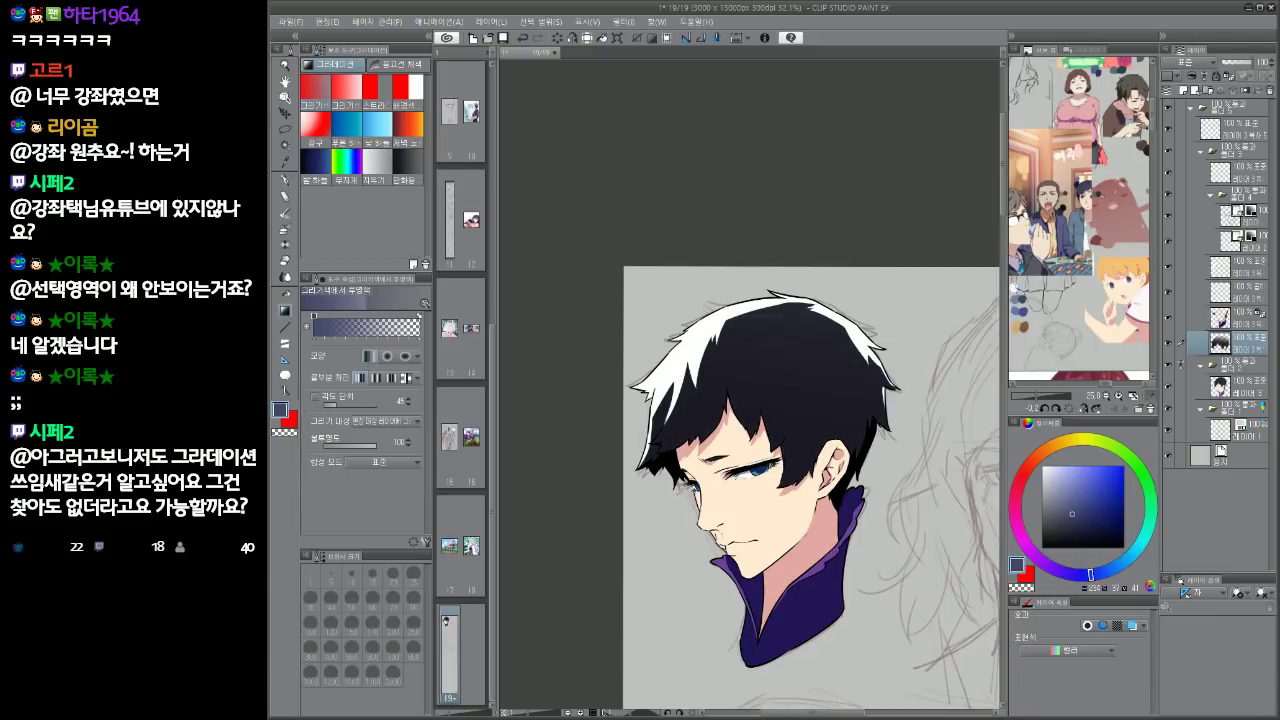
left_click_drag(765, 310, 762, 496)
left_click_drag(814, 255, 789, 432)
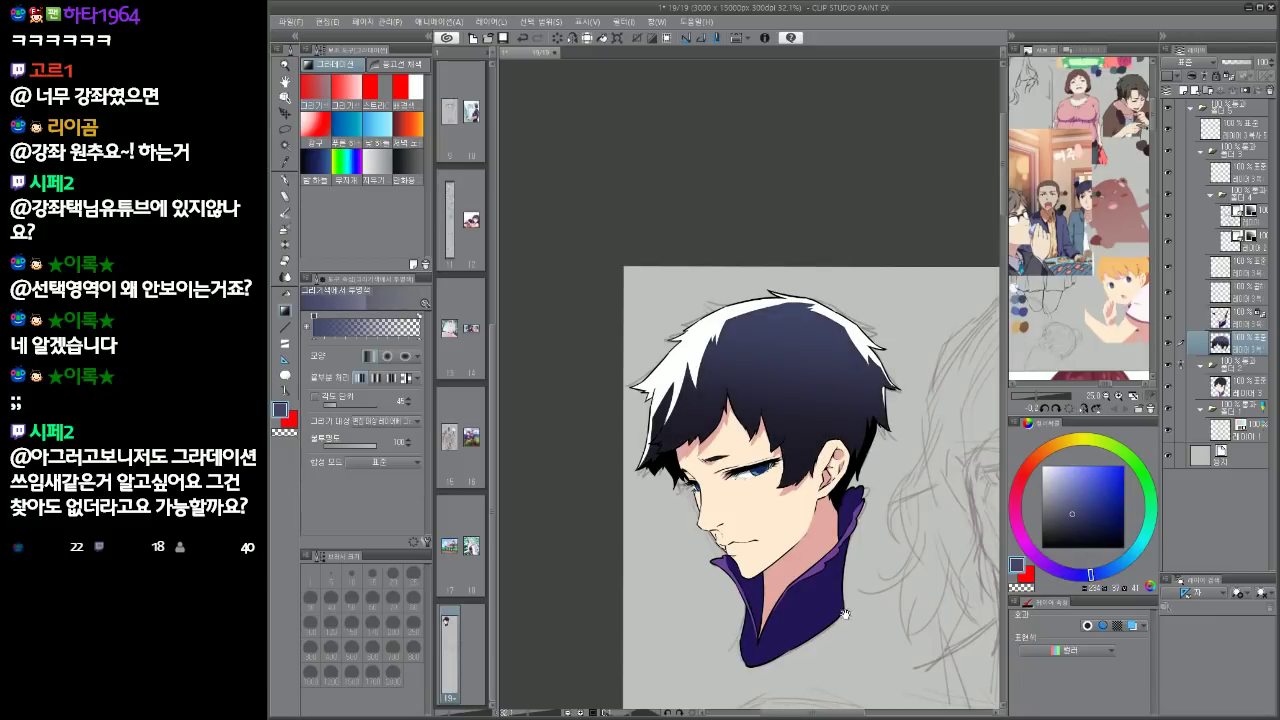
left_click_drag(846, 610, 833, 541)
key("ctrl+z")
key("ctrl+z")
left_click_drag(783, 215, 780, 340)
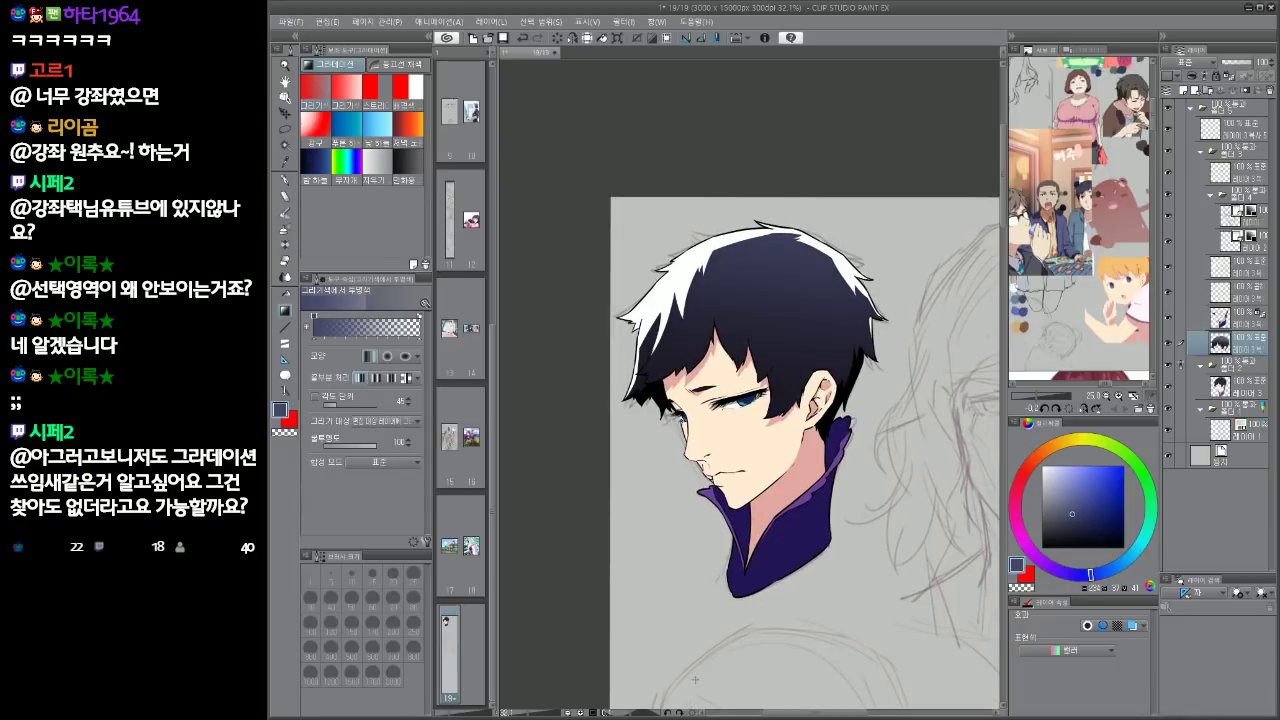
Select the face and neck skin area, activate the multiply layer above the shading and pick a coral pink
scroll(780, 460, "up", 2)
key("w")
key("ctrl+d")
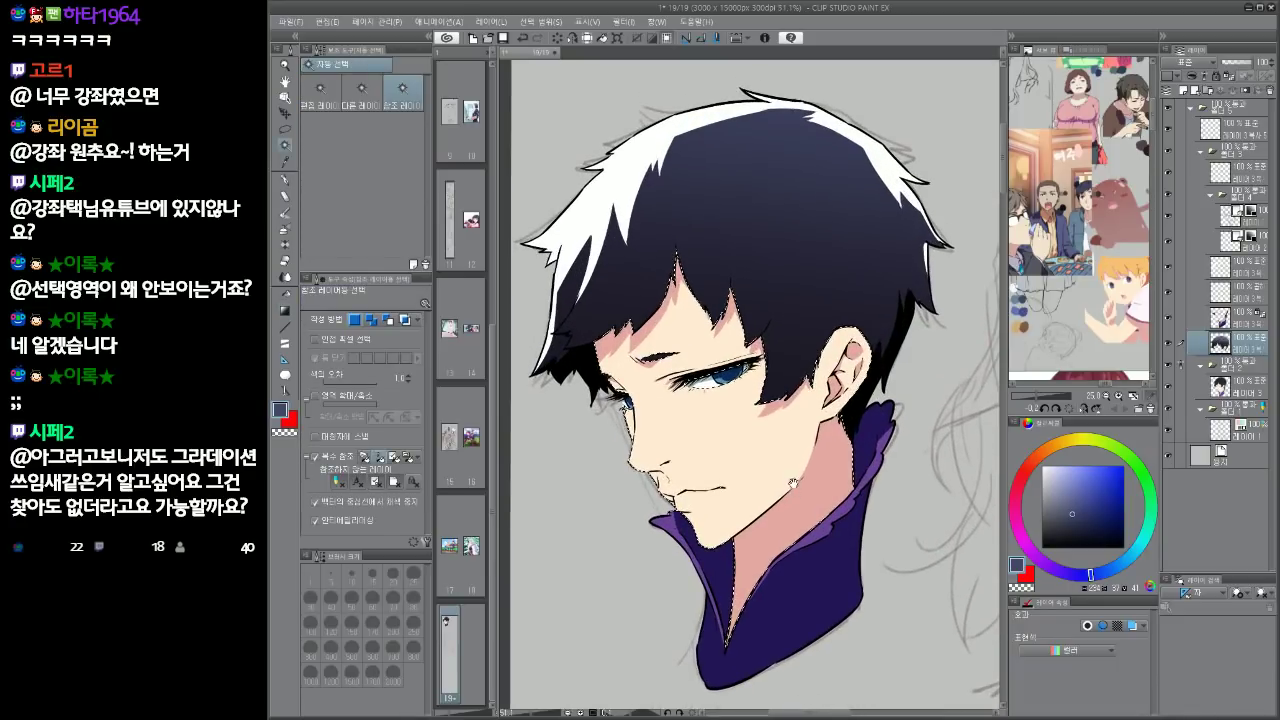
key("p")
left_click(1252, 290)
left_click(1020, 481)
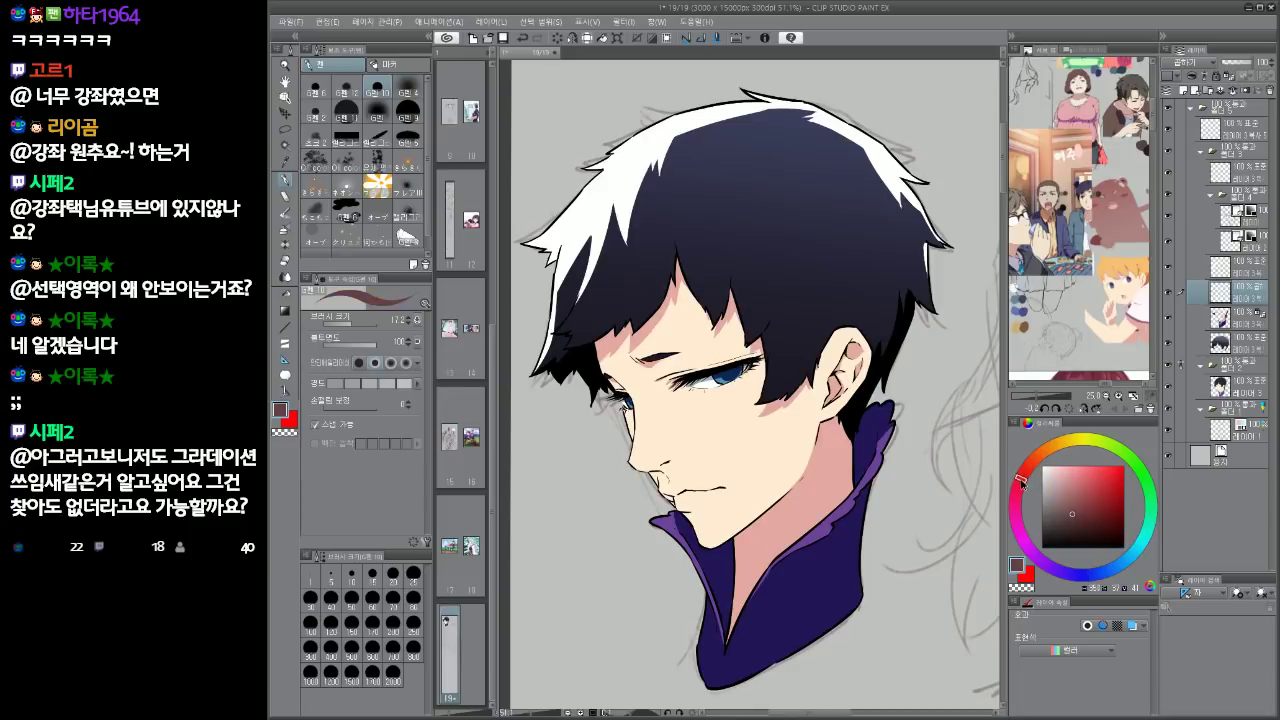
left_click(1086, 465)
Airbrush a faint coral blush across the cheek beneath the near eye with a large soft brush
left_click(408, 110)
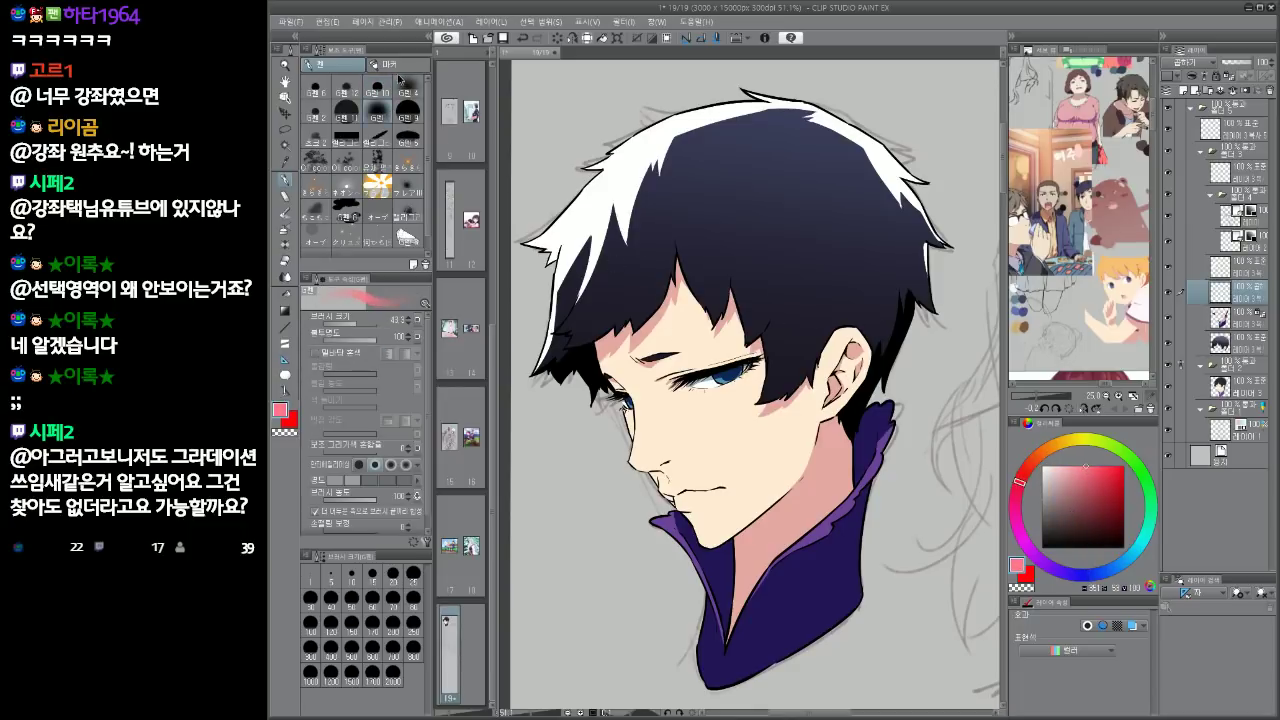
left_click(404, 84)
mouse_move(687, 377)
left_mouse_down()
mouse_move(735, 387)
mouse_move(748, 426)
mouse_move(765, 425)
left_mouse_up()
mouse_move(686, 420)
left_mouse_down()
mouse_move(793, 390)
mouse_move(713, 402)
mouse_move(775, 385)
mouse_move(692, 405)
mouse_move(815, 399)
mouse_move(730, 390)
mouse_move(803, 364)
left_mouse_up()
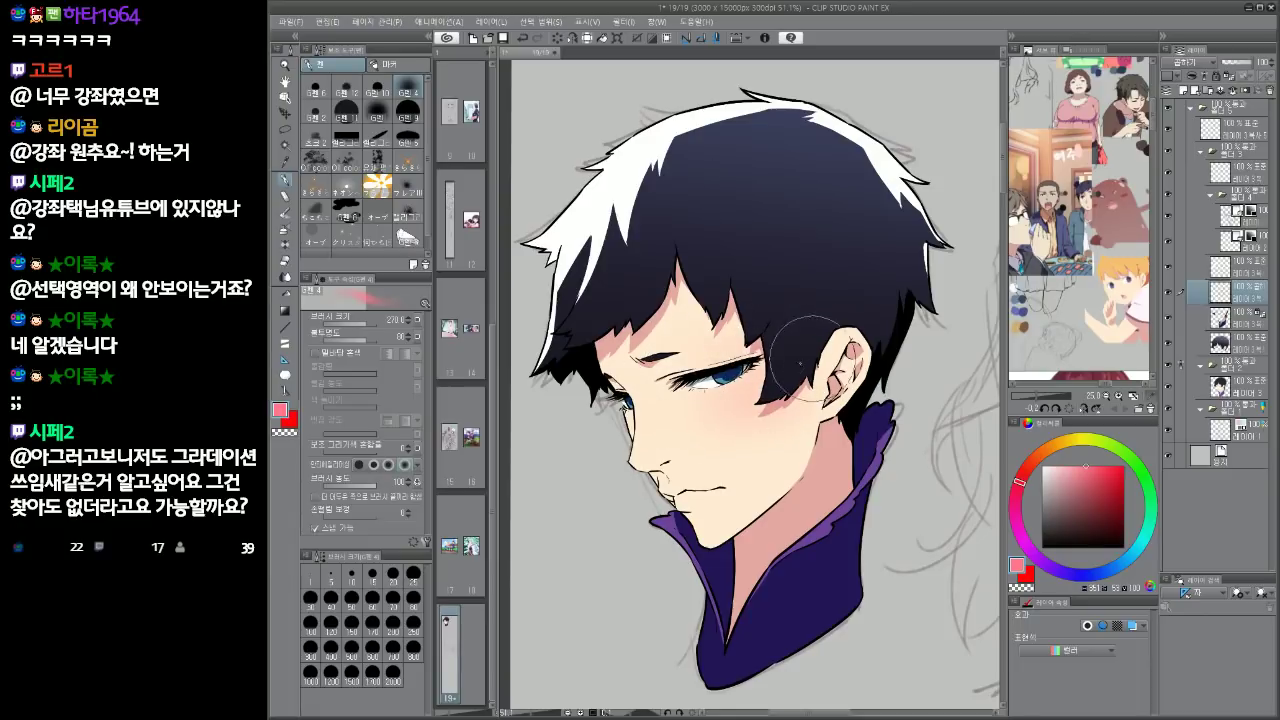
Tint the lips with a soft coral pink using a smaller airbrush
mouse_move(704, 470)
left_mouse_down()
mouse_move(710, 444)
mouse_move(698, 470)
left_mouse_up()
key("bracketleft")
key("bracketleft")
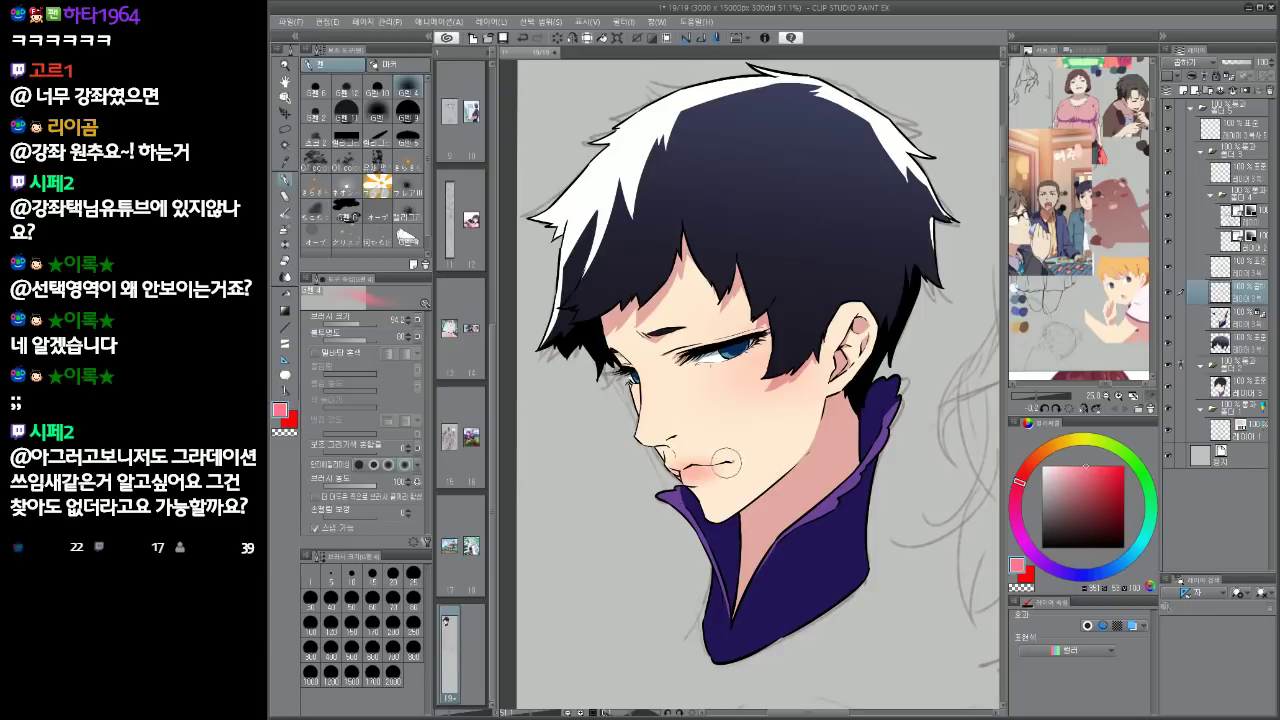
Build up a denser coral pink on the lower lip with a small brush from the soft G-pen variants
left_click_drag(777, 498, 786, 485)
left_click(377, 117)
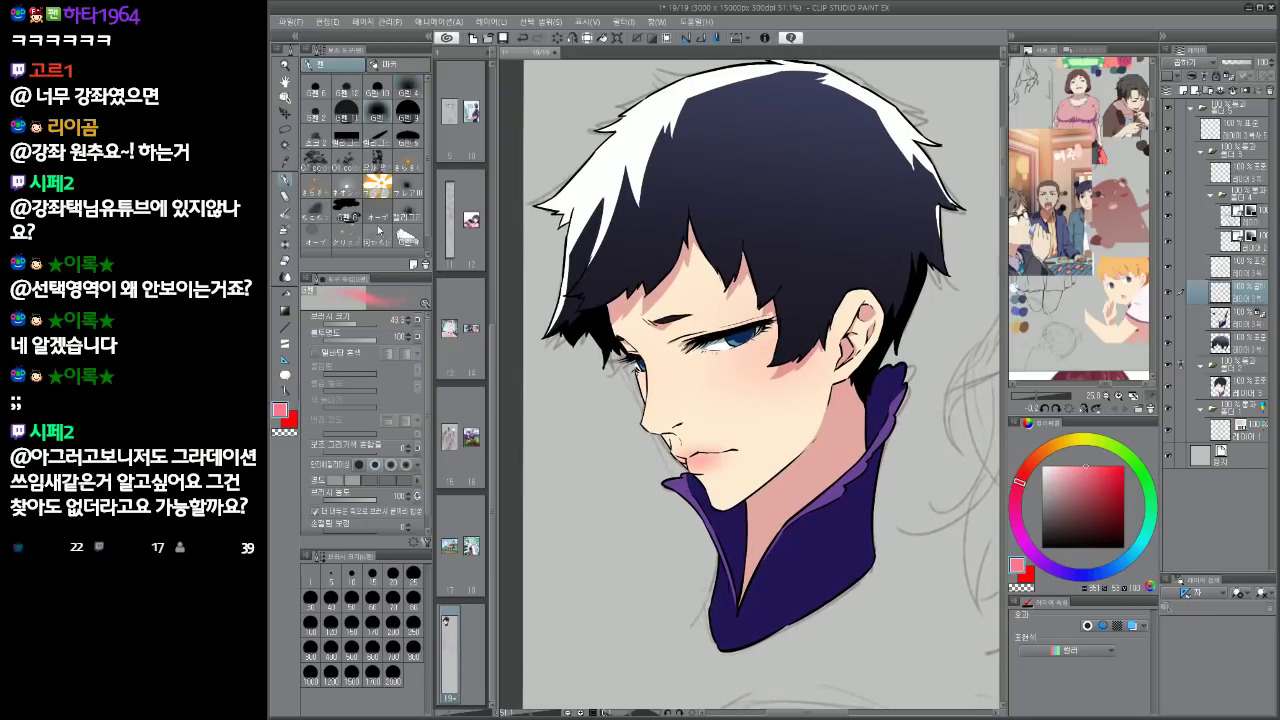
left_click(384, 482)
scroll(718, 437, "up", 2)
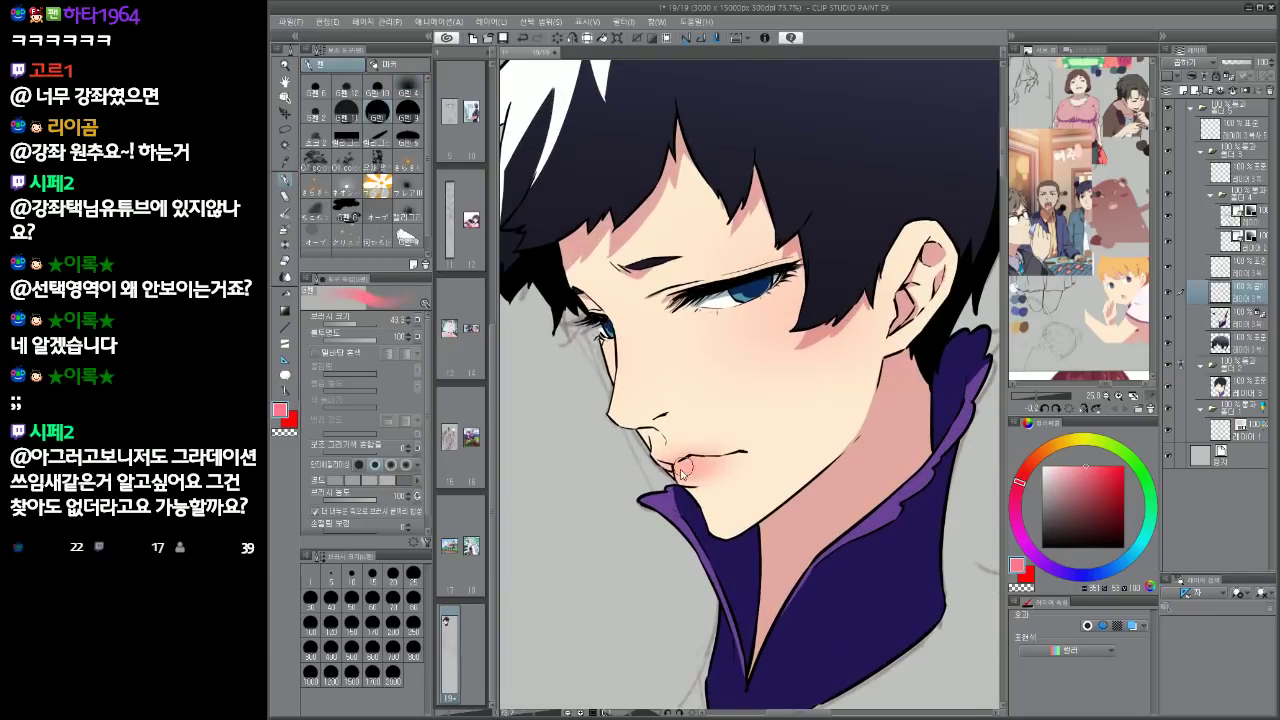
key("bracketleft")
key("bracketleft")
left_click_drag(678, 466, 703, 464)
left_click_drag(774, 510, 633, 435)
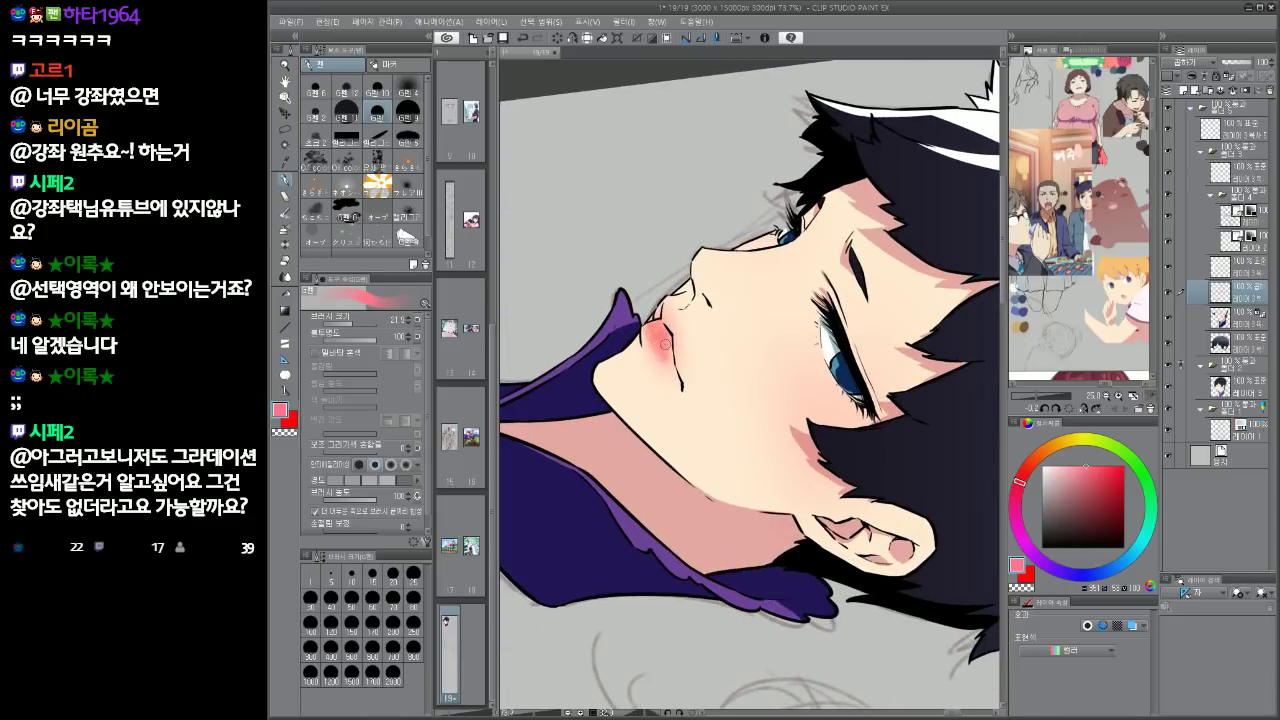
key("[")
key("bracketright")
key("bracketright")
key("bracketright")
key("bracketright")
Blend the lower lip's pink outward with an enlarged colour-blending brush to soften its edges
key("j")
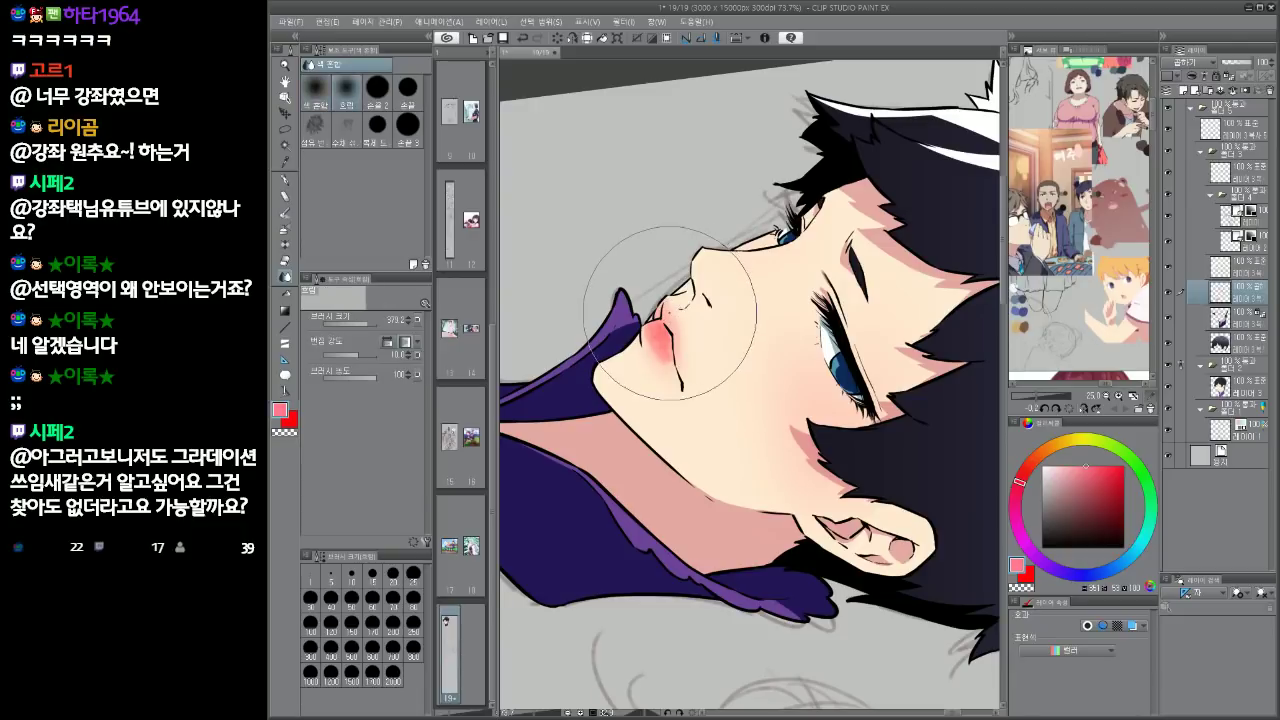
key("j")
key("j")
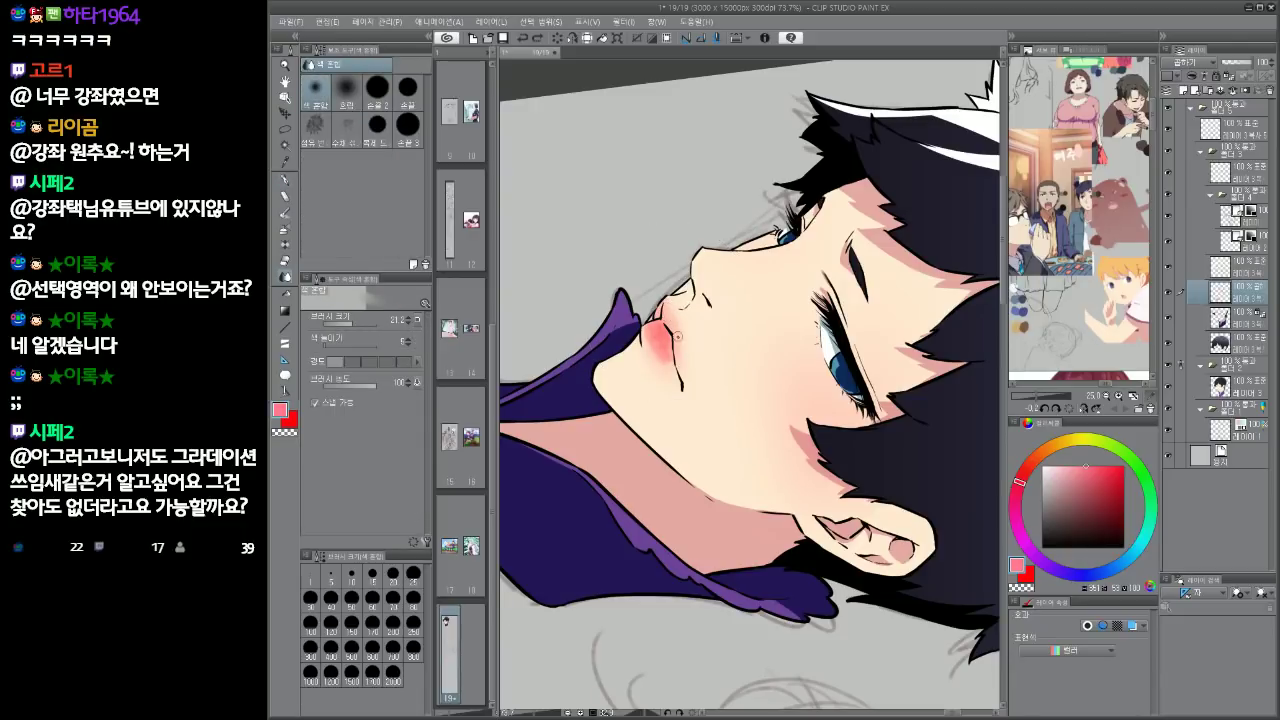
key("p")
left_click_drag(684, 492, 861, 451)
key("j")
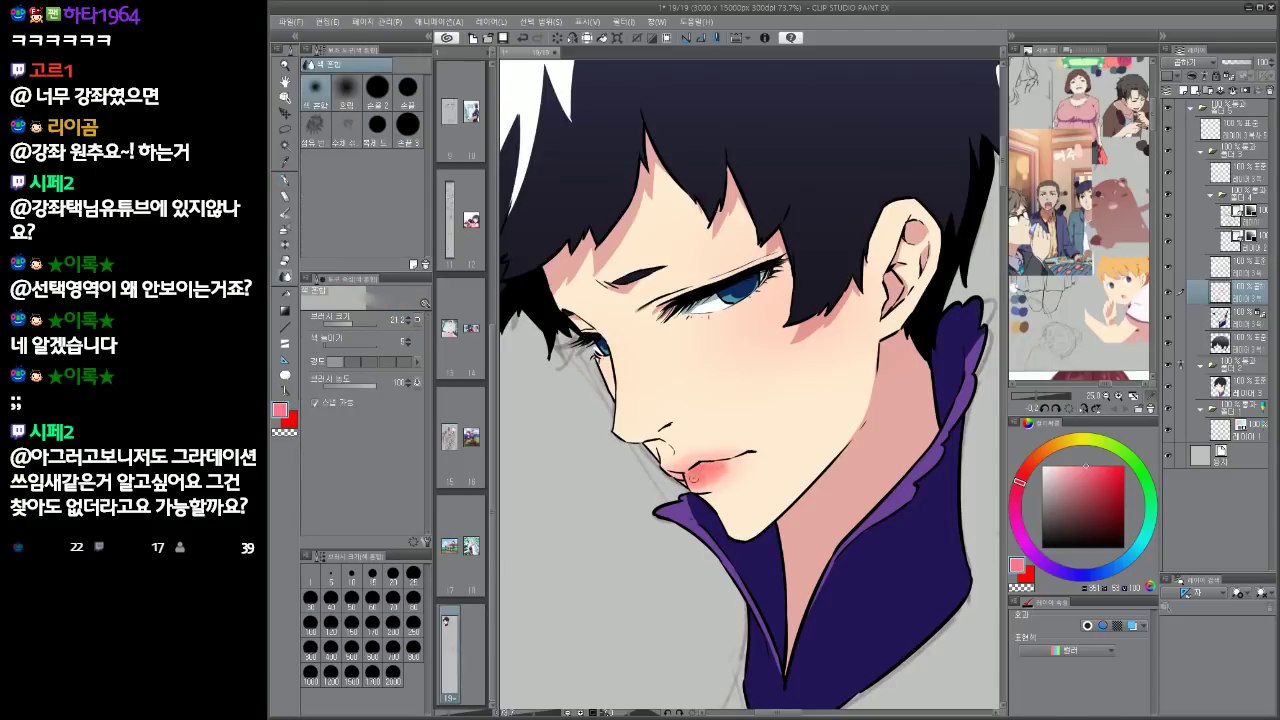
key("]")
key("]")
key("]")
mouse_move(704, 476)
left_mouse_down()
mouse_move(744, 458)
mouse_move(735, 436)
mouse_move(706, 478)
mouse_move(692, 454)
mouse_move(709, 478)
mouse_move(724, 470)
mouse_move(690, 523)
mouse_move(707, 468)
left_mouse_up()
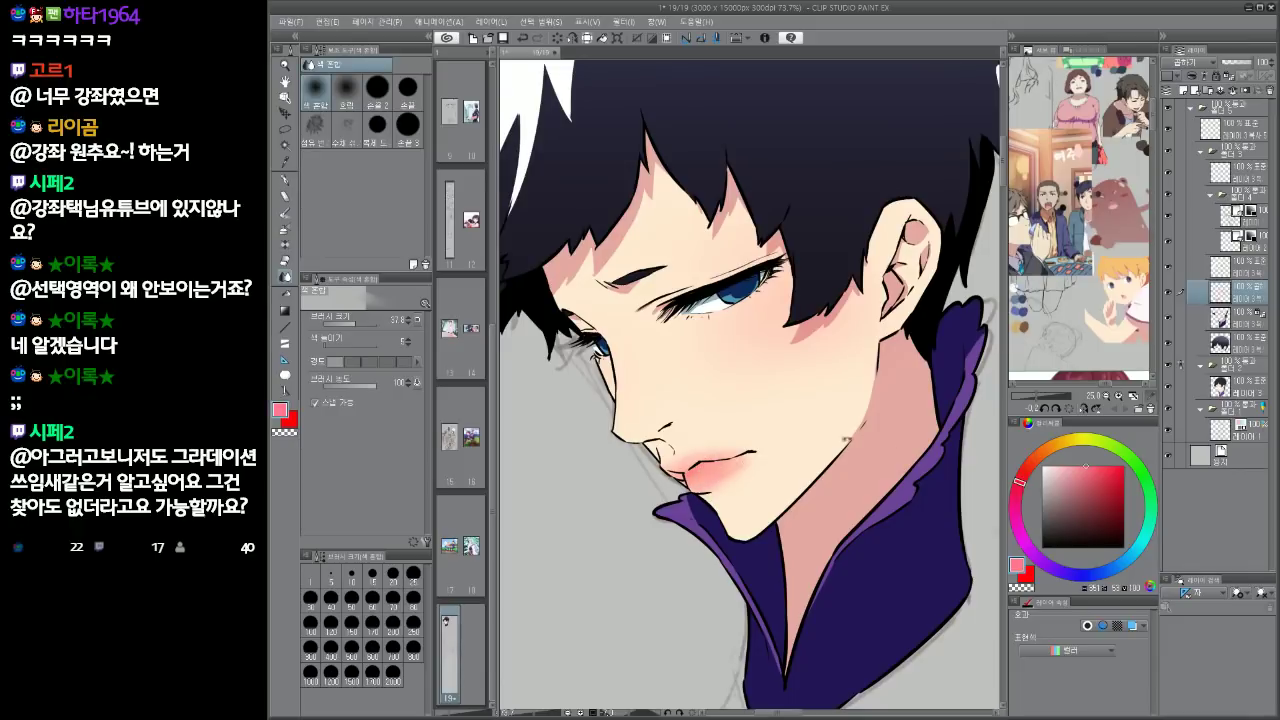
Add more pink along the mouth line toward the lip corner and blend it into the lip
left_click_drag(847, 439, 573, 641)
key("p")
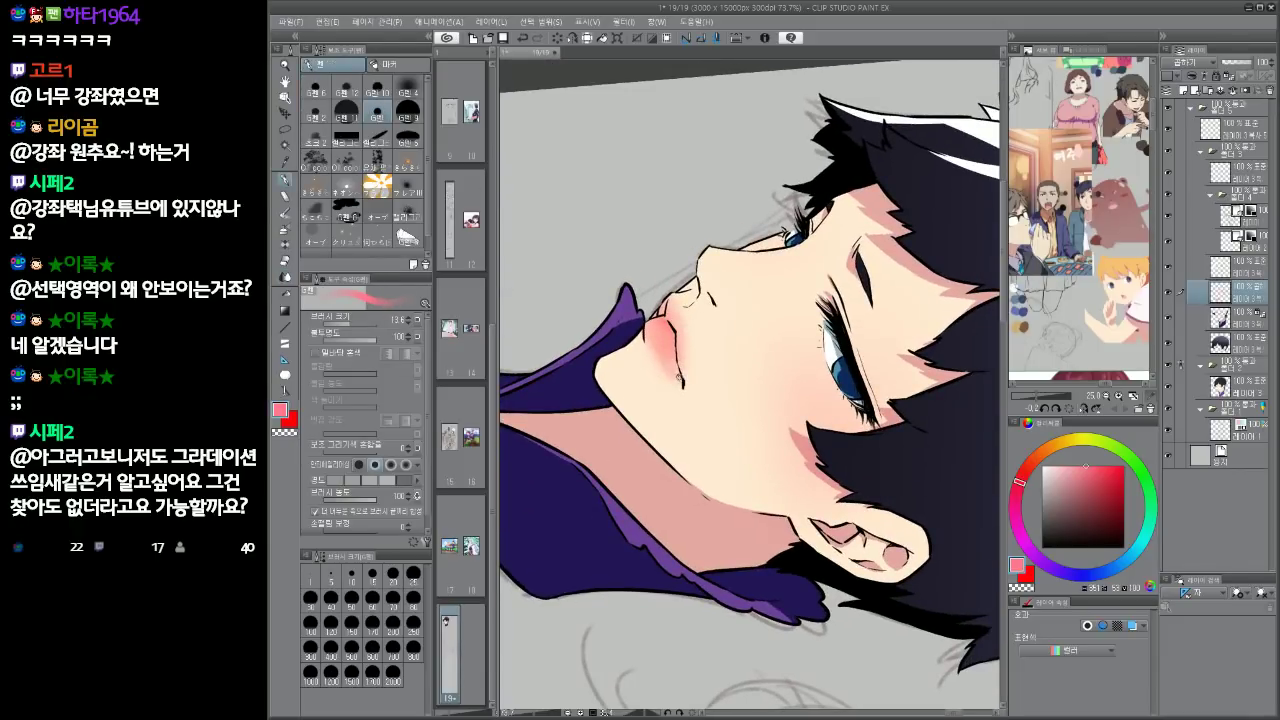
left_click_drag(675, 367, 670, 332)
key("j")
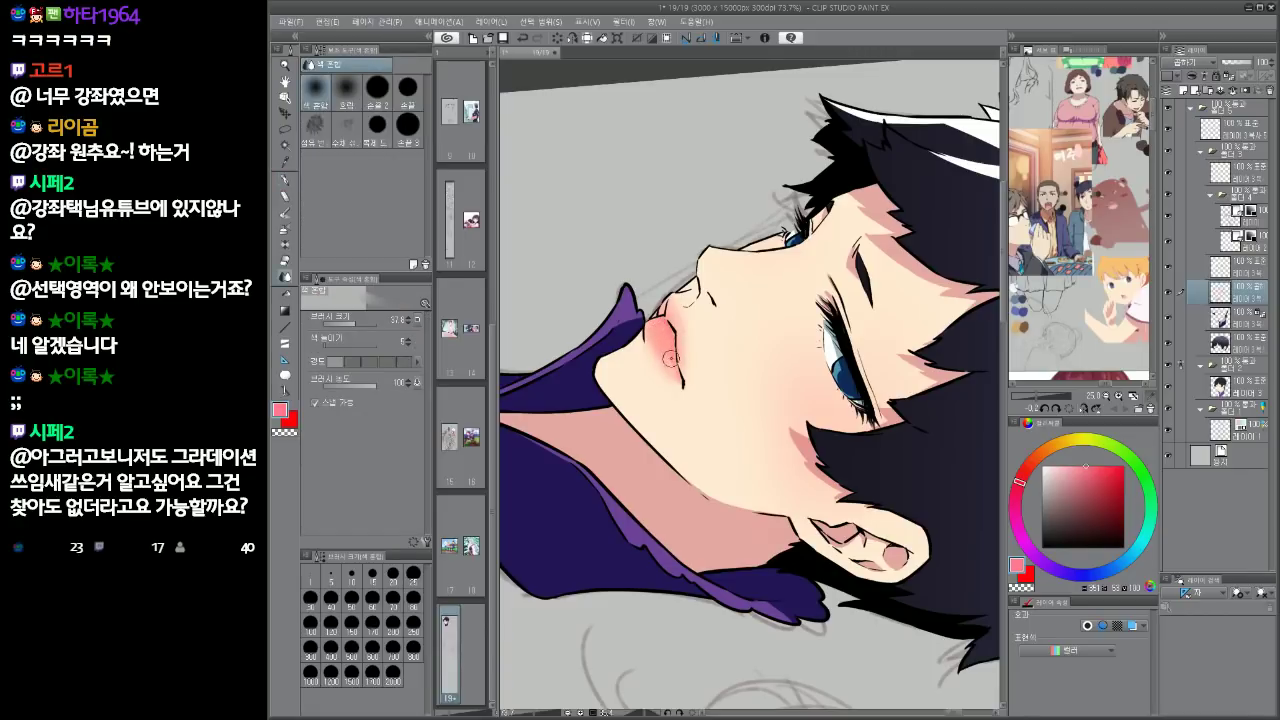
left_click_drag(719, 392, 858, 514)
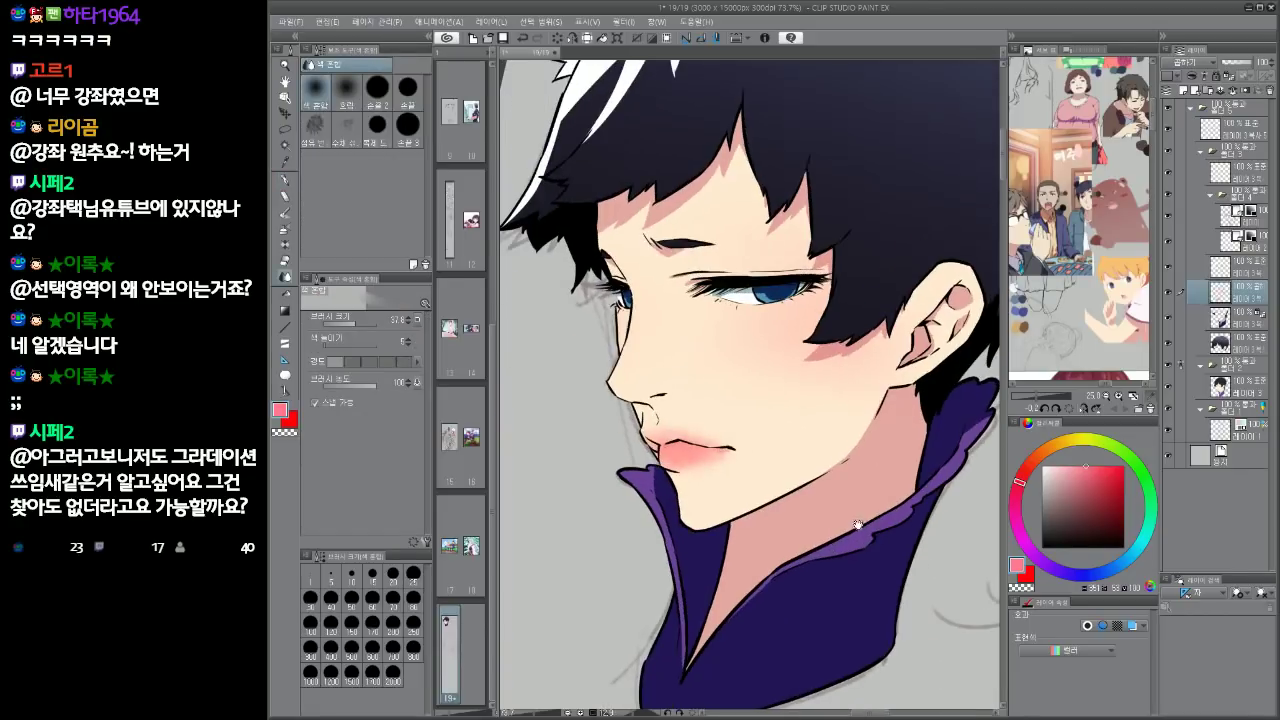
scroll(857, 509, "down", 3)
scroll(857, 505, "up", 2)
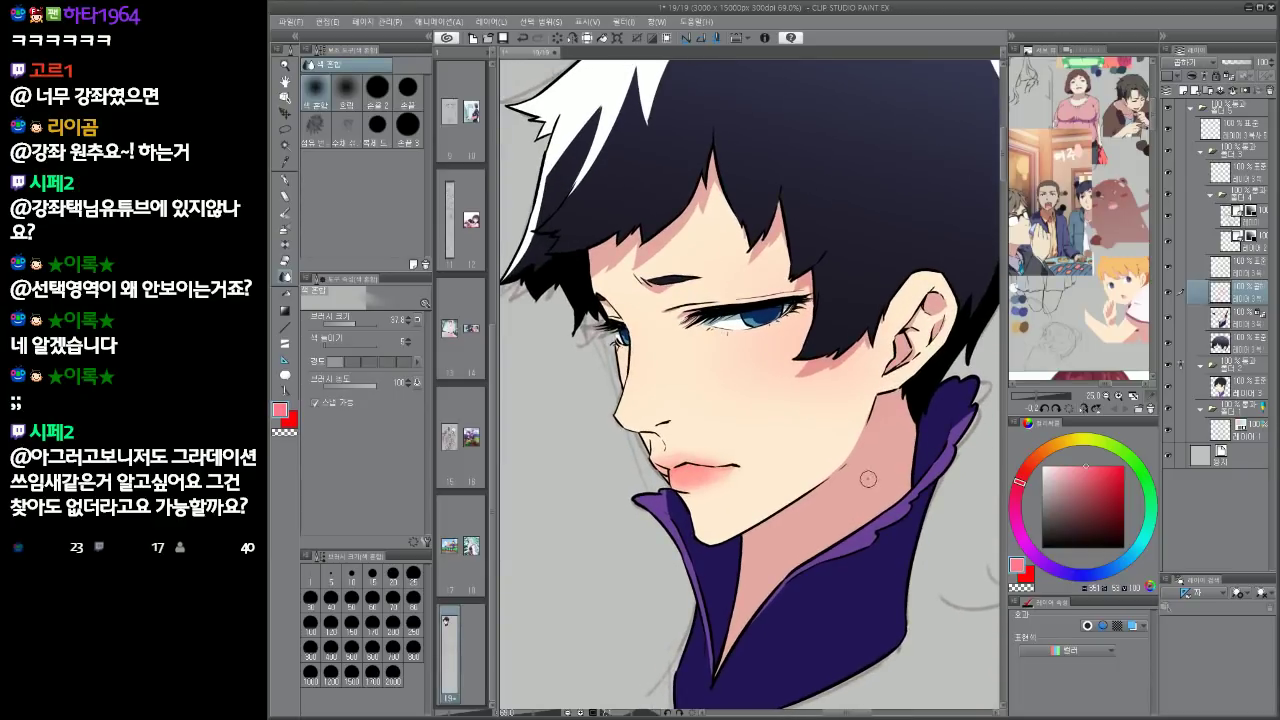
Reselect the skin area, activate the normal layer above the multiply layer and set up a fine white G-pen
key("ctrl+d")
key("w")
left_click_drag(805, 538, 813, 518)
left_click(767, 444)
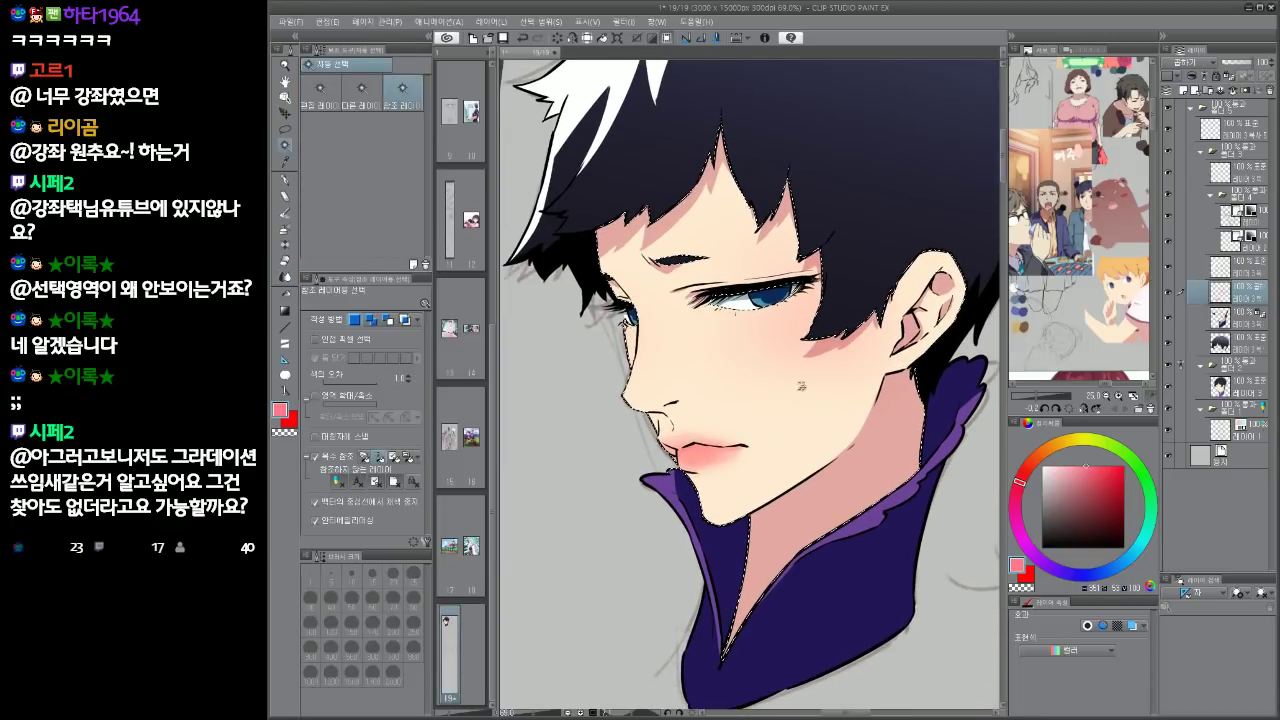
key("p")
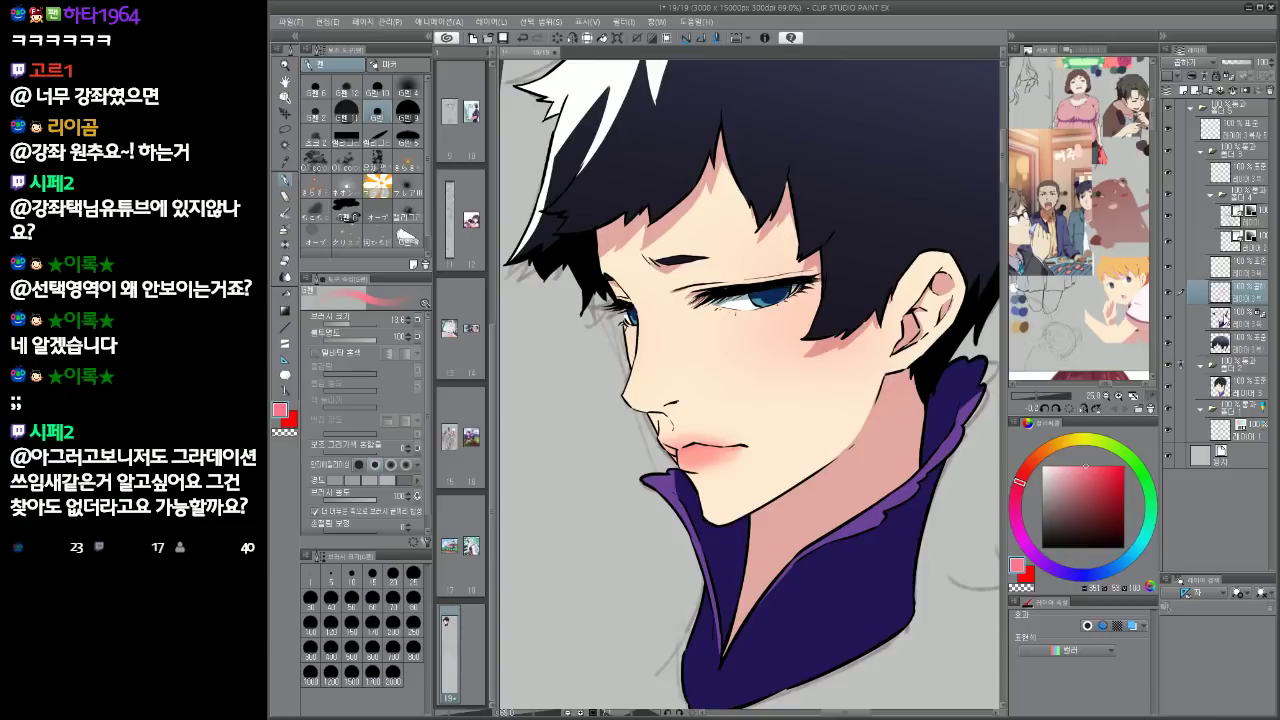
left_click(1242, 267)
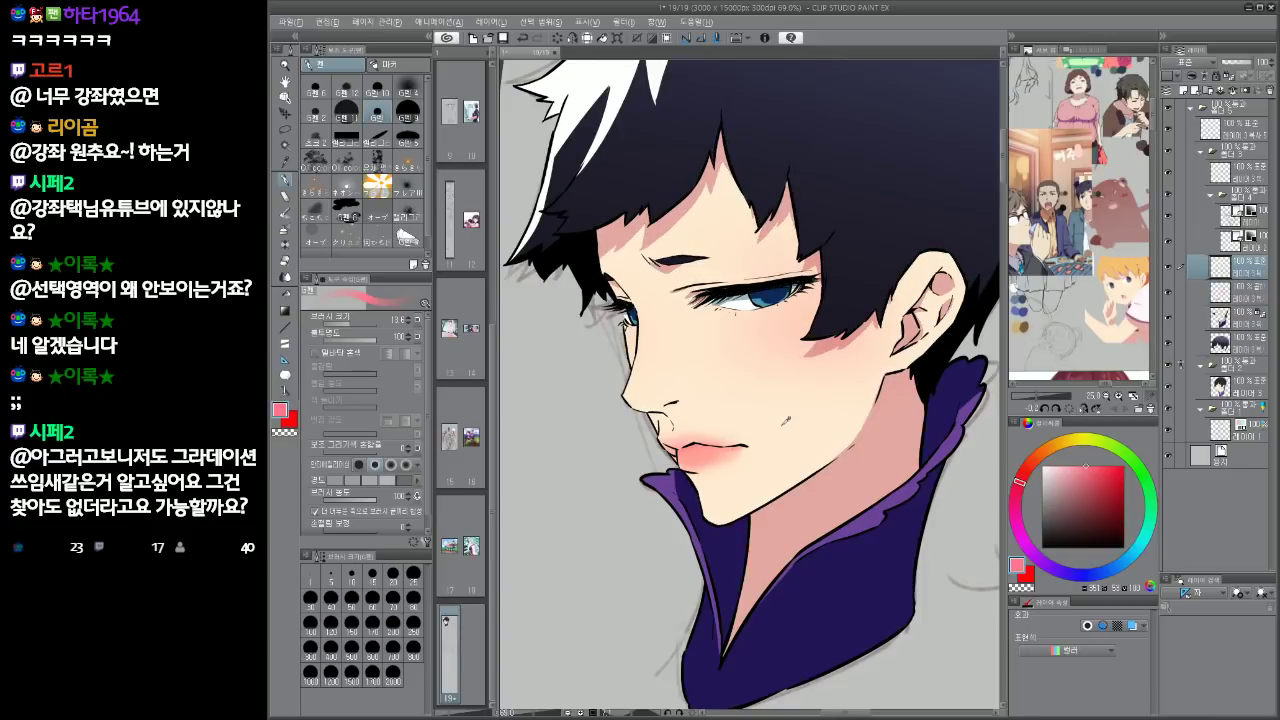
left_click(785, 421, "alt")
left_click(379, 88)
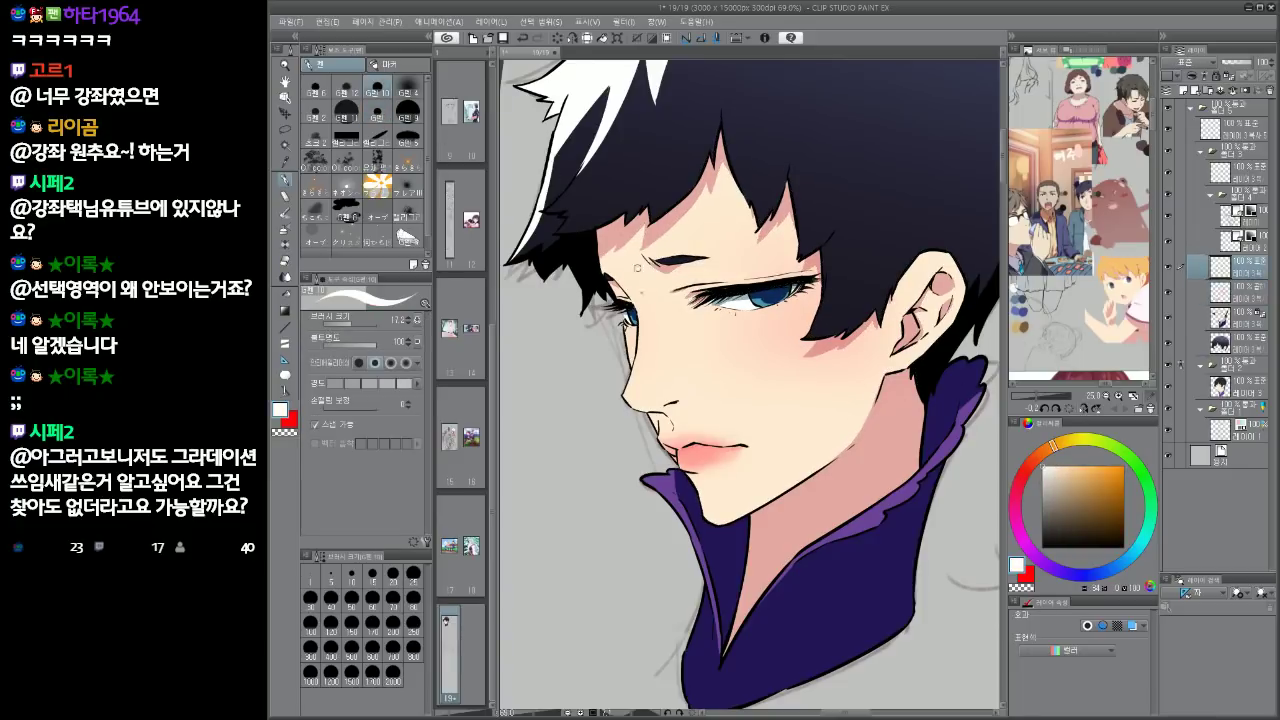
Draw thin white highlights along the nose bridge and the front contour below the nose
left_click_drag(626, 334, 631, 332)
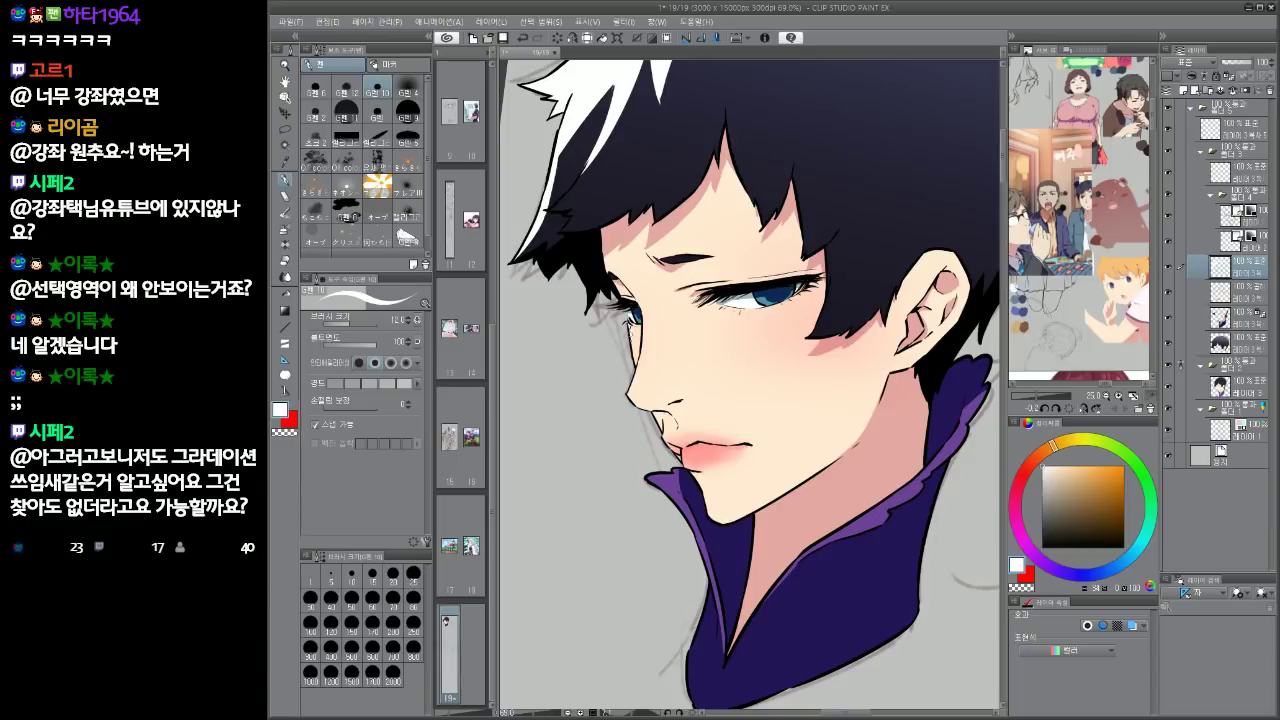
scroll(635, 335, "up", 3)
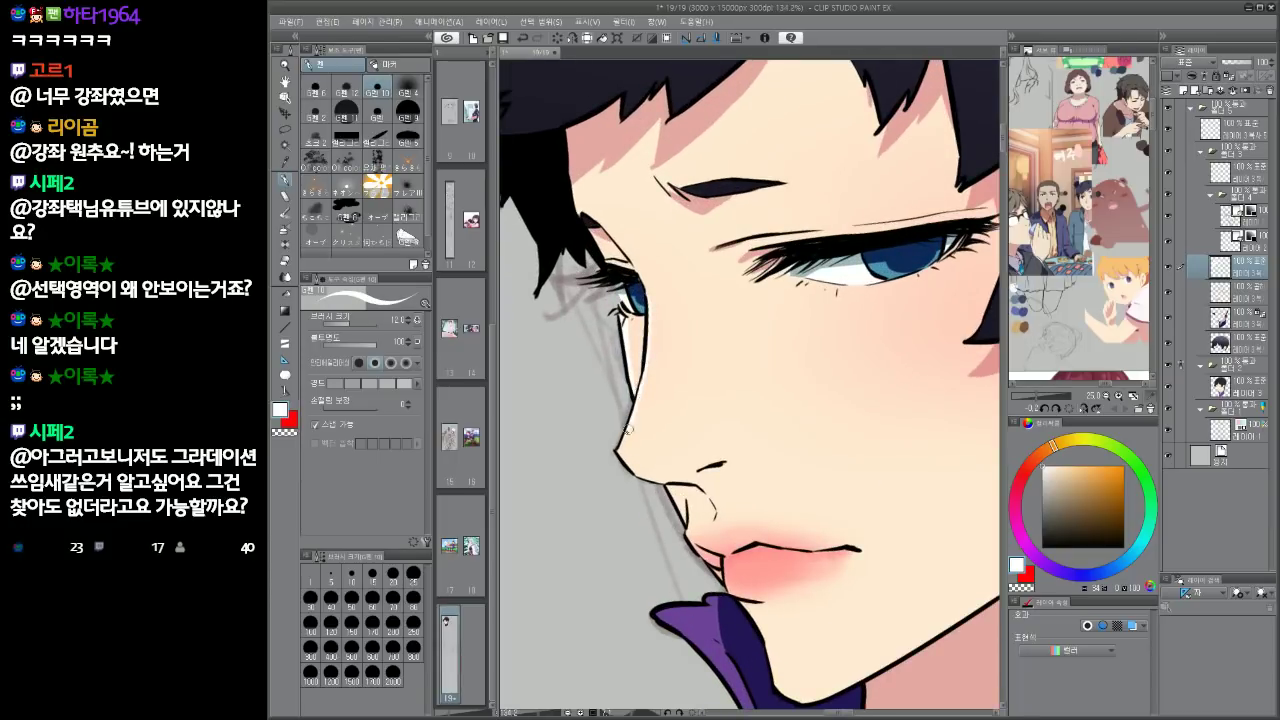
left_click_drag(842, 445, 828, 402)
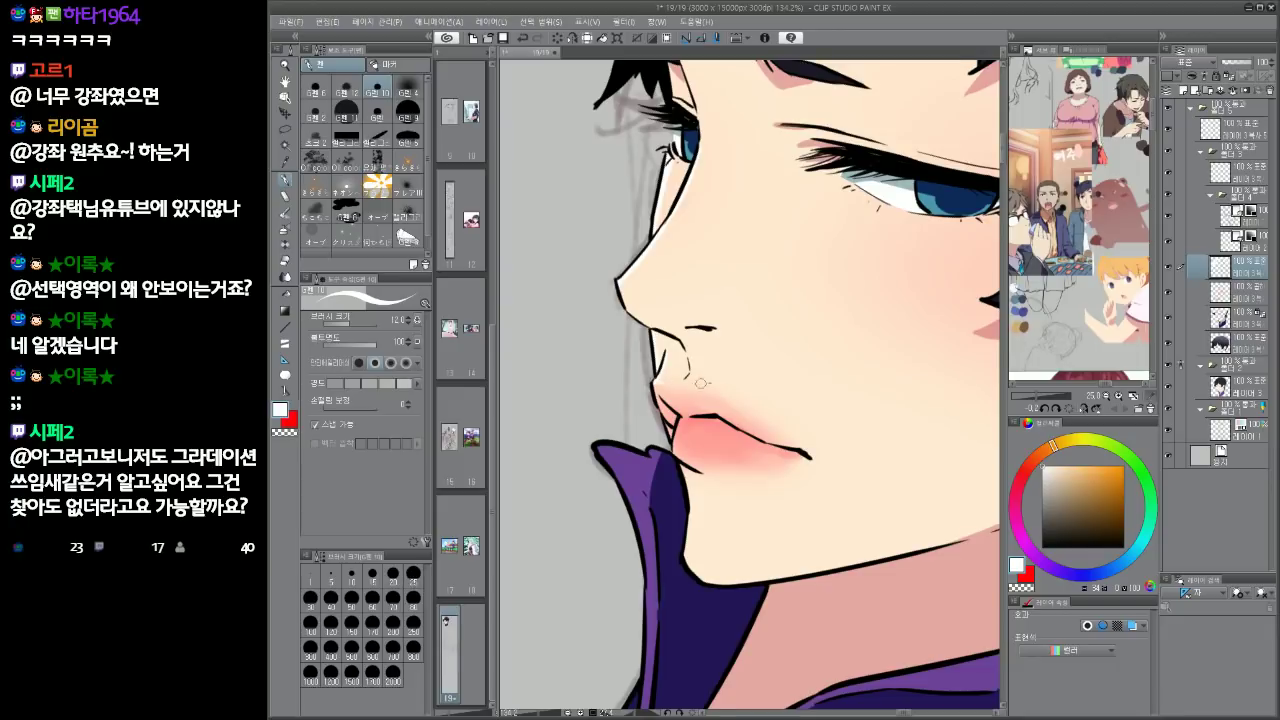
mouse_move(820, 403)
left_mouse_down()
mouse_move(805, 471)
mouse_move(772, 478)
left_mouse_up()
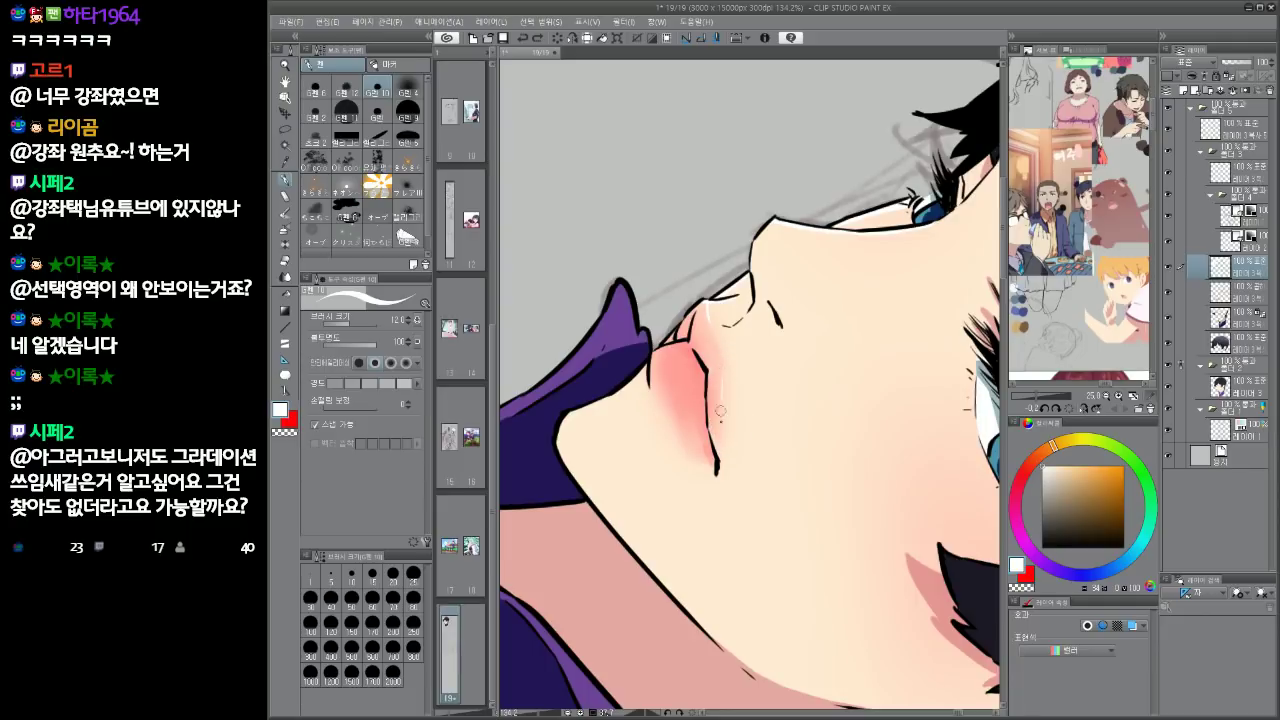
Add fine white highlight strokes along the upper edge of the upper lip
left_click_drag(724, 408, 722, 431)
double_click(793, 485)
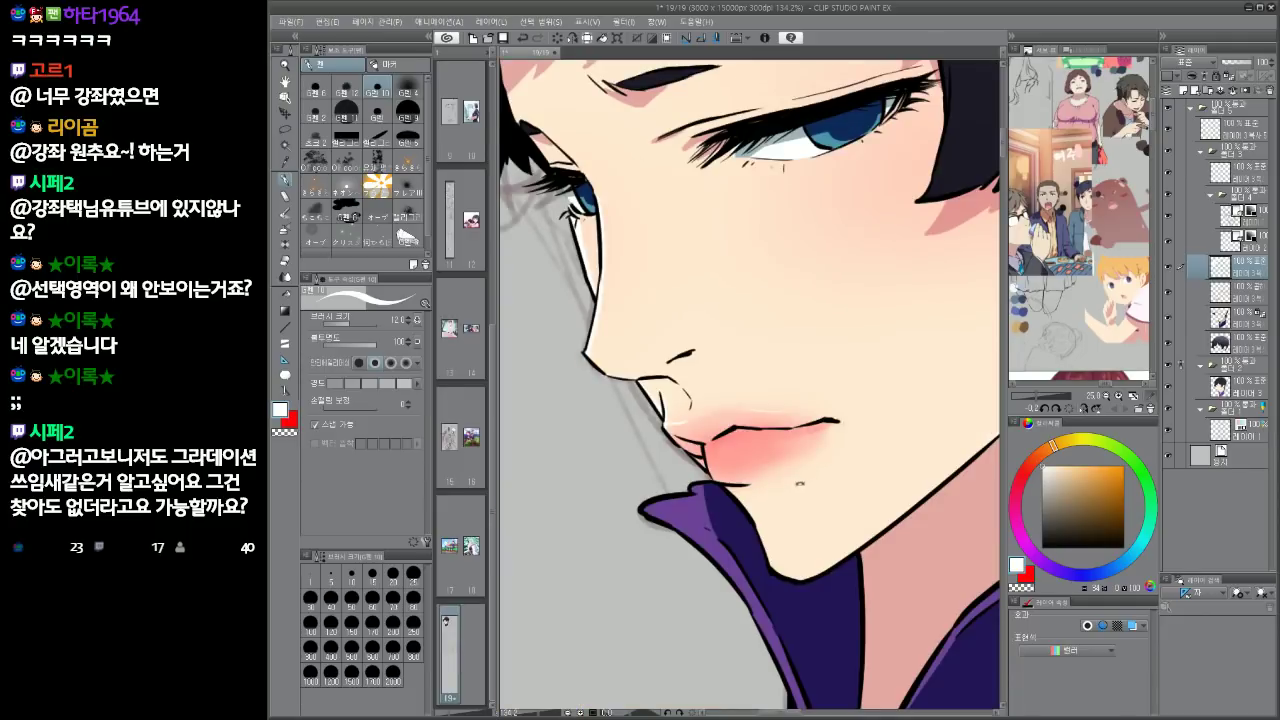
left_click_drag(854, 475, 840, 471)
scroll(815, 444, "up", 4)
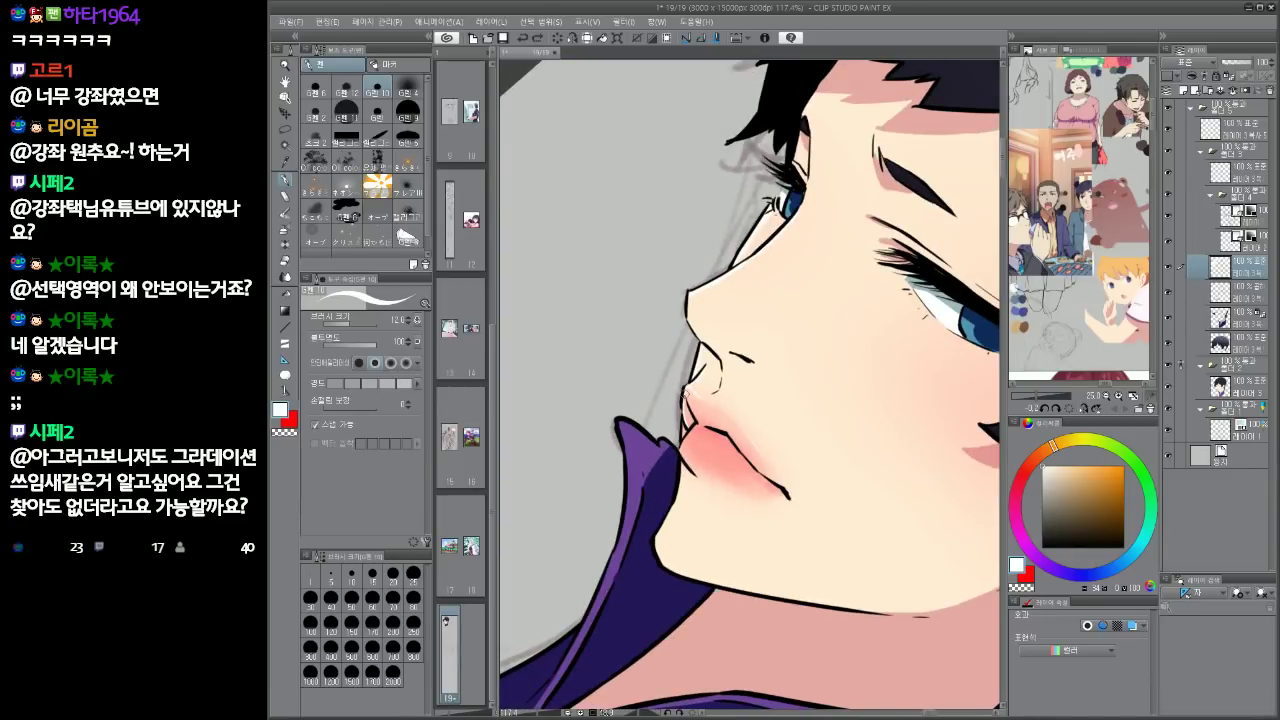
Dab small white gloss highlights along the lower lip
left_click_drag(684, 404, 804, 400)
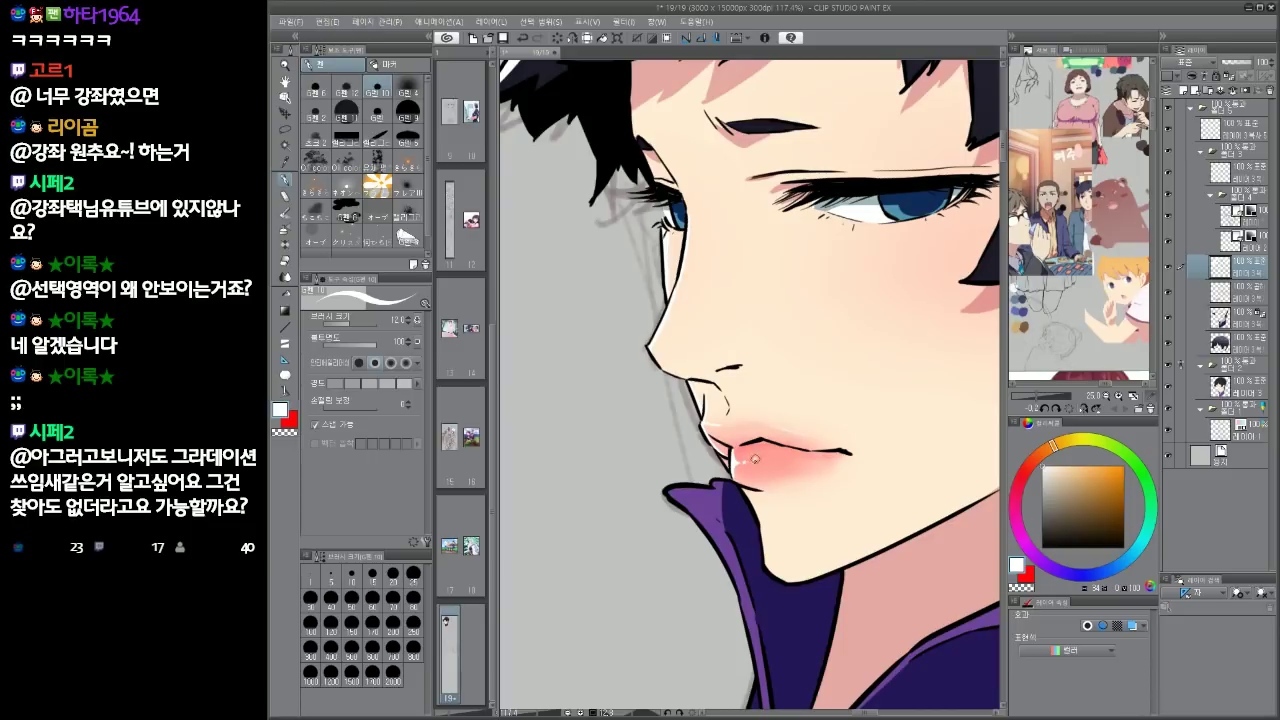
left_click_drag(860, 461, 880, 405)
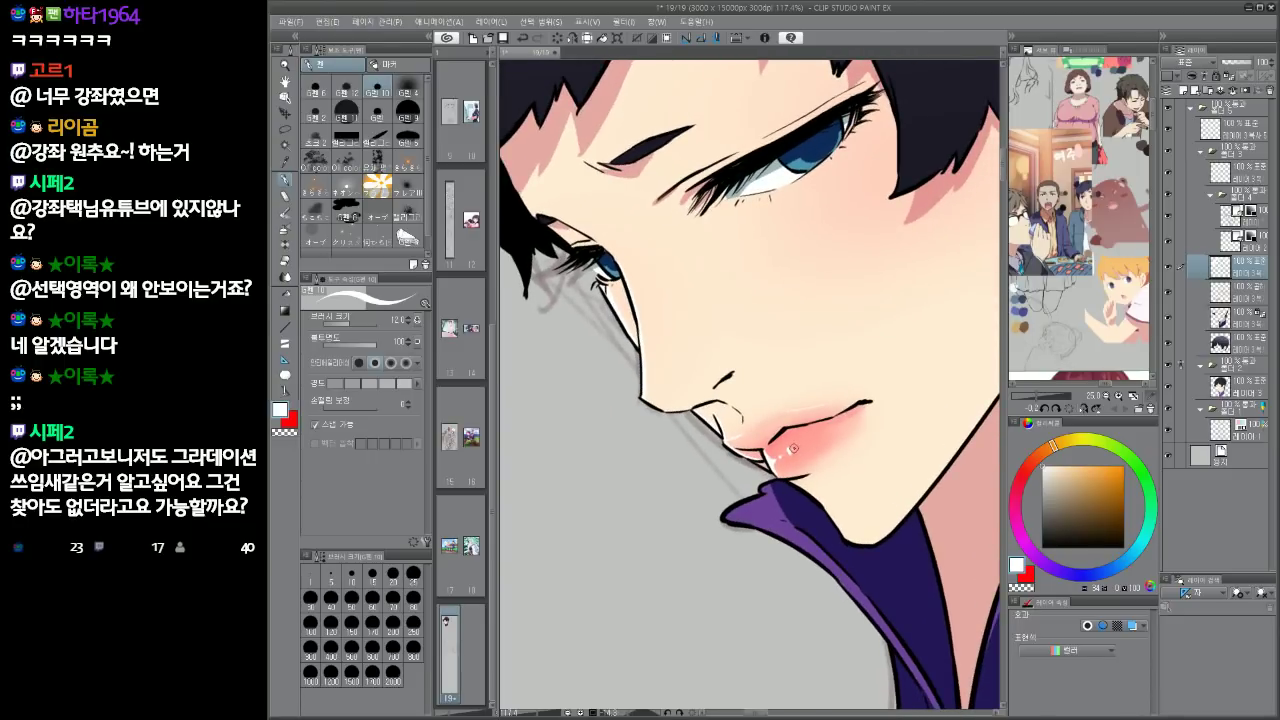
left_click_drag(803, 441, 820, 434)
left_click_drag(892, 407, 777, 463)
left_click_drag(777, 463, 844, 440)
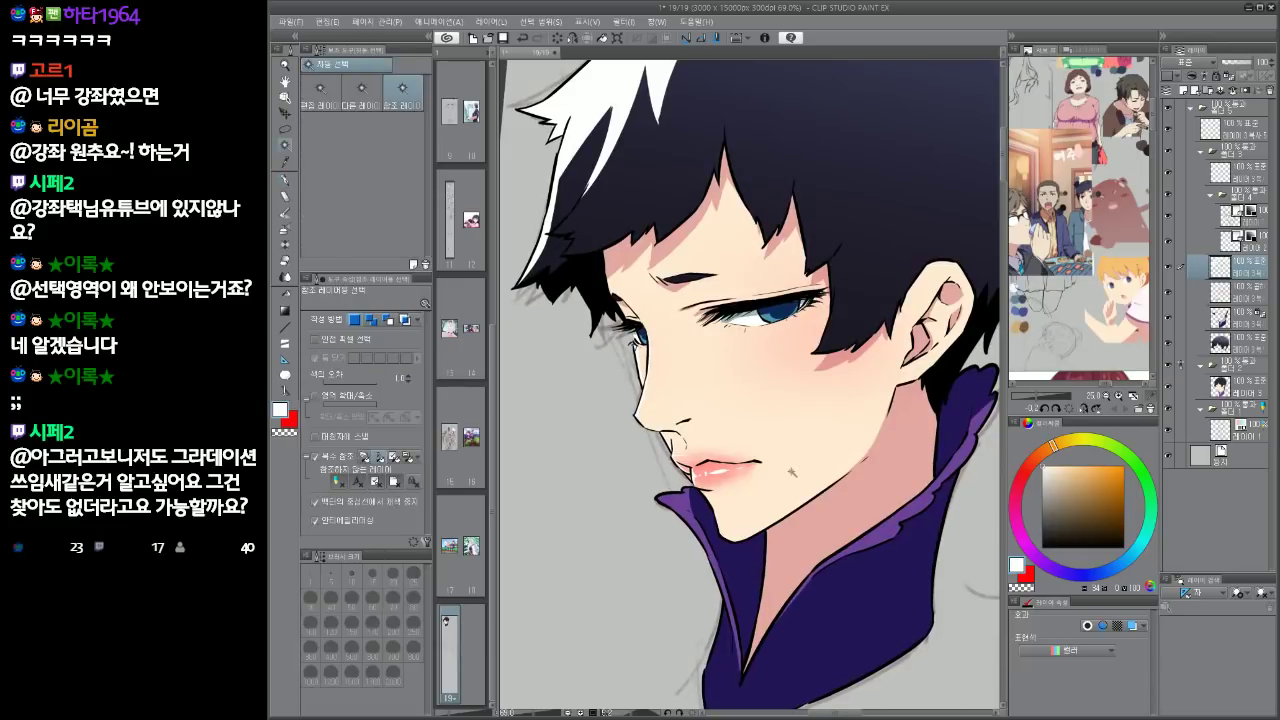
Activate the base gradient layer, sample the neck's shadow pink and softly shade around the near eye
left_click(1247, 344)
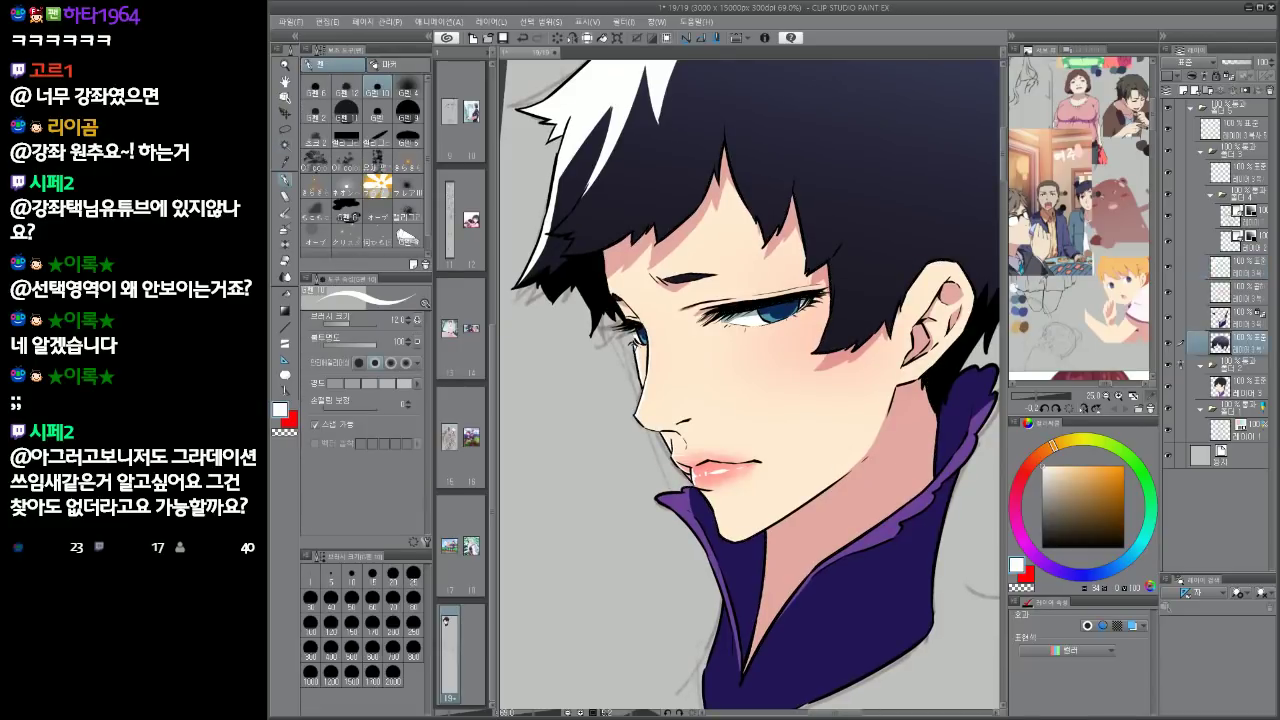
left_click(846, 466, "alt")
left_click(407, 137)
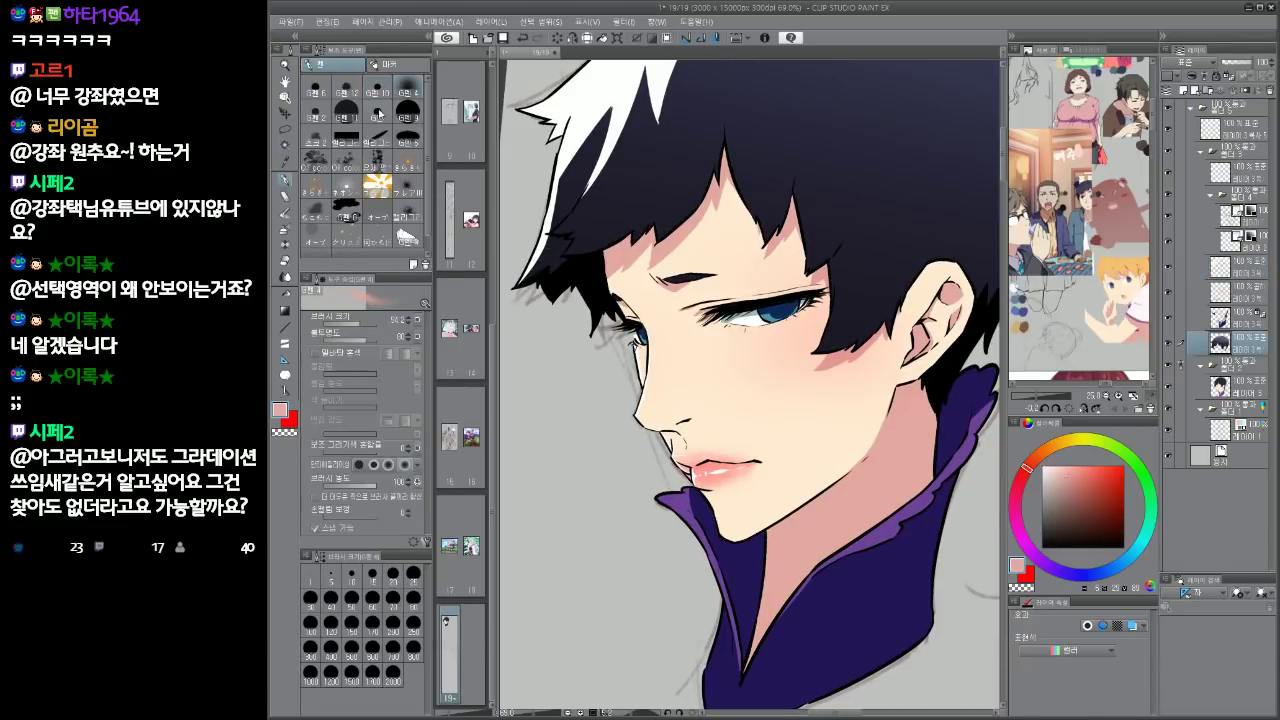
key("bracketleft")
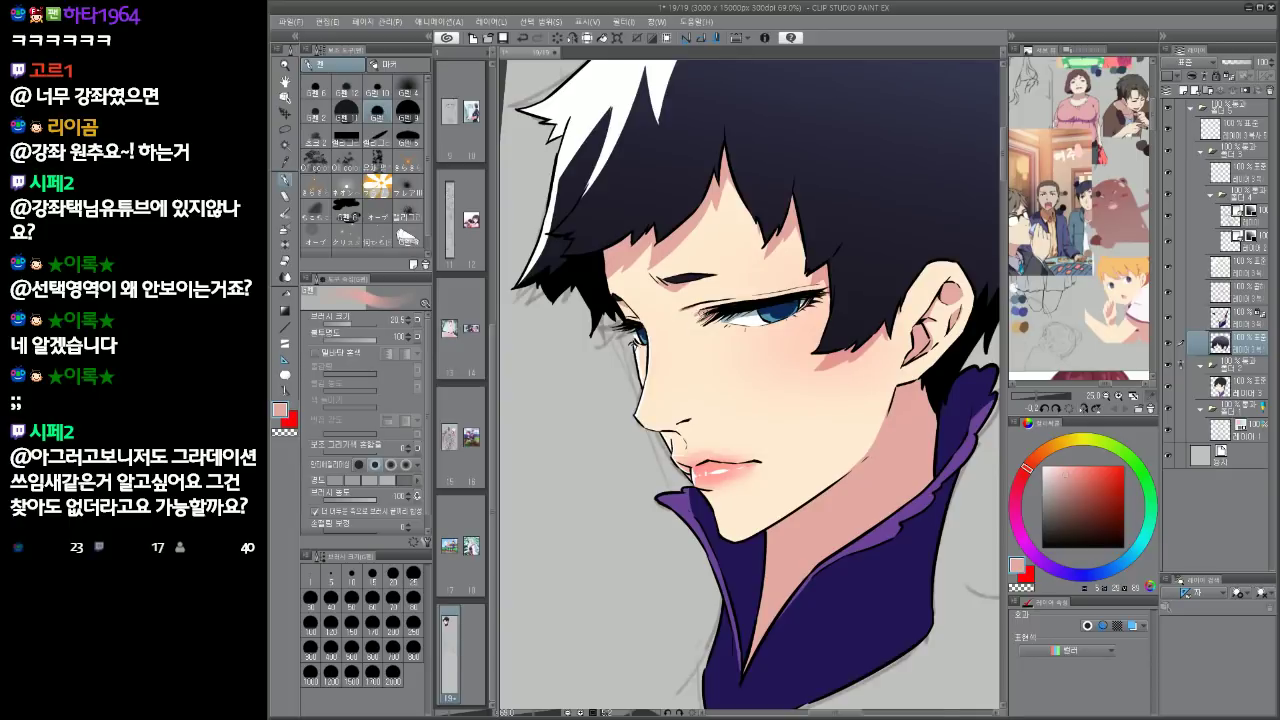
key("bracketleft")
left_click_drag(786, 278, 776, 276)
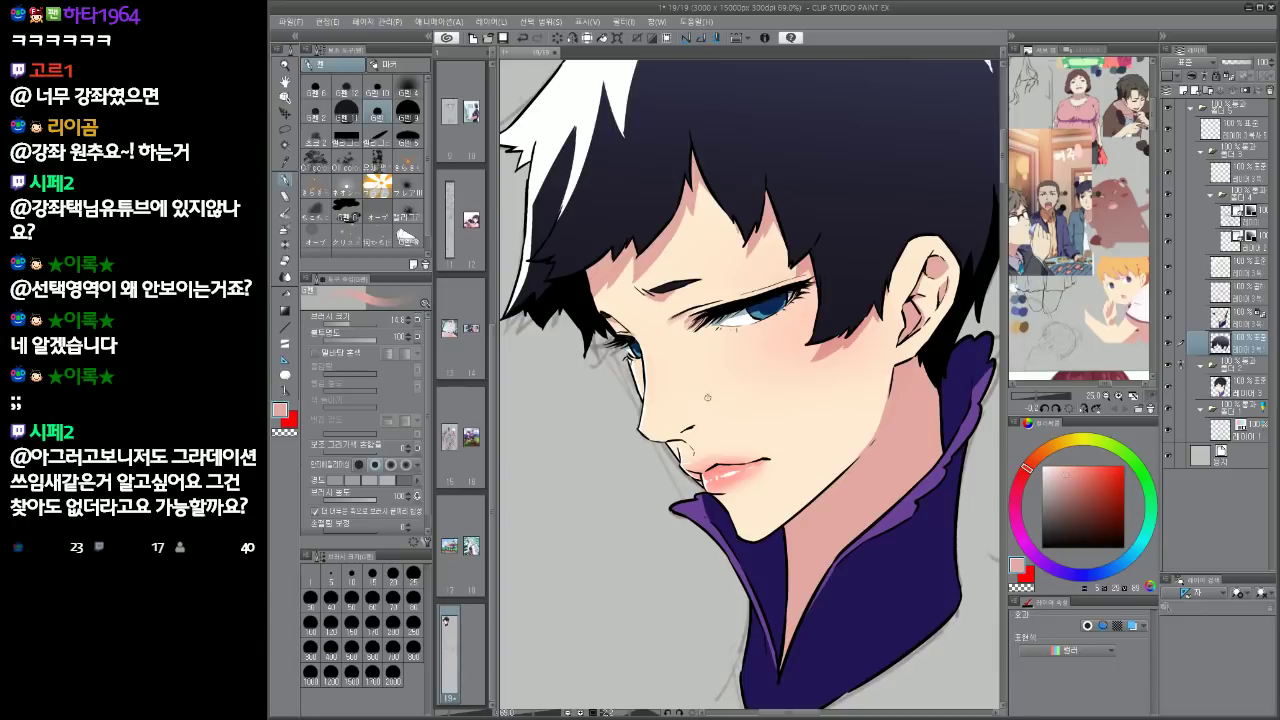
Softly shade the skin around the nostril and mouth with the sampled pink, adjusting the brush size between areas
key("e")
key("p")
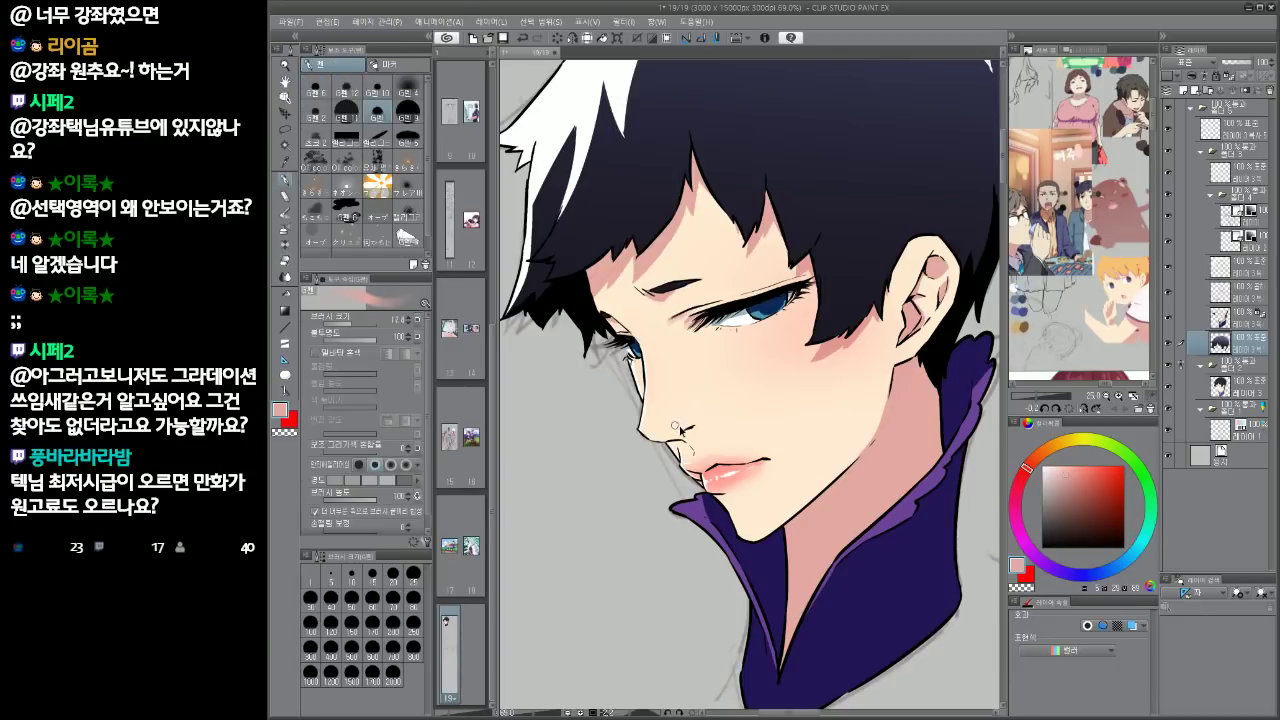
key("bracketleft")
key("bracketleft")
key("bracketleft")
key("bracketright")
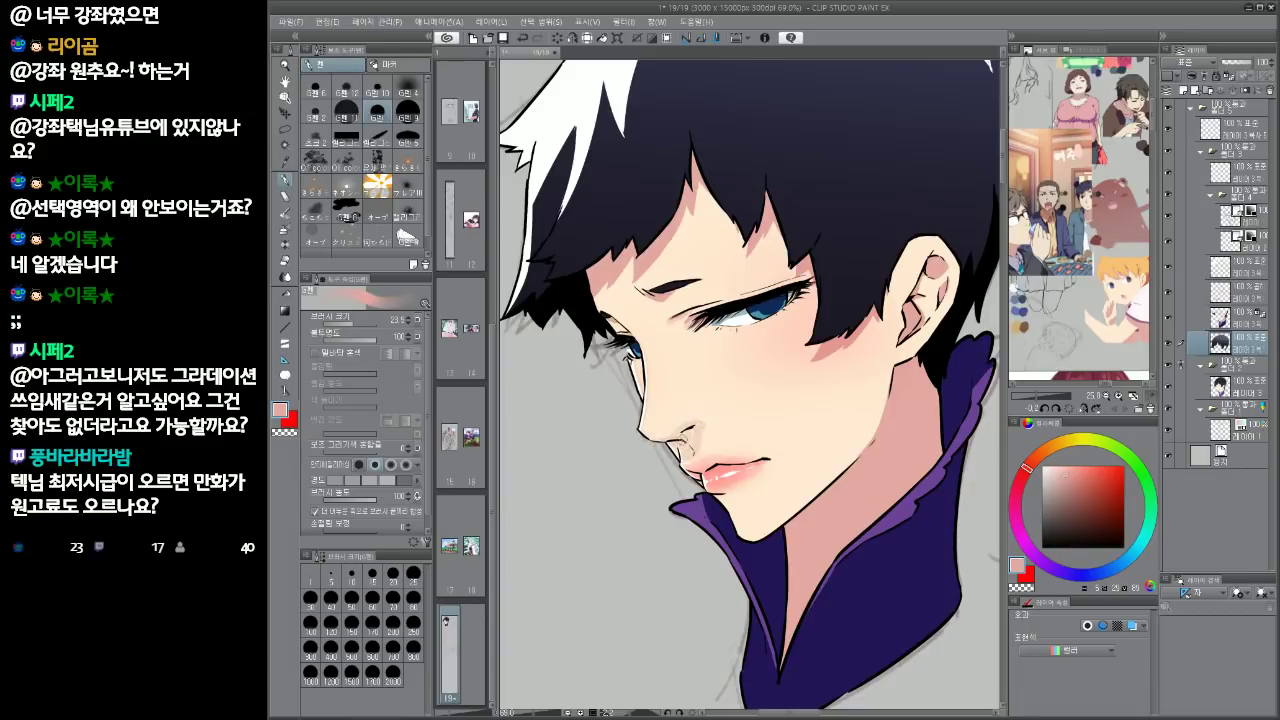
Erase the excess soft pink shading around the lips to clean up its edge
left_click_drag(790, 396, 762, 427)
key("e")
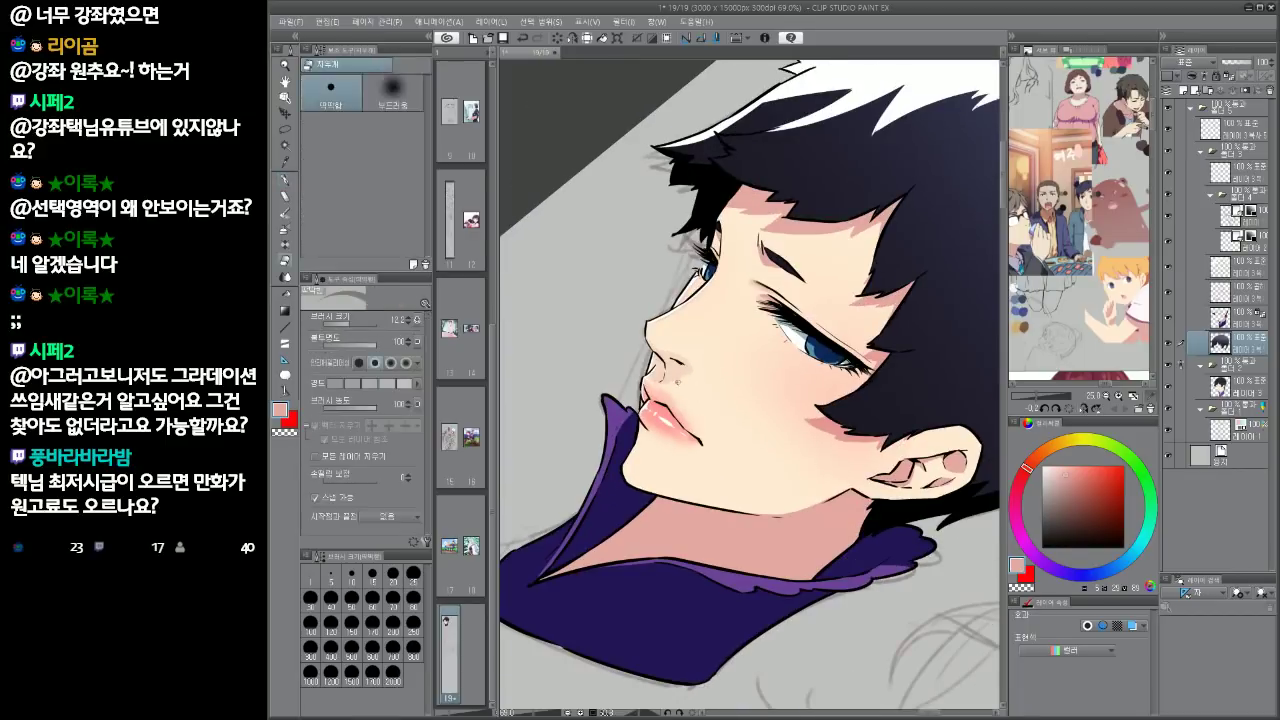
key("bracketright")
left_click_drag(797, 383, 791, 346)
key("p")
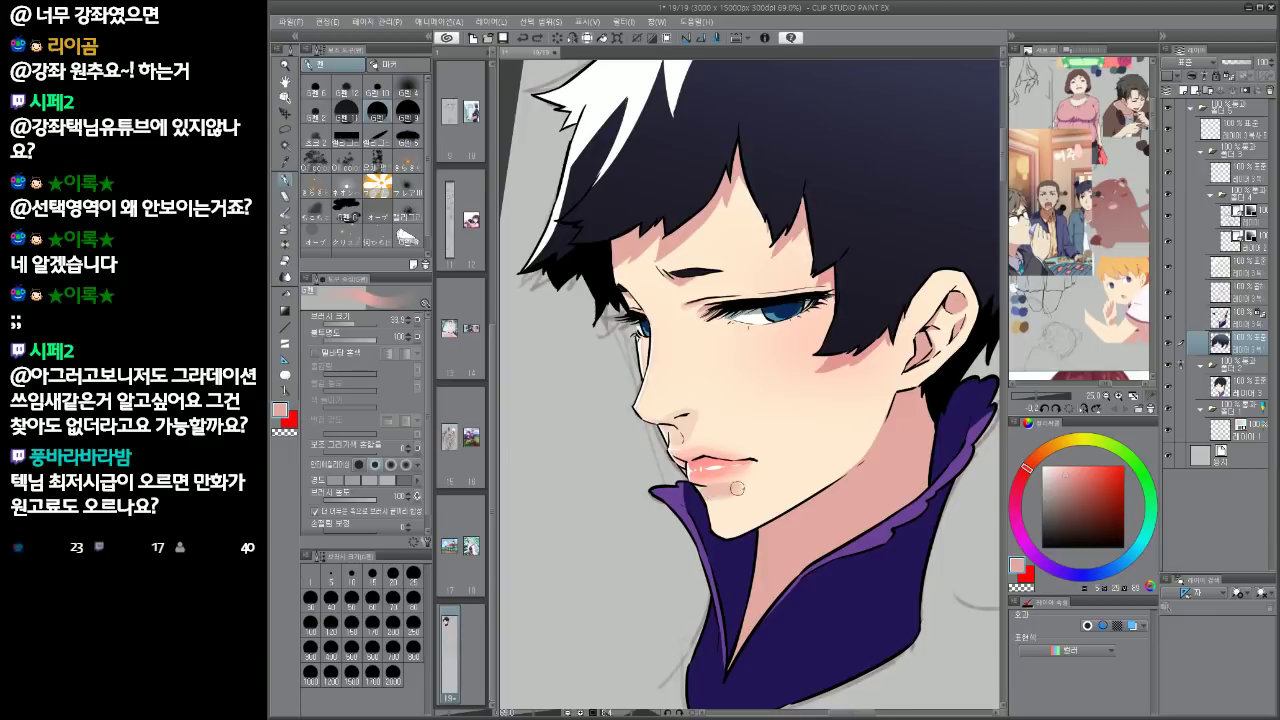
Soften the shading beneath the lower lip and extend the pale pink tone along the chin with a larger brush
key("j")
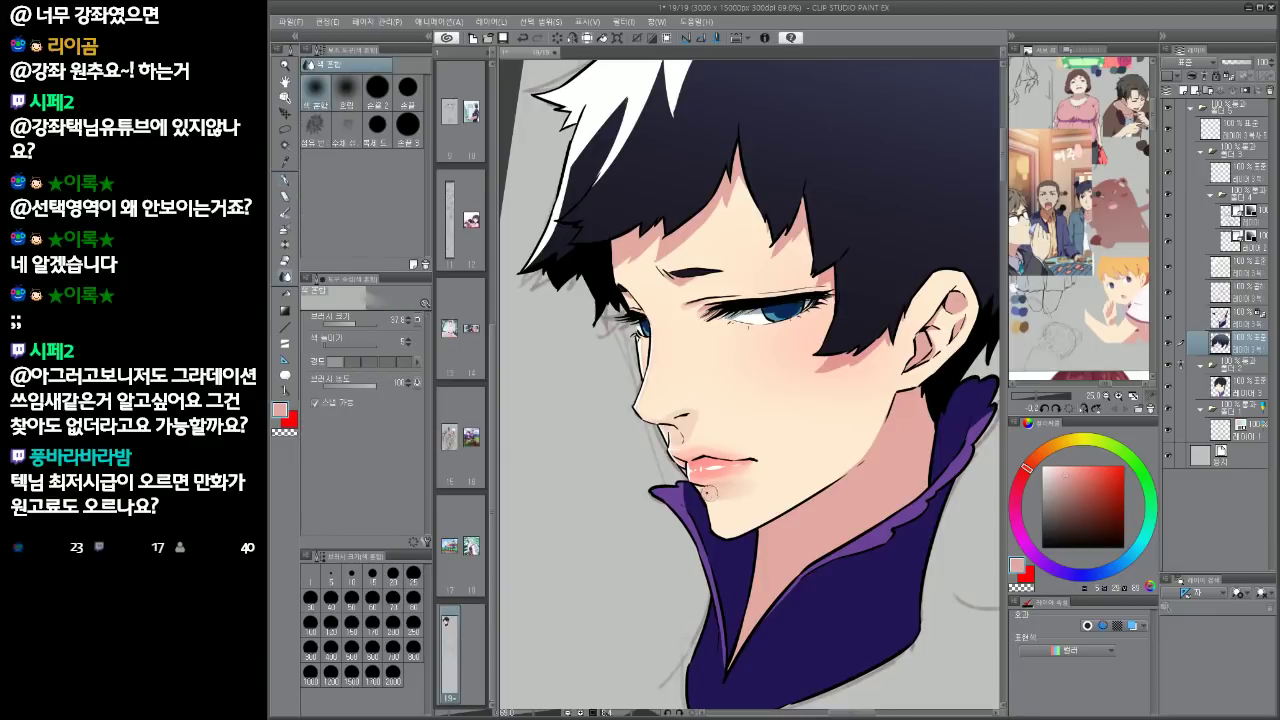
key("p")
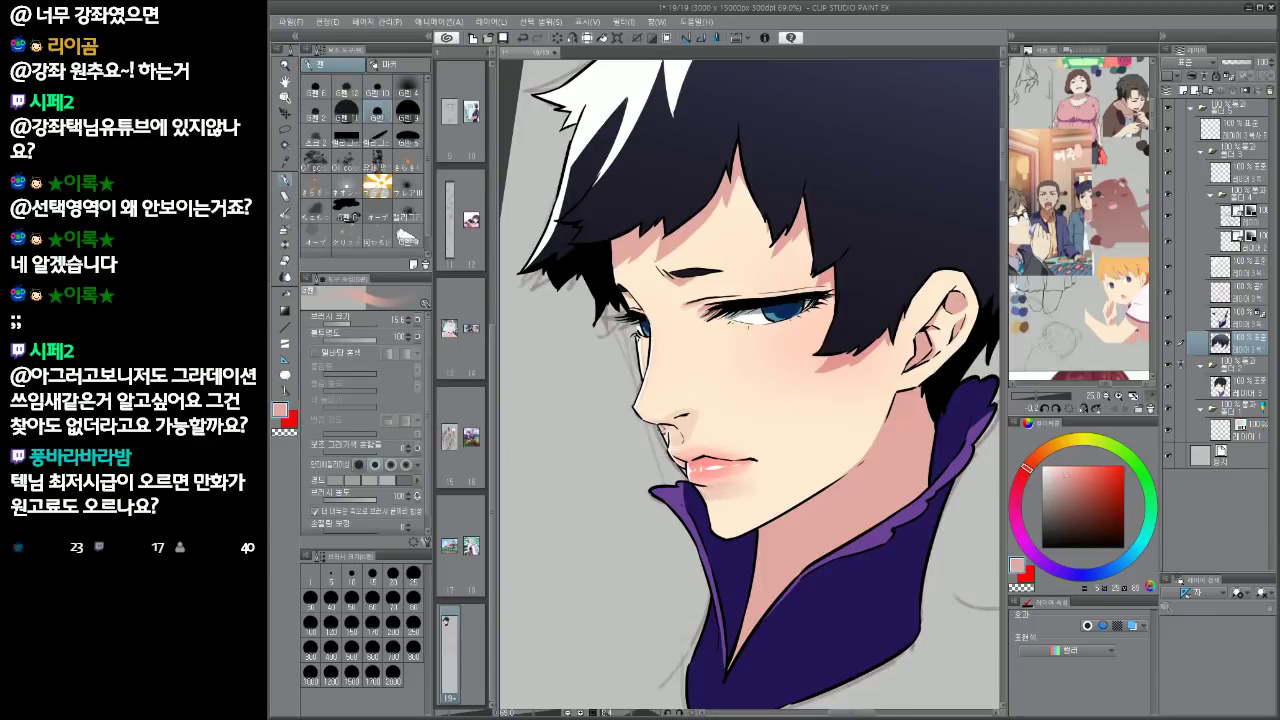
key("]")
key("bracketright")
key("bracketright")
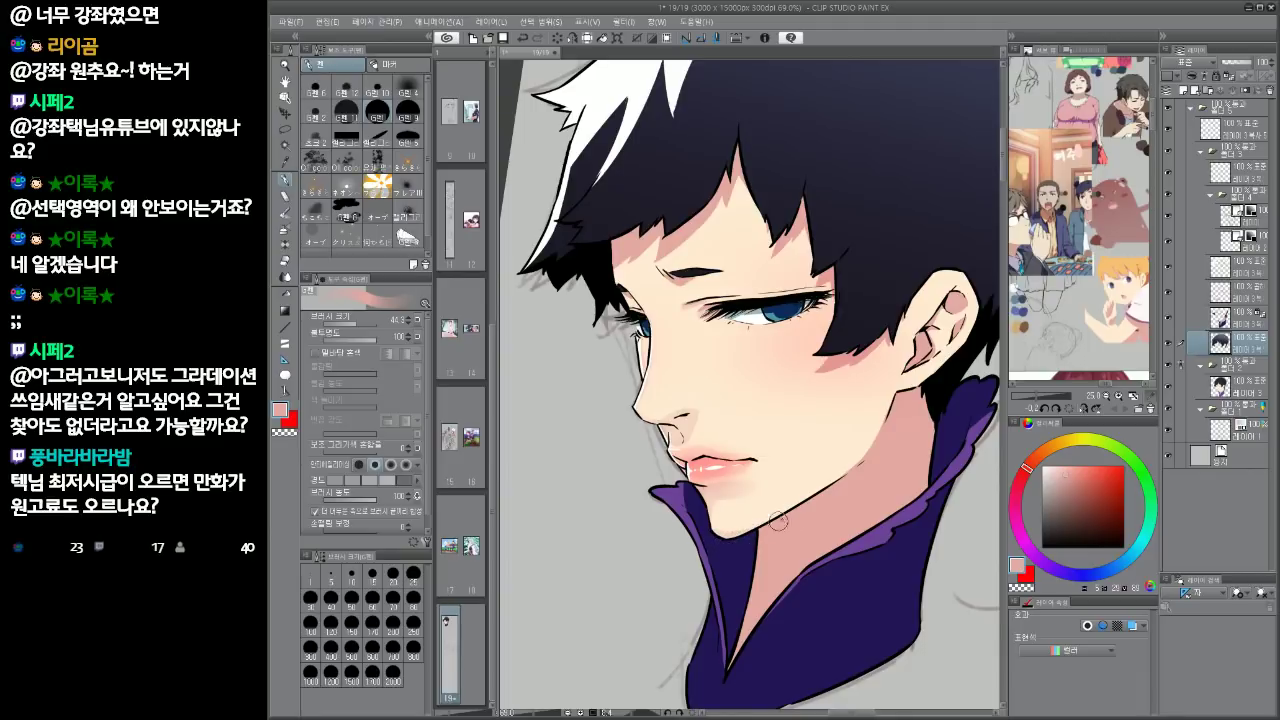
scroll(862, 461, "down", 3)
scroll(865, 457, "up", 2)
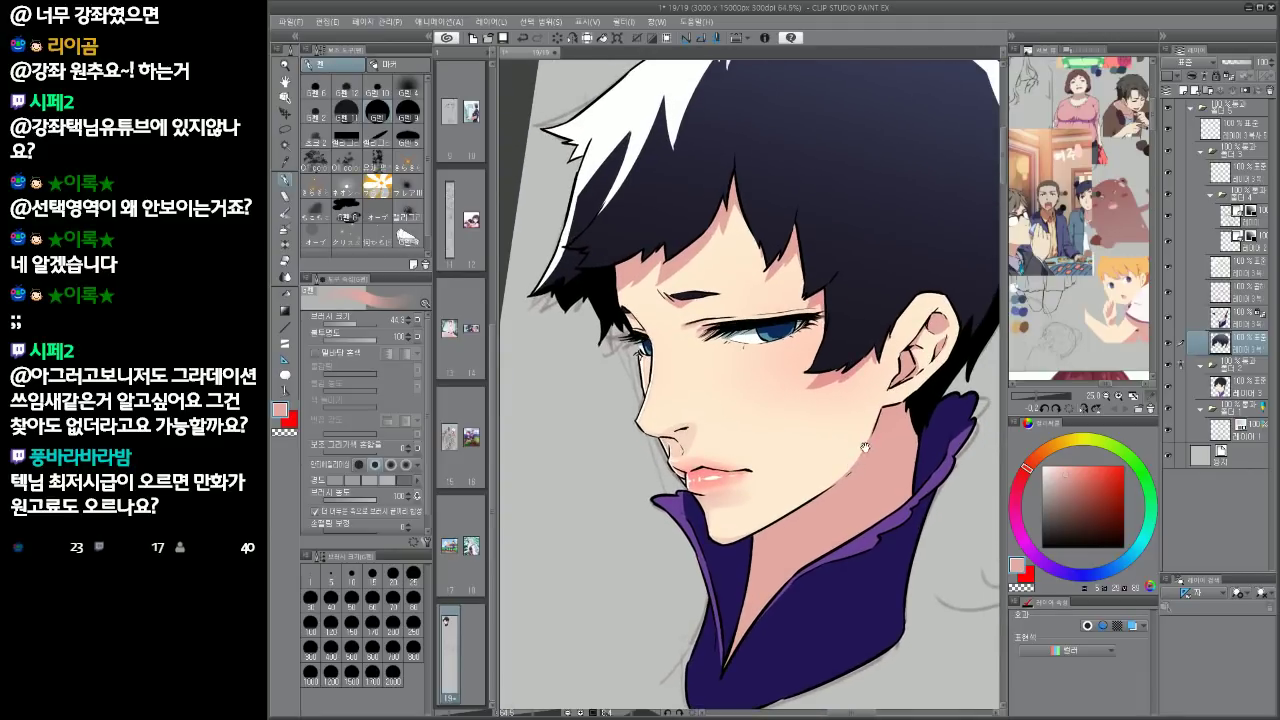
key("minus")
left_click_drag(922, 300, 917, 333)
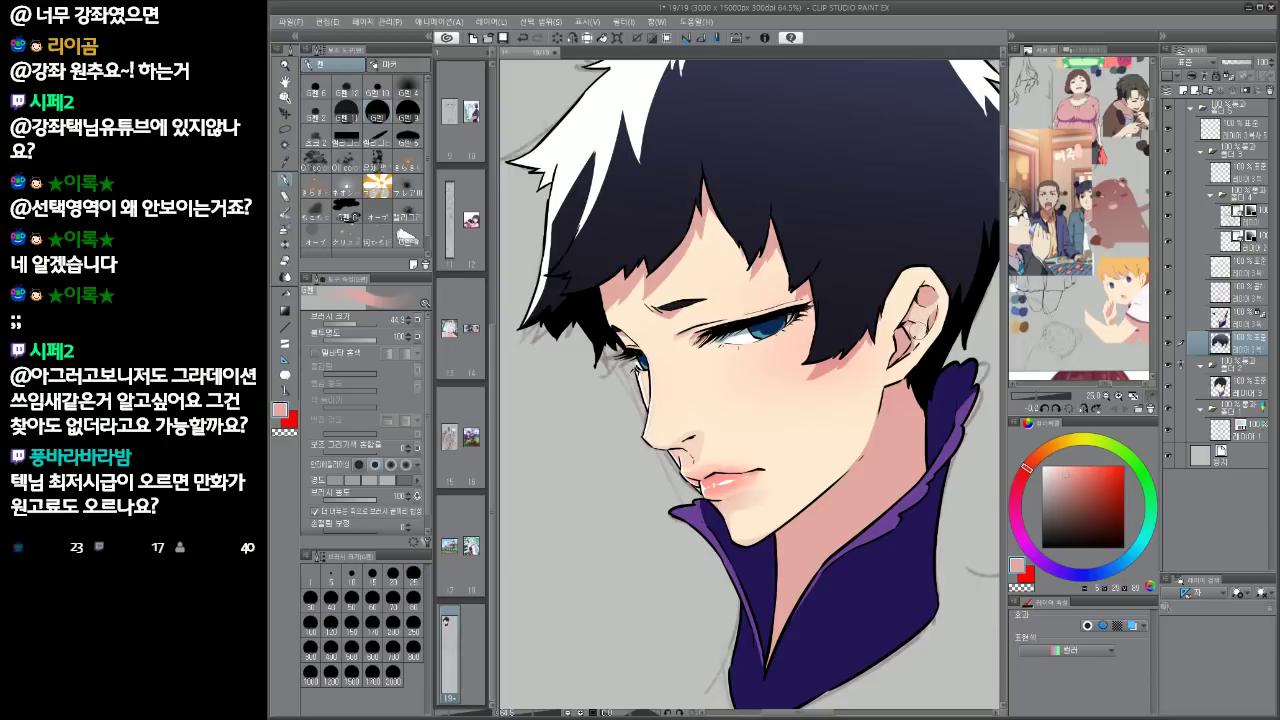
scroll(823, 452, "down", 4)
scroll(812, 465, "up", 3)
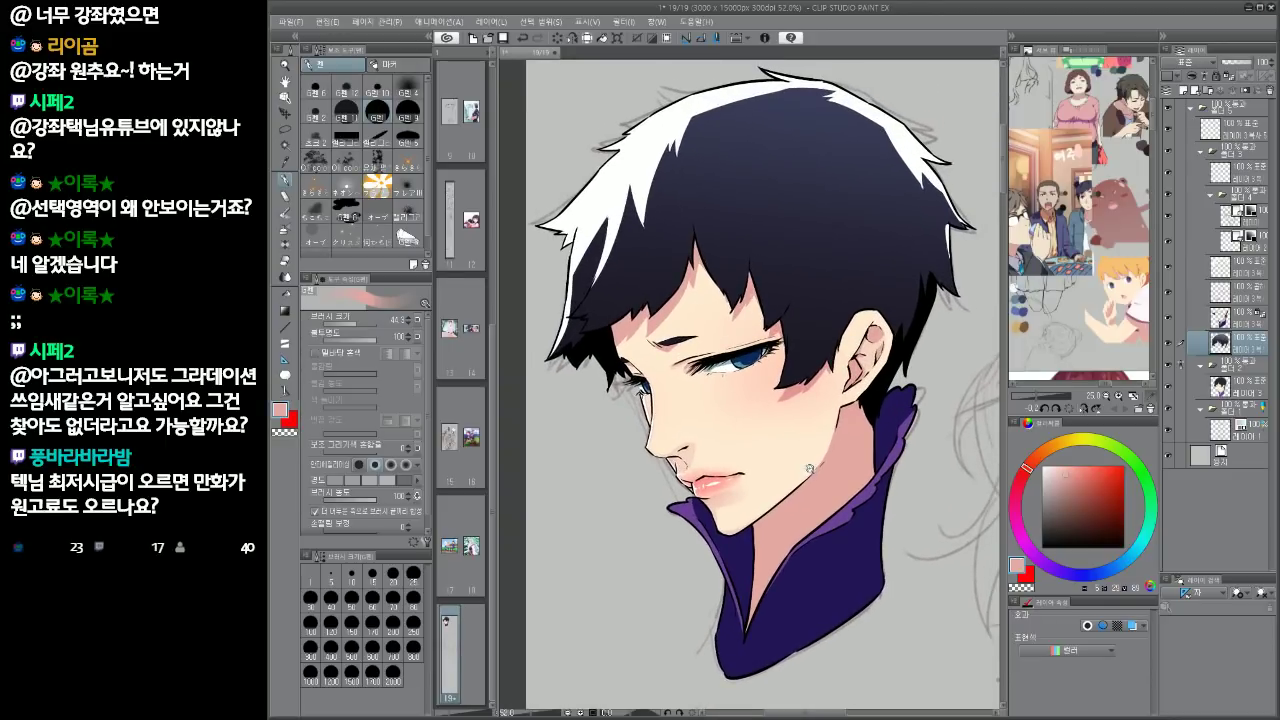
left_click(1242, 180)
left_click_drag(1050, 474, 1013, 446)
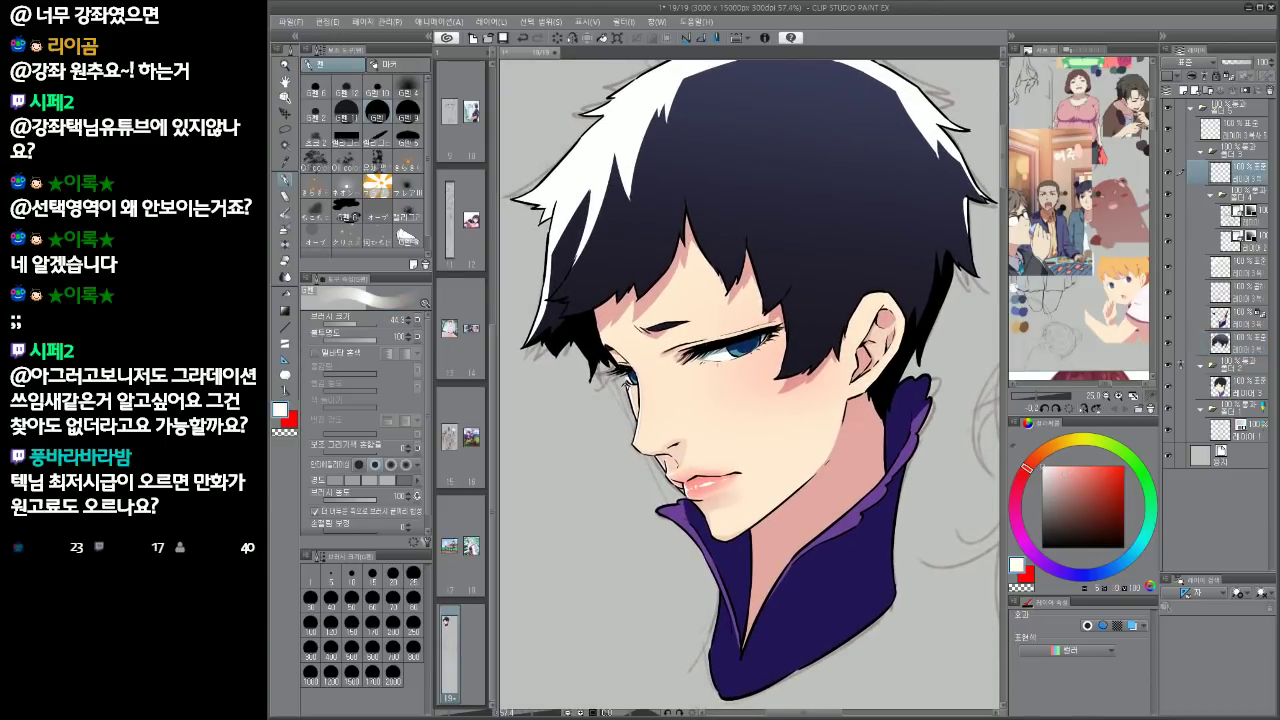
left_click(376, 92)
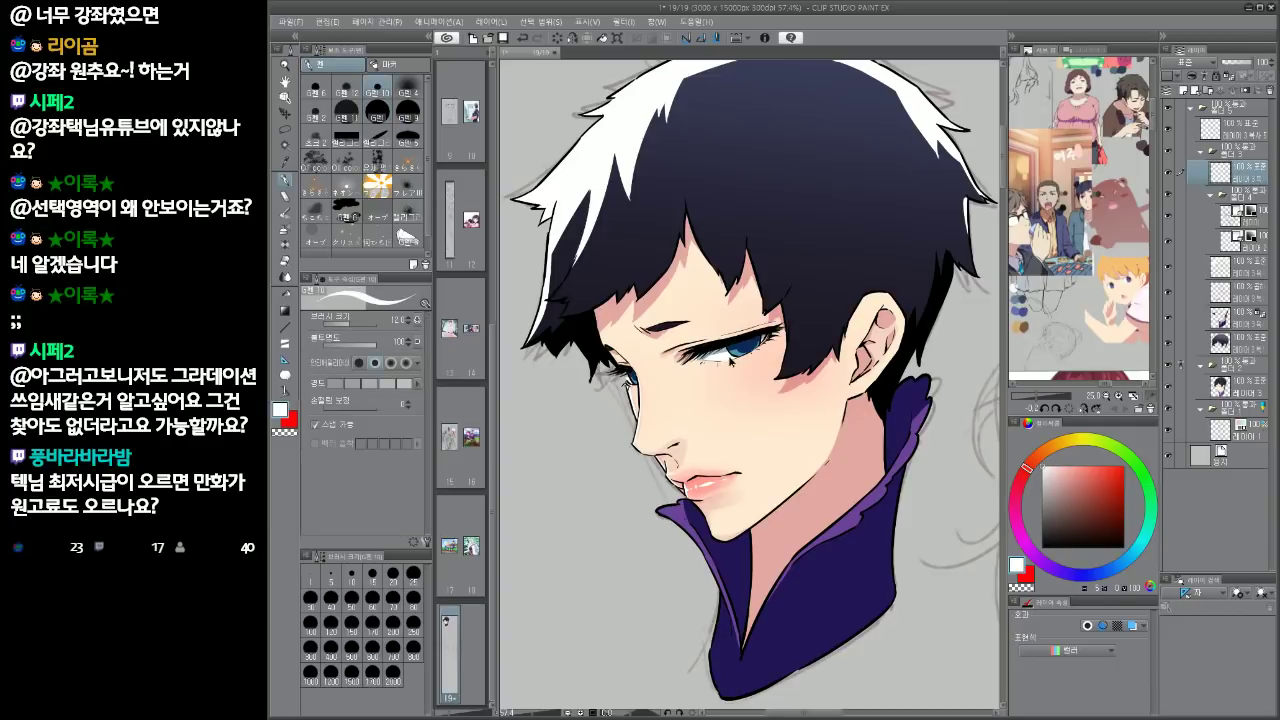
key("]")
key("]")
left_click(729, 349)
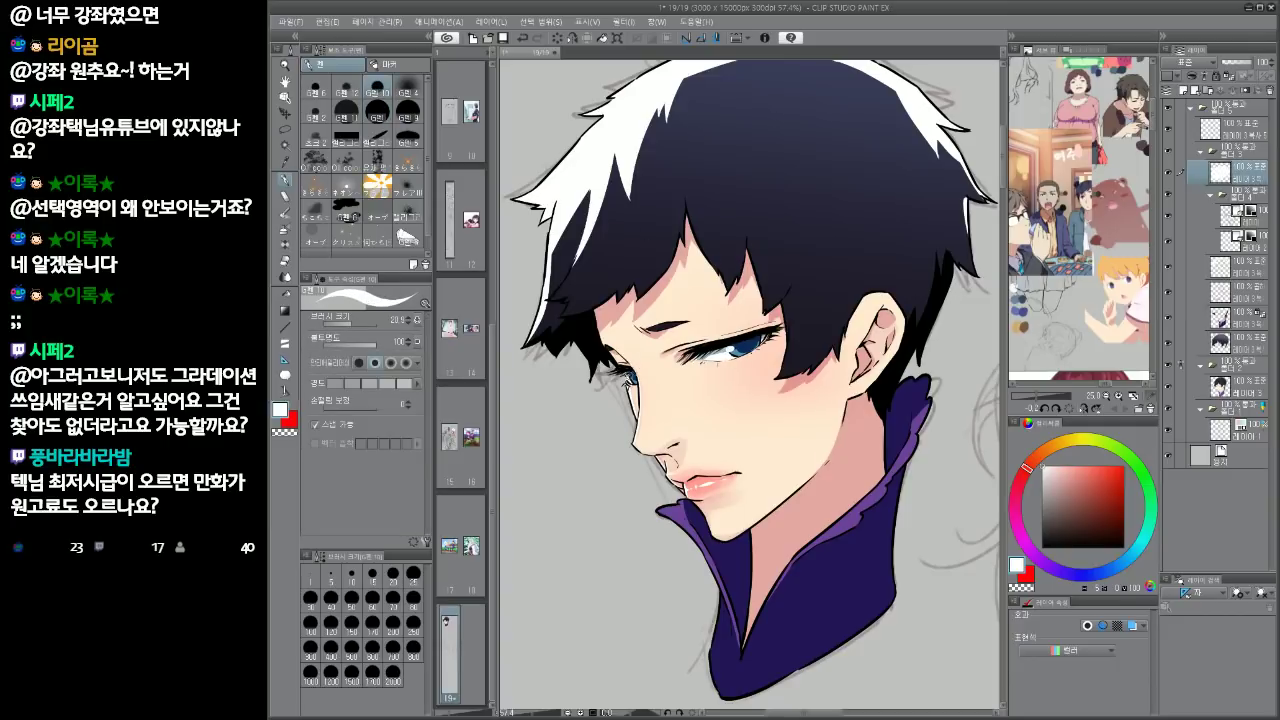
left_click_drag(806, 378, 808, 414)
key("ctrl+z")
key("ctrl+z")
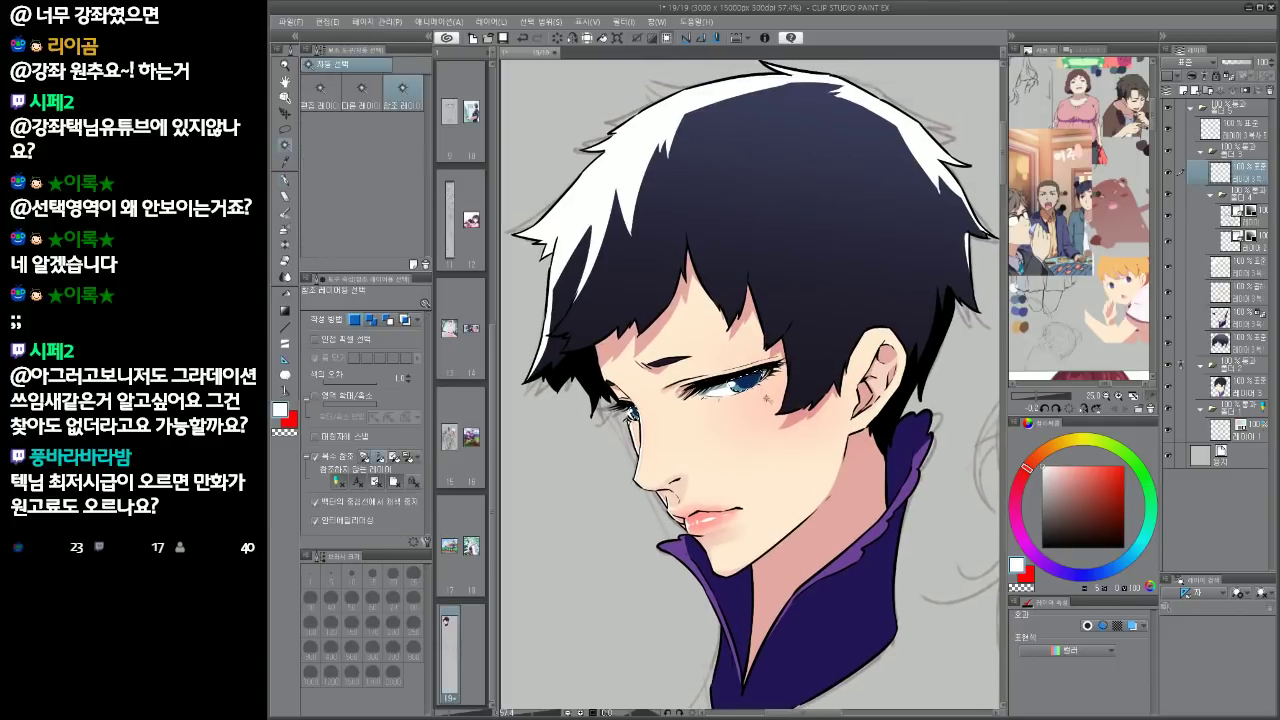
left_click(1222, 341)
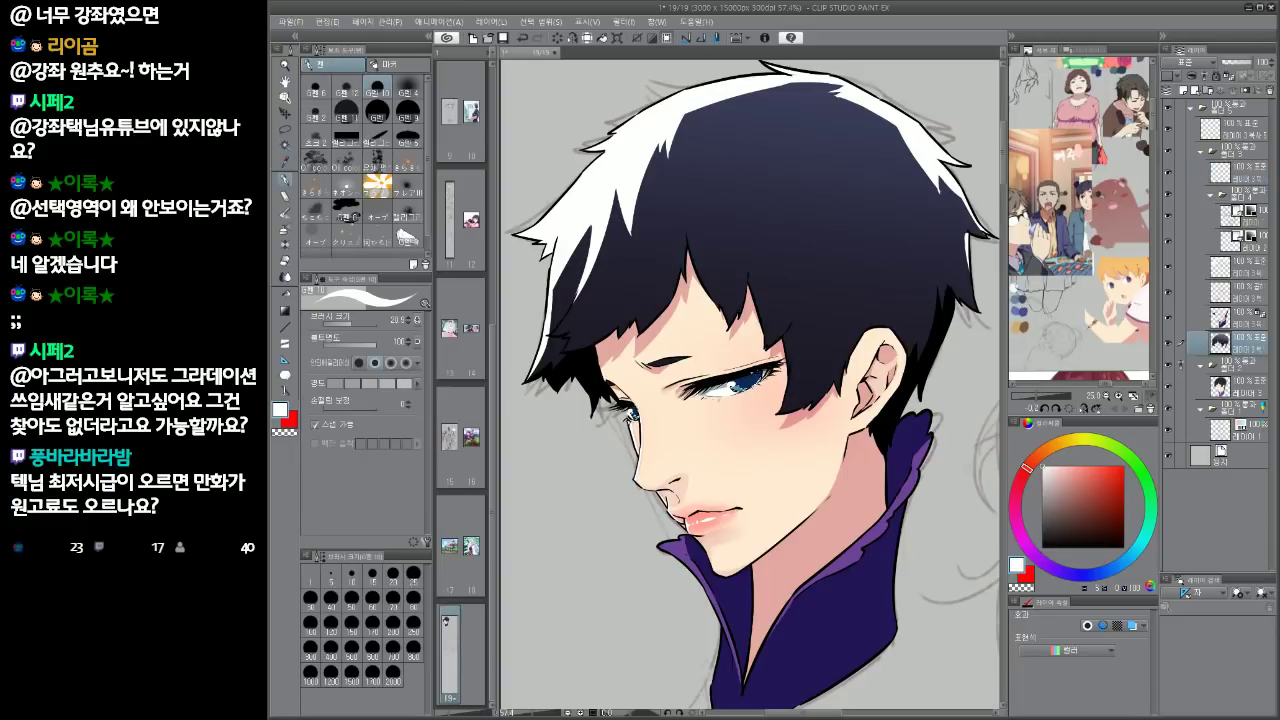
left_click(766, 376, "alt")
left_click(1081, 480)
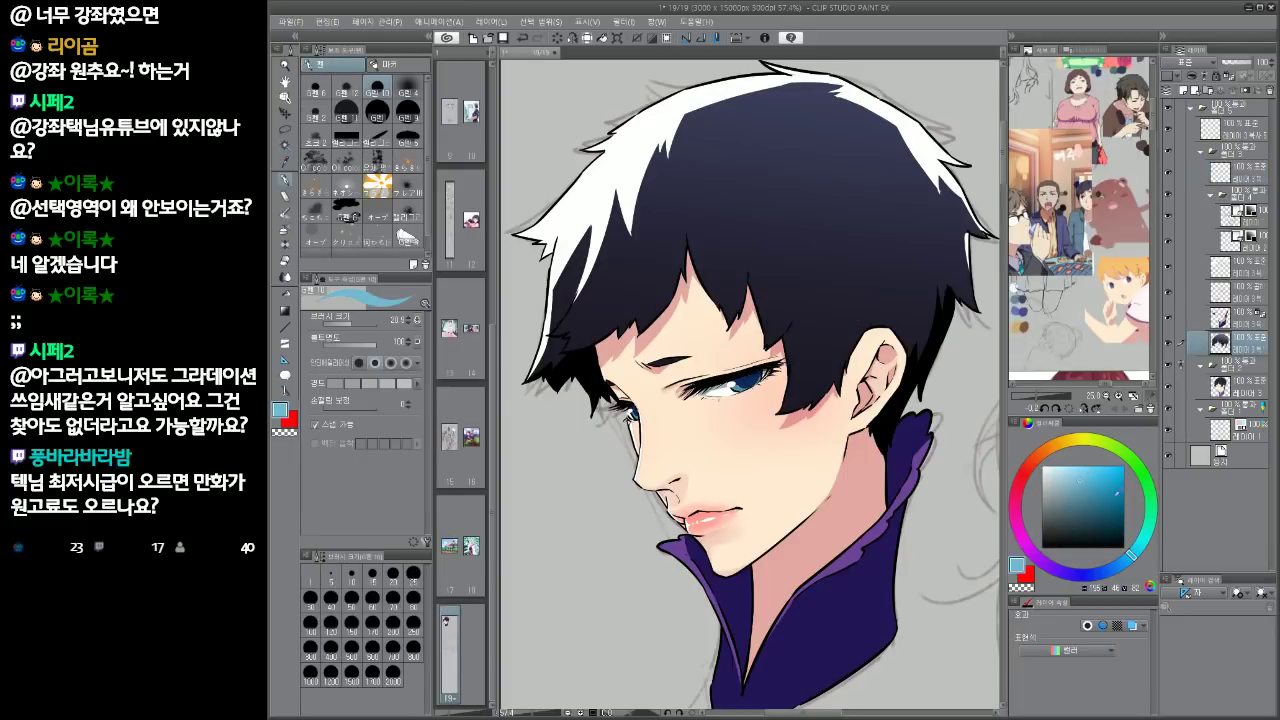
left_click_drag(1136, 553, 1147, 532)
key("bracketleft")
key("bracketleft")
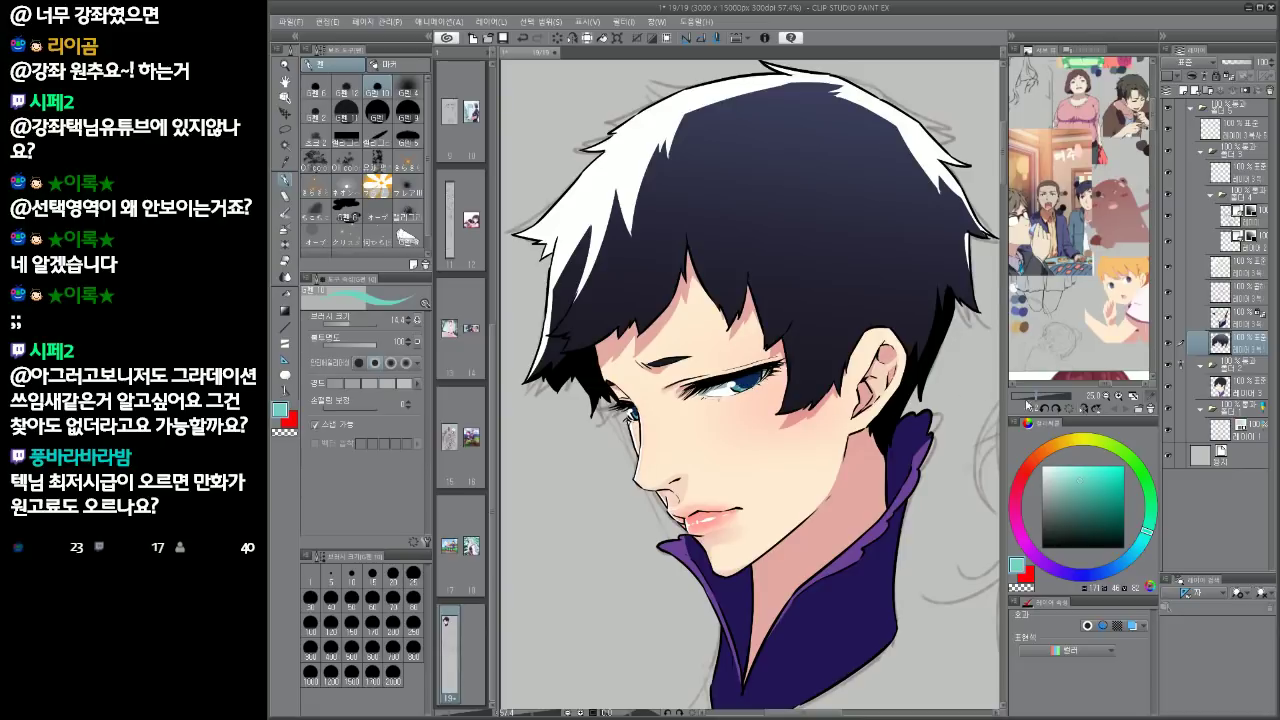
On the layer beneath the line-art folder, sample the iris blue, brighten it to medium blue and paint a lighter accent in the near iris
left_click(1225, 268)
left_click(757, 378, "alt")
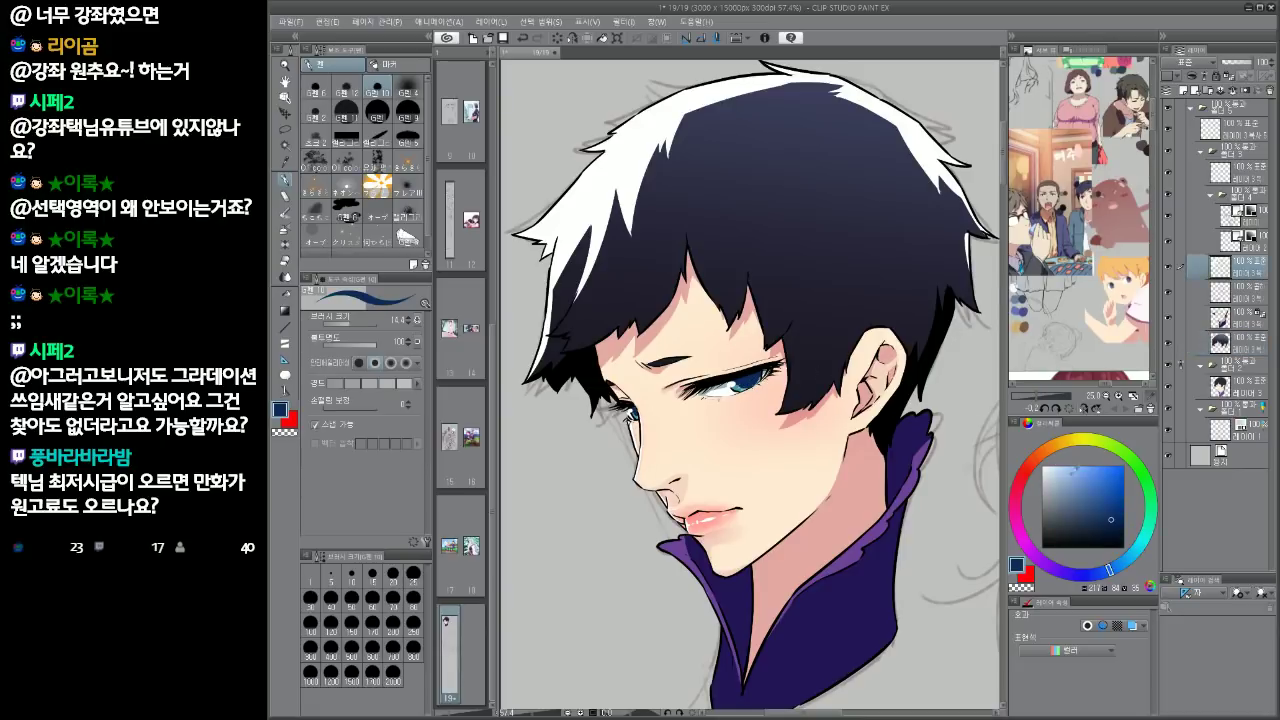
left_click(1096, 501)
left_click(1127, 560)
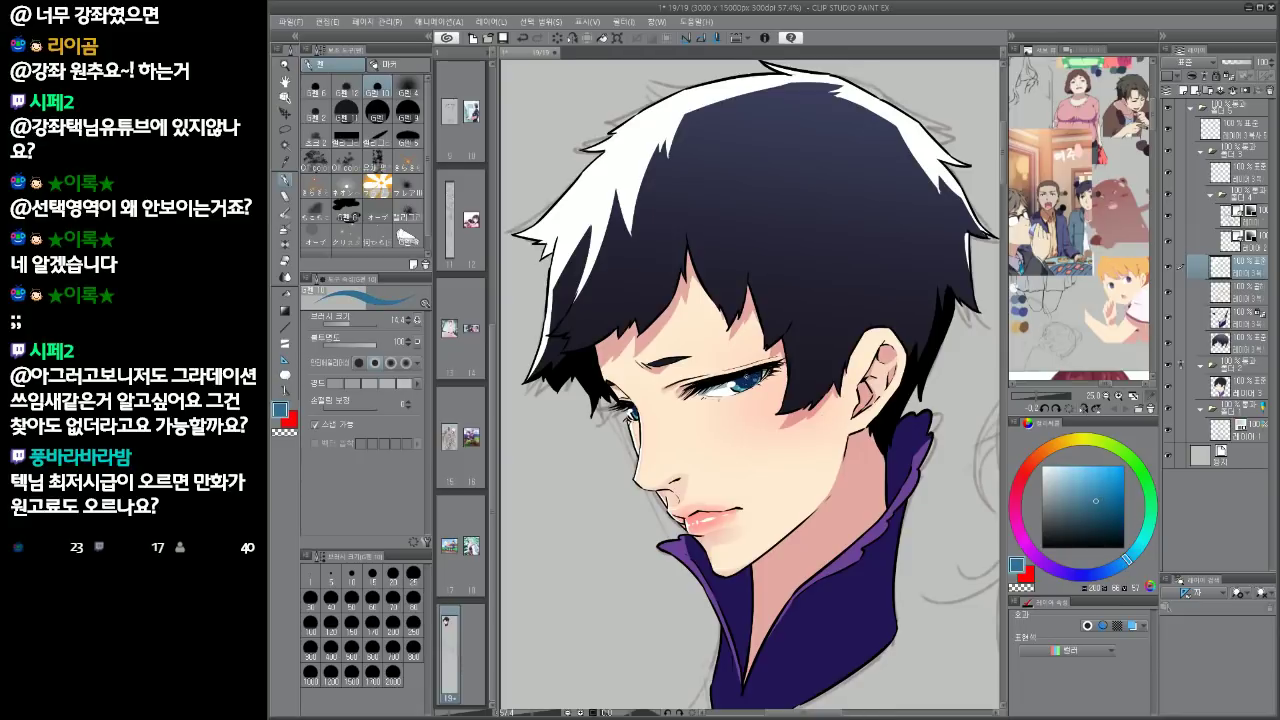
left_click_drag(898, 495, 799, 506)
double_click(868, 527)
key("minus")
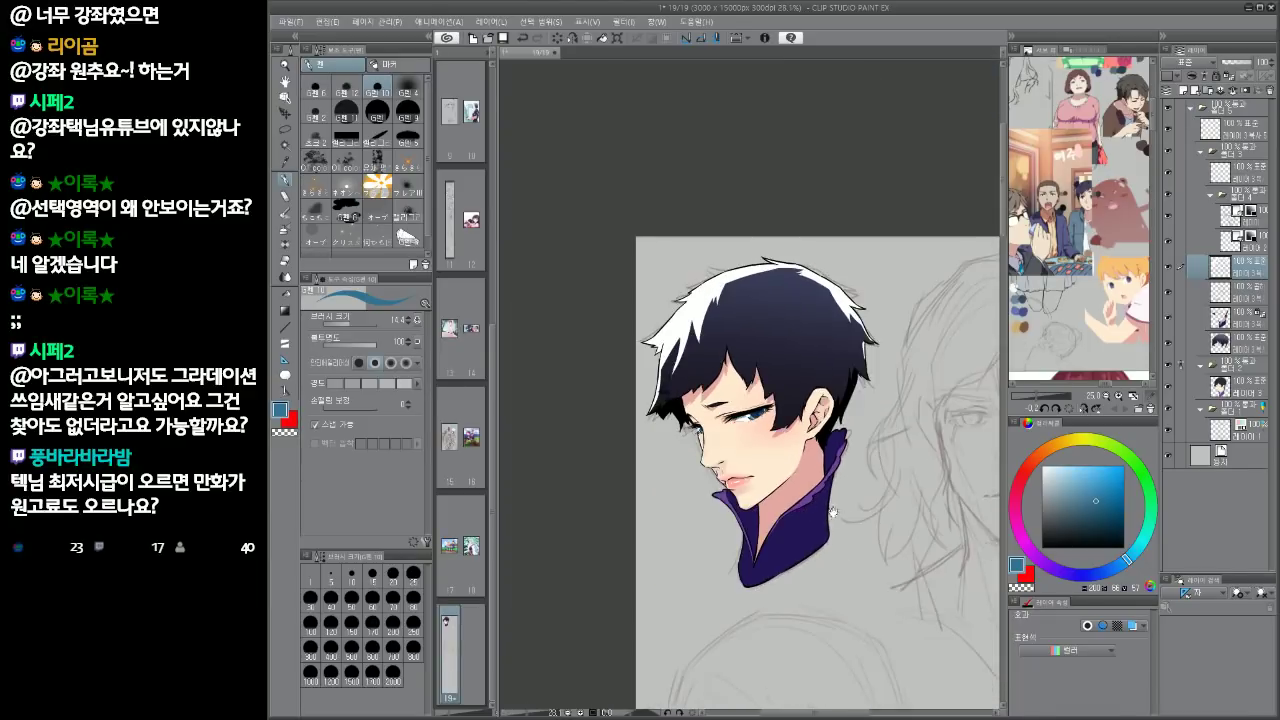
key("m")
mouse_move(551, 526)
left_mouse_down()
mouse_move(824, 575)
mouse_move(588, 604)
left_mouse_up()
scroll(692, 502, "up", 3)
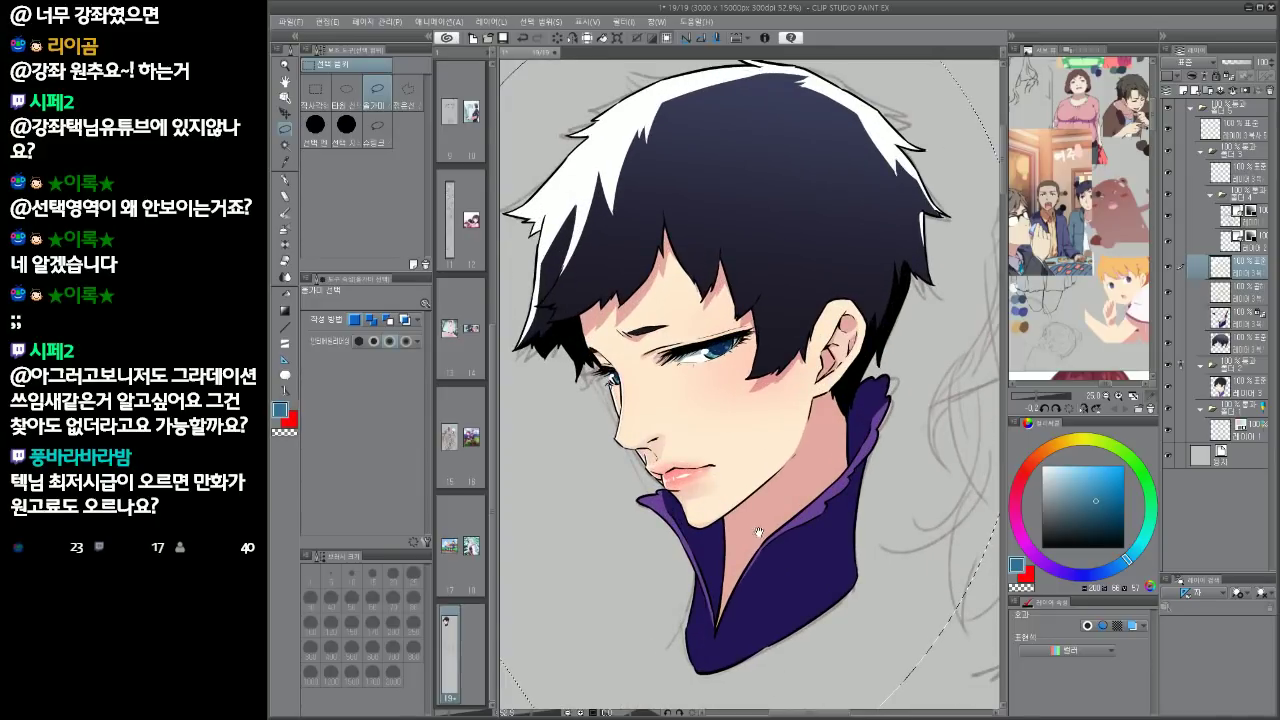
scroll(786, 525, "down", 1)
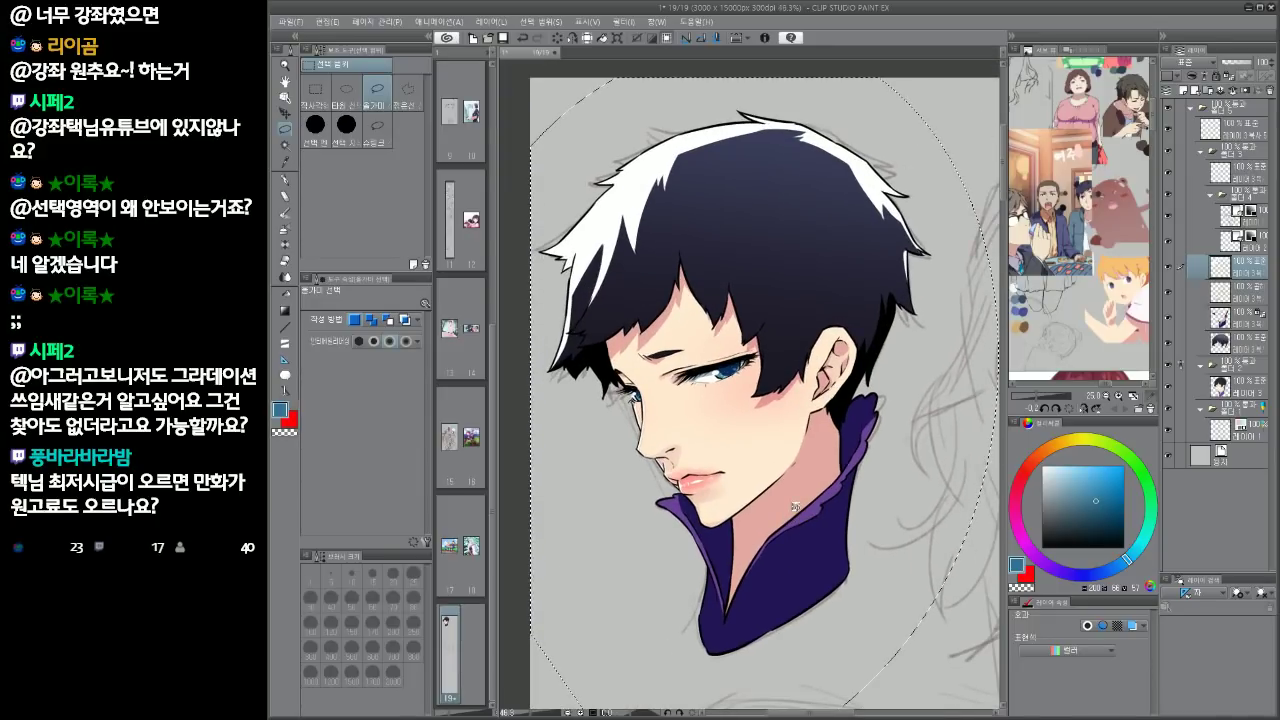
Add a new layer clipped to the line-art folder, set that folder's blending mode to Normal and clear the selection
left_click(1245, 174)
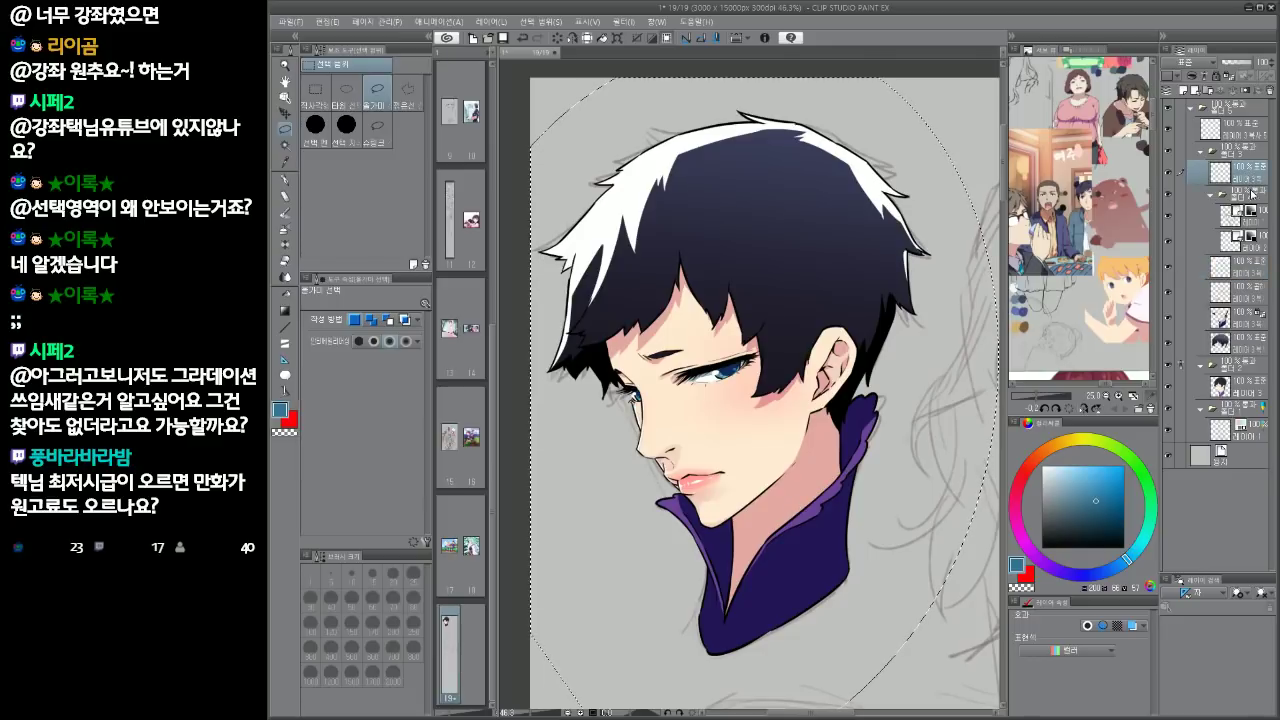
left_click(1252, 194)
key("ctrl+shift+n")
left_click_drag(1250, 215, 1254, 189)
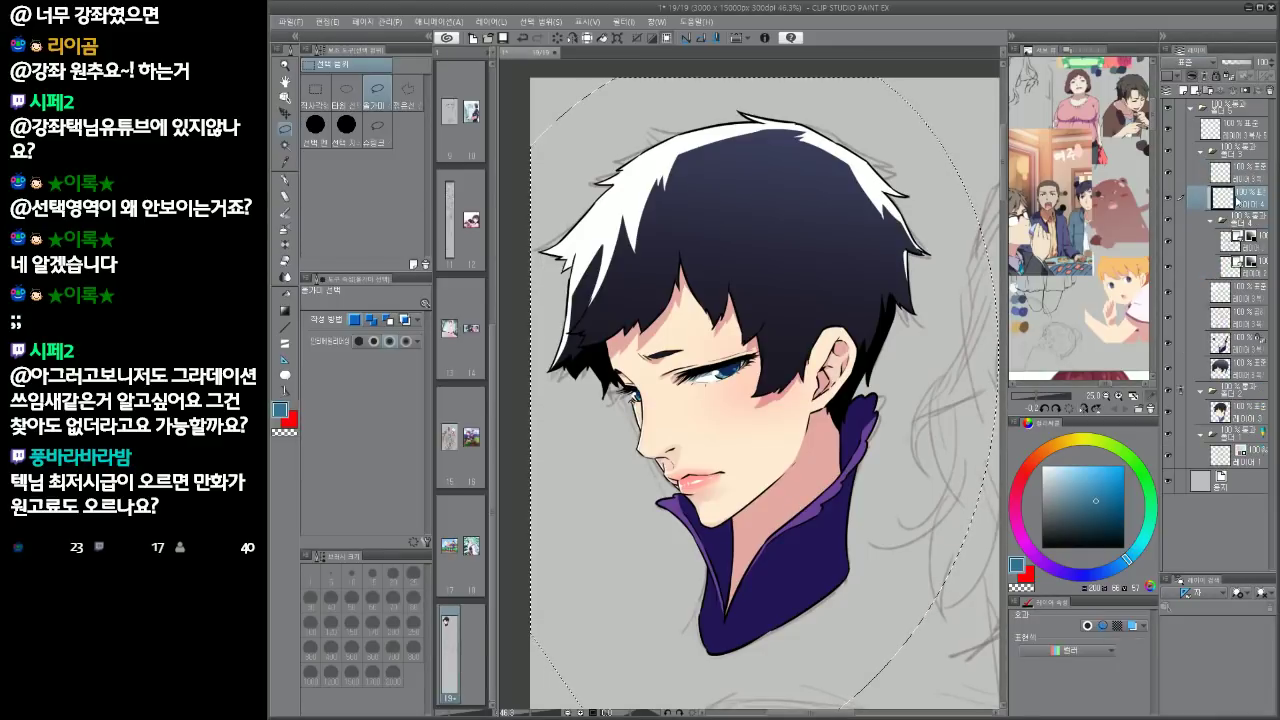
left_click(1246, 219)
left_click(1196, 62)
left_click(1192, 90)
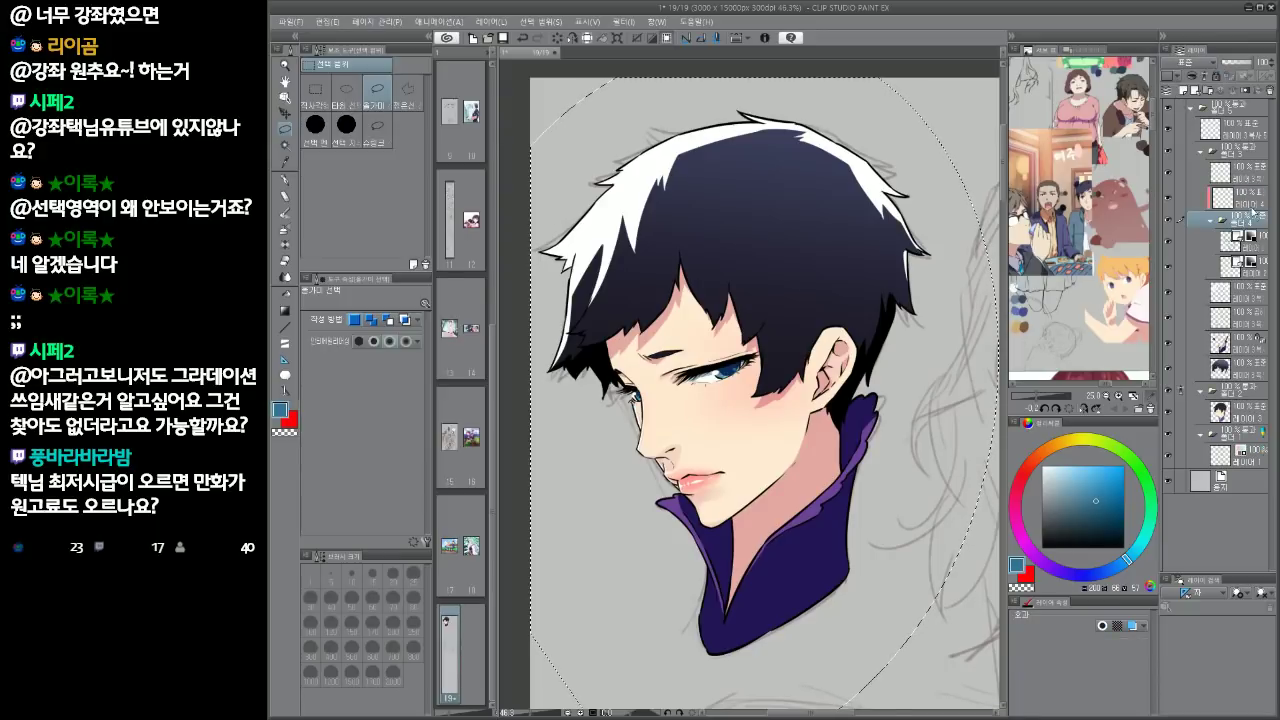
key("ctrl+d")
On the clipped layer, recolour the lines of the lips, jaw and ear with a dark crimson pen
left_click(1250, 201)
key("w")
left_click(1017, 490)
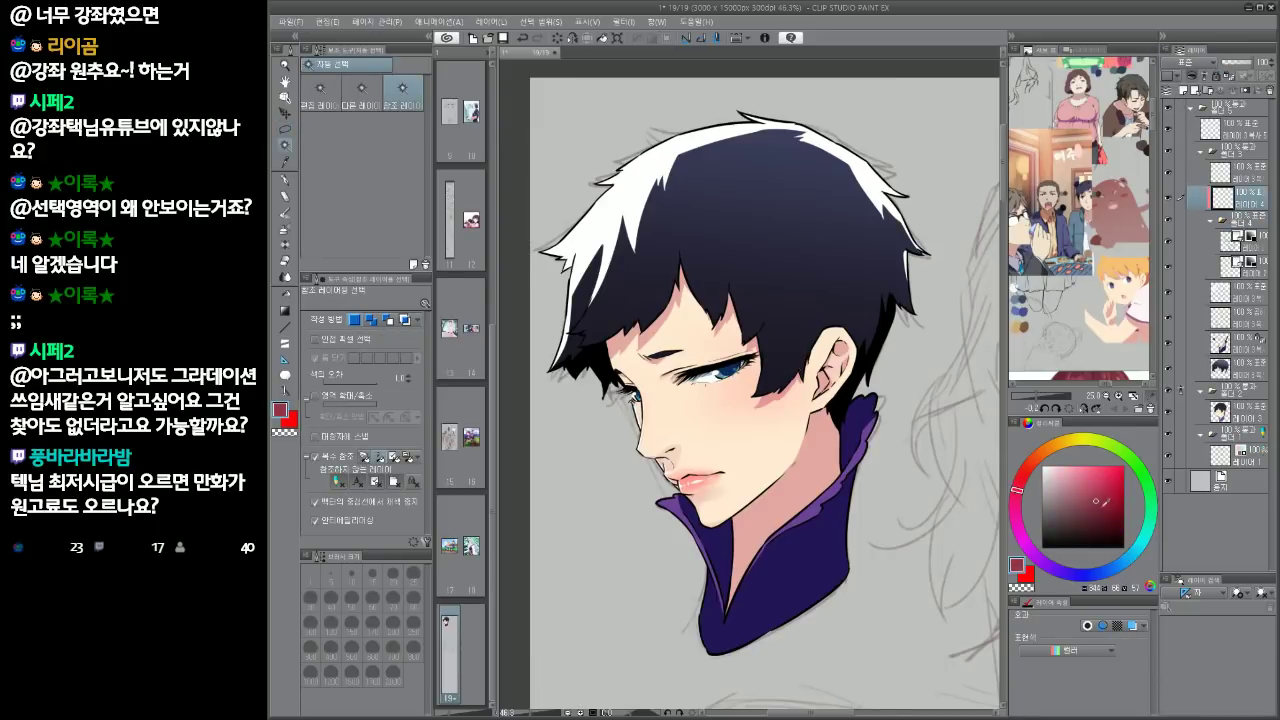
left_click_drag(1105, 502, 1113, 517)
key("p")
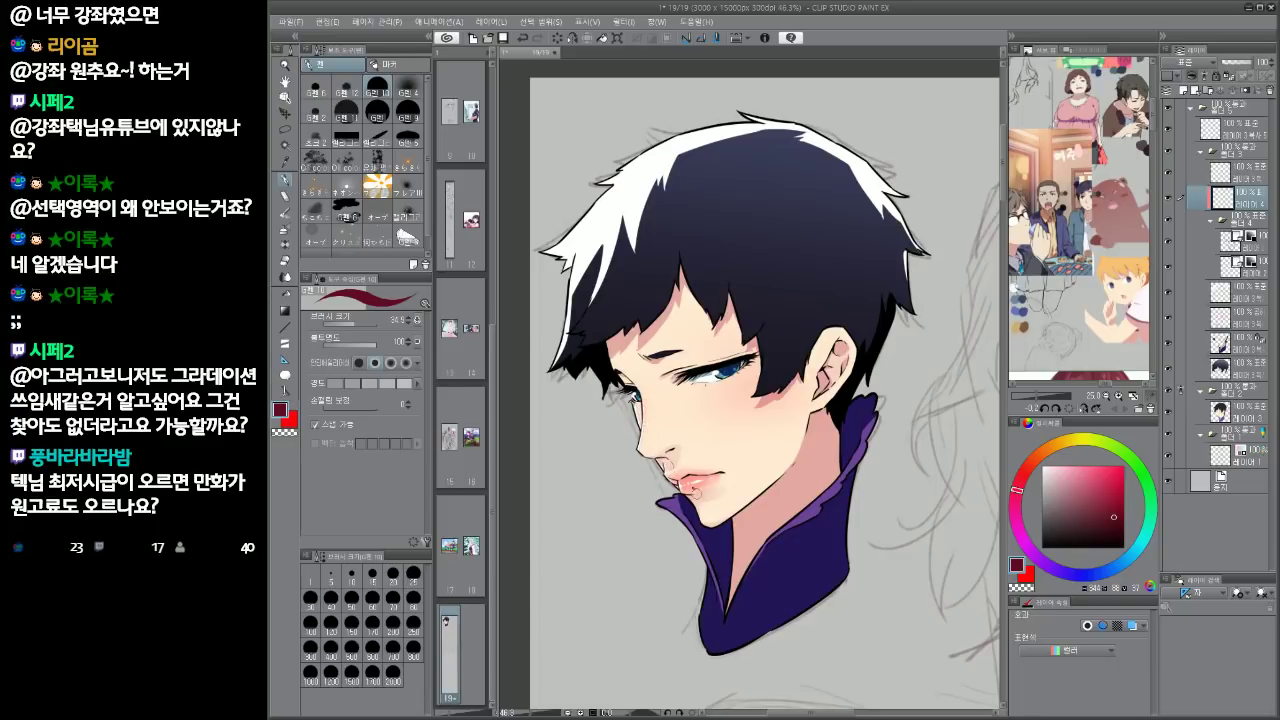
left_click_drag(720, 469, 712, 469)
left_click_drag(740, 512, 798, 452)
left_click_drag(847, 361, 832, 381)
left_click_drag(686, 391, 691, 383)
left_click_drag(691, 383, 769, 351)
key("ctrl+z")
Tint the near eye's inner lash line dark crimson with a large, soft G-pen 4 brush
left_click(406, 88)
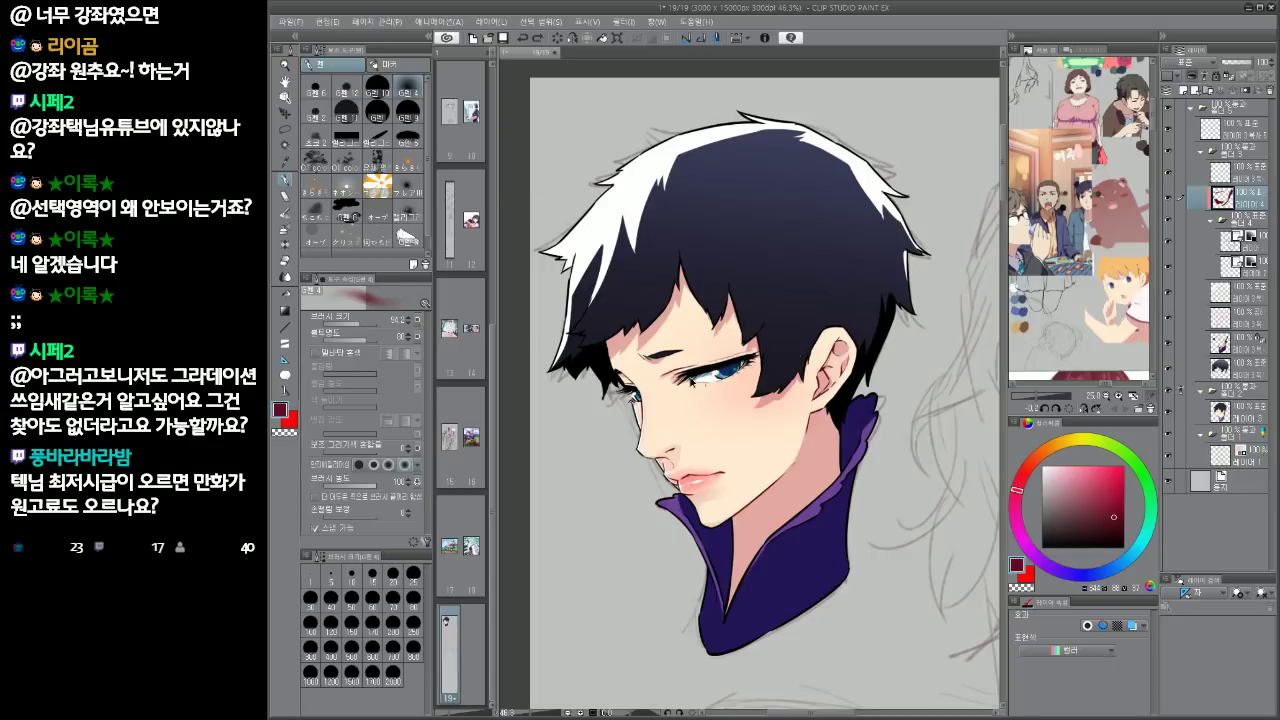
left_click(690, 376, "alt")
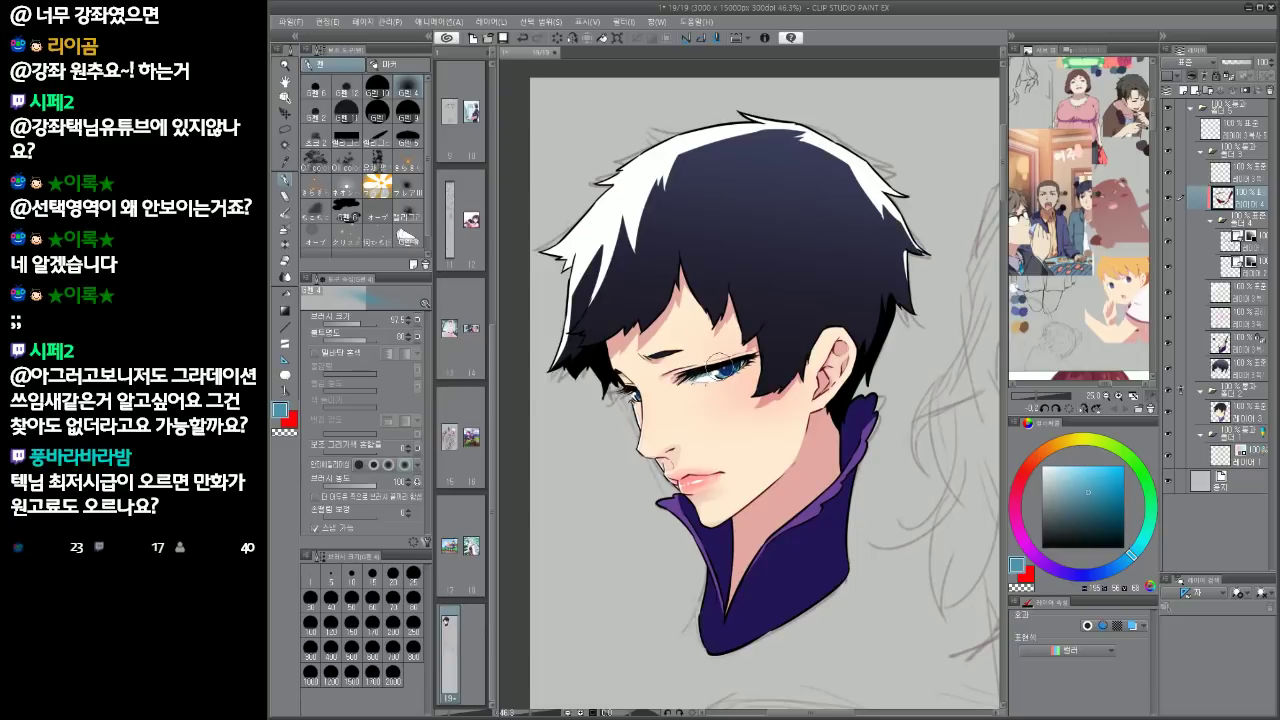
left_click(1018, 496)
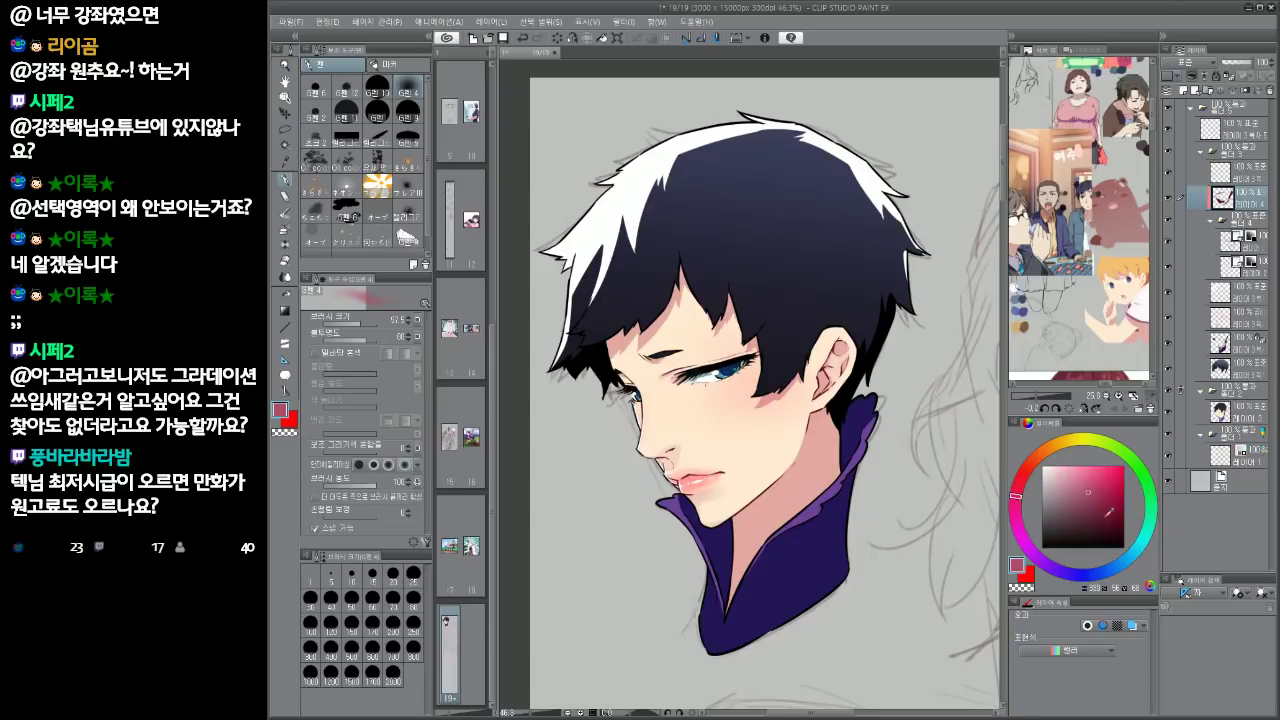
left_click(1111, 516)
key("]")
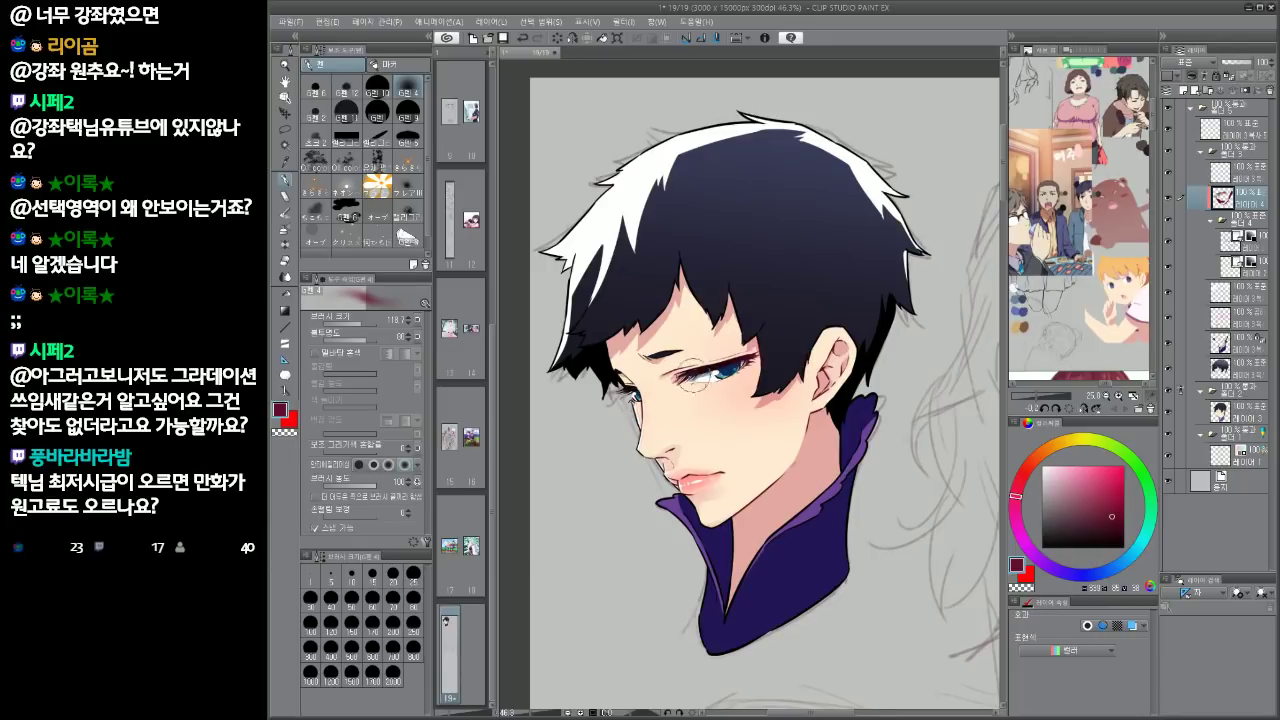
mouse_move(870, 527)
left_mouse_down()
mouse_move(873, 542)
mouse_move(848, 556)
left_mouse_up()
Recolour the contour lines just below the nose dark crimson with the G-pen 10 brush and reset the canvas rotation
left_click(378, 90)
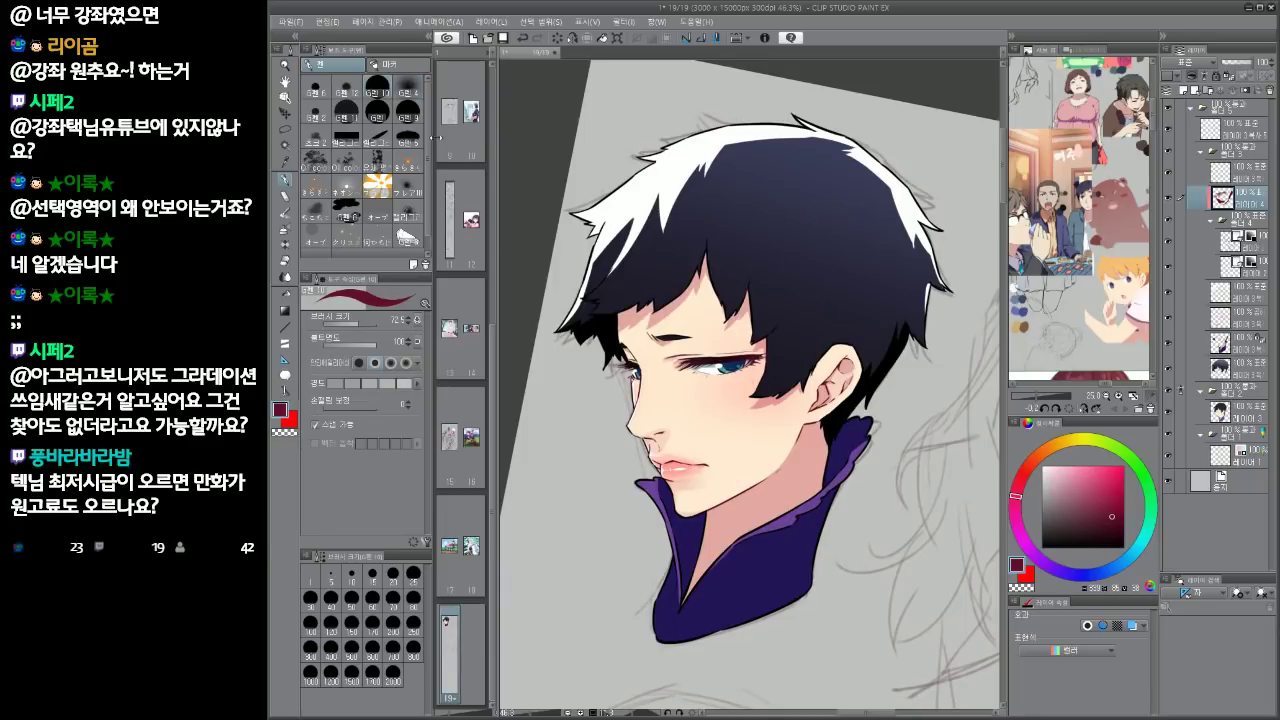
left_click_drag(655, 437, 648, 439)
key("ctrl+at")
left_click_drag(796, 478, 745, 480)
left_click_drag(850, 436, 836, 434)
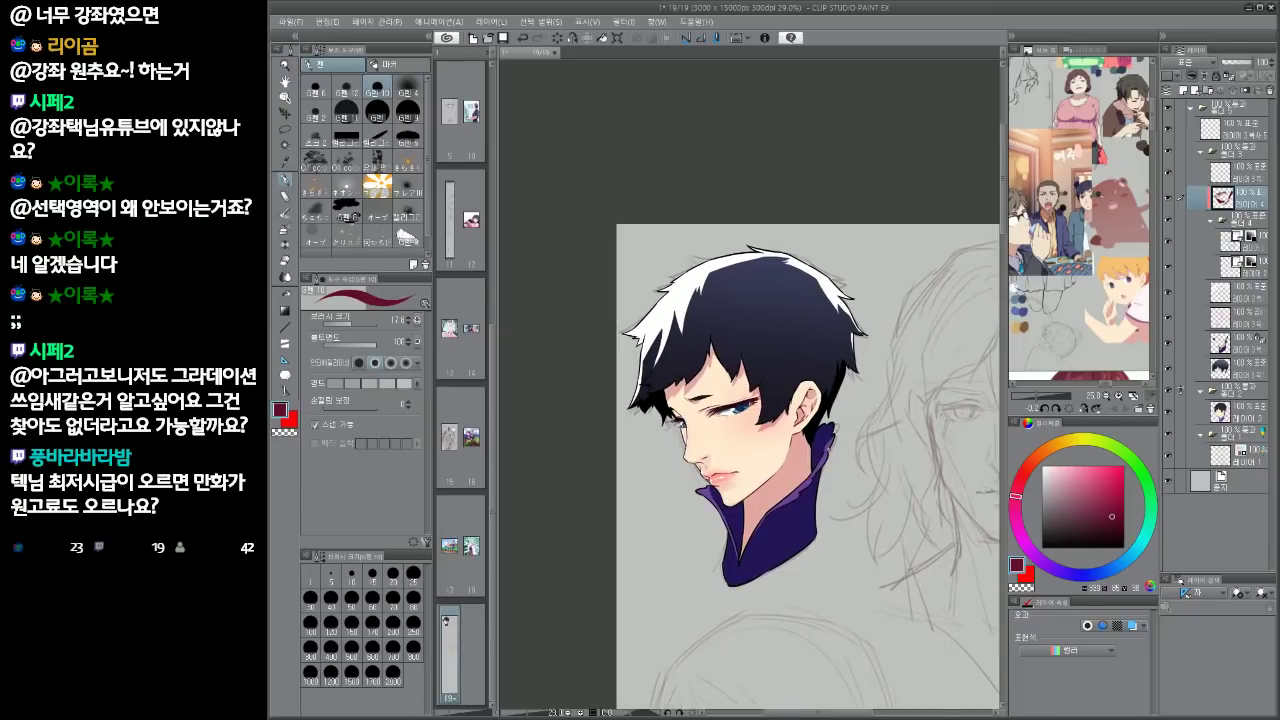
Set the blending mode of the topmost empty layer in the character folder to Screen
left_click(1241, 129)
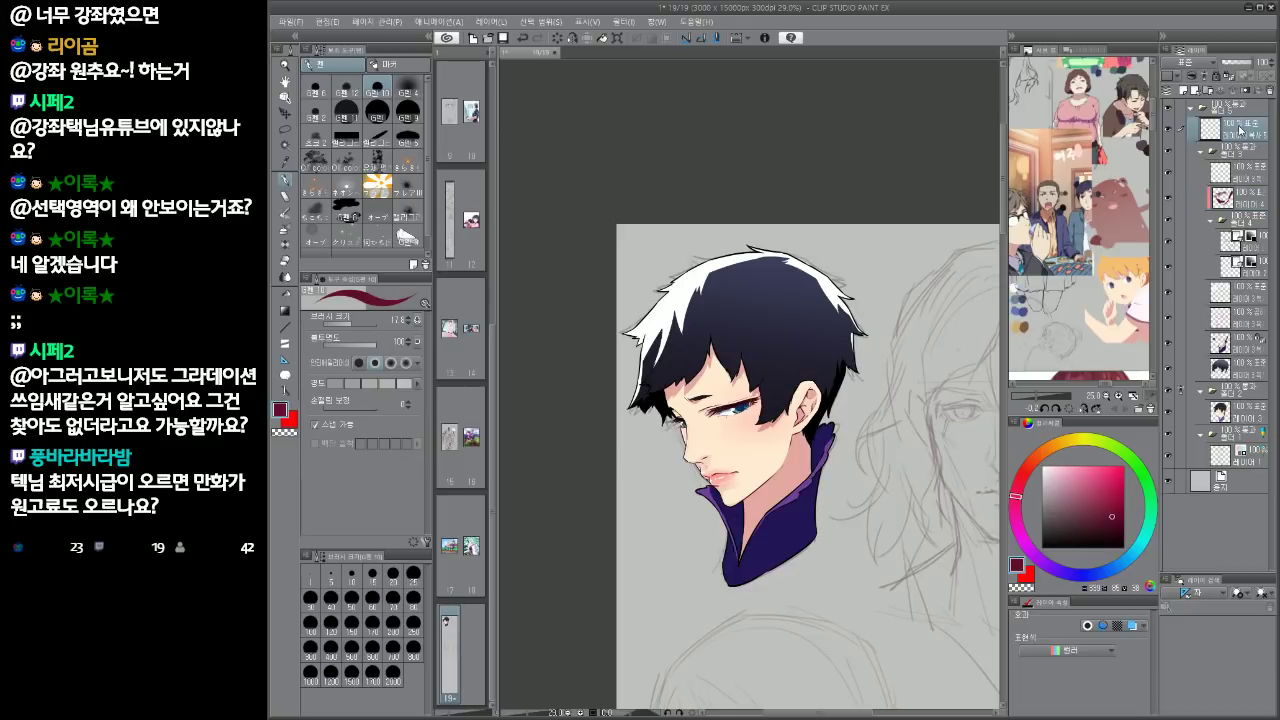
left_click(1190, 62)
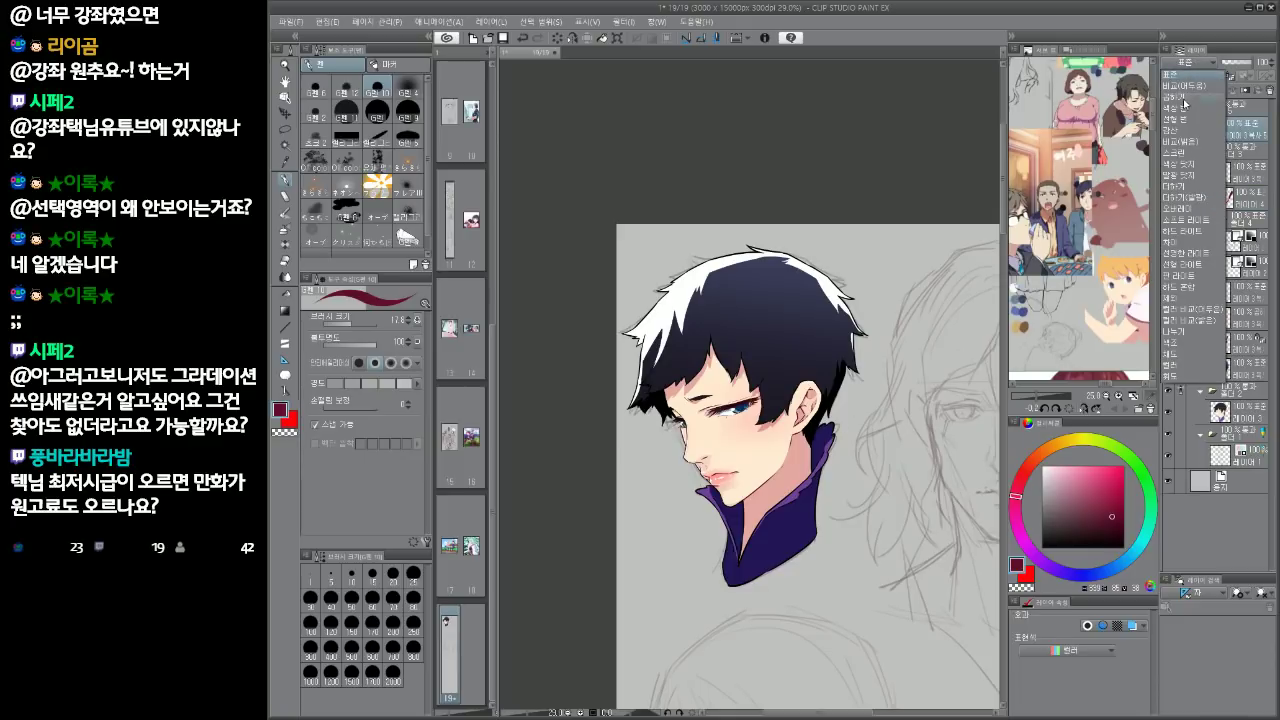
left_click(1190, 157)
Airbrush a soft bright-red glow over the front hair and the air before the face with a large G-pen 4 brush, undoing unwanted strokes
left_click(1090, 467)
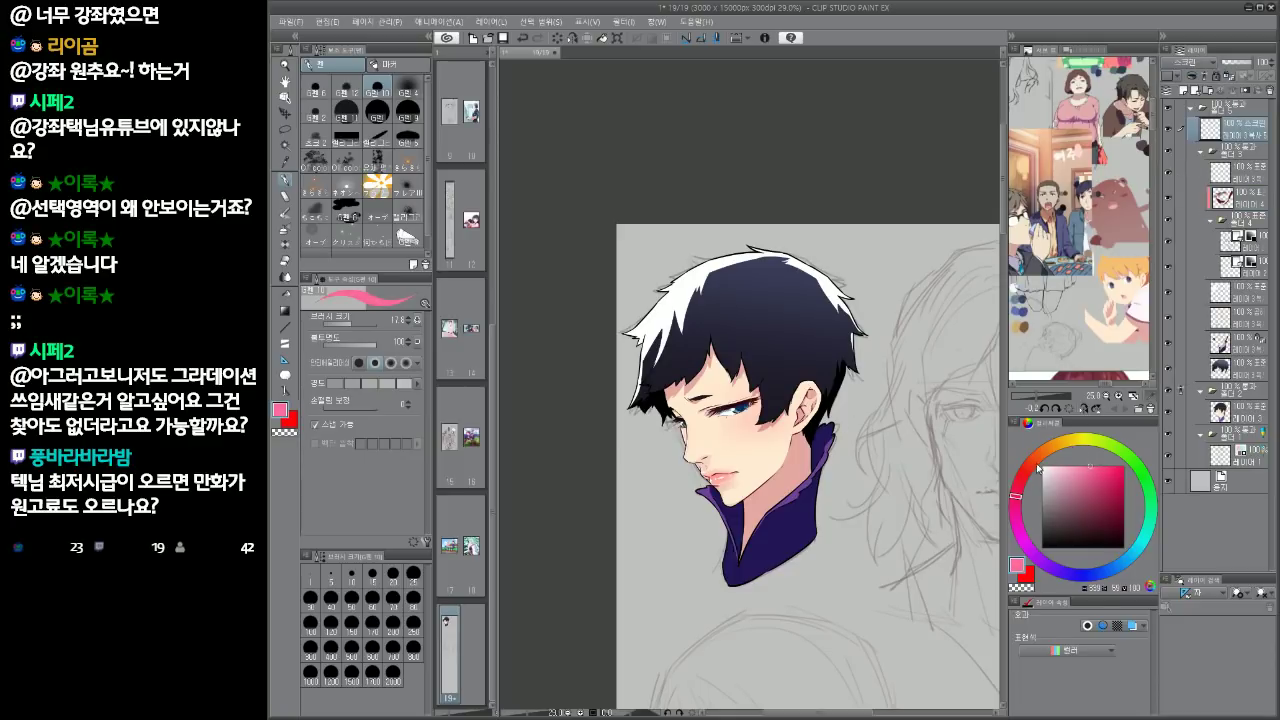
left_click_drag(1037, 467, 1022, 476)
left_click(1113, 466)
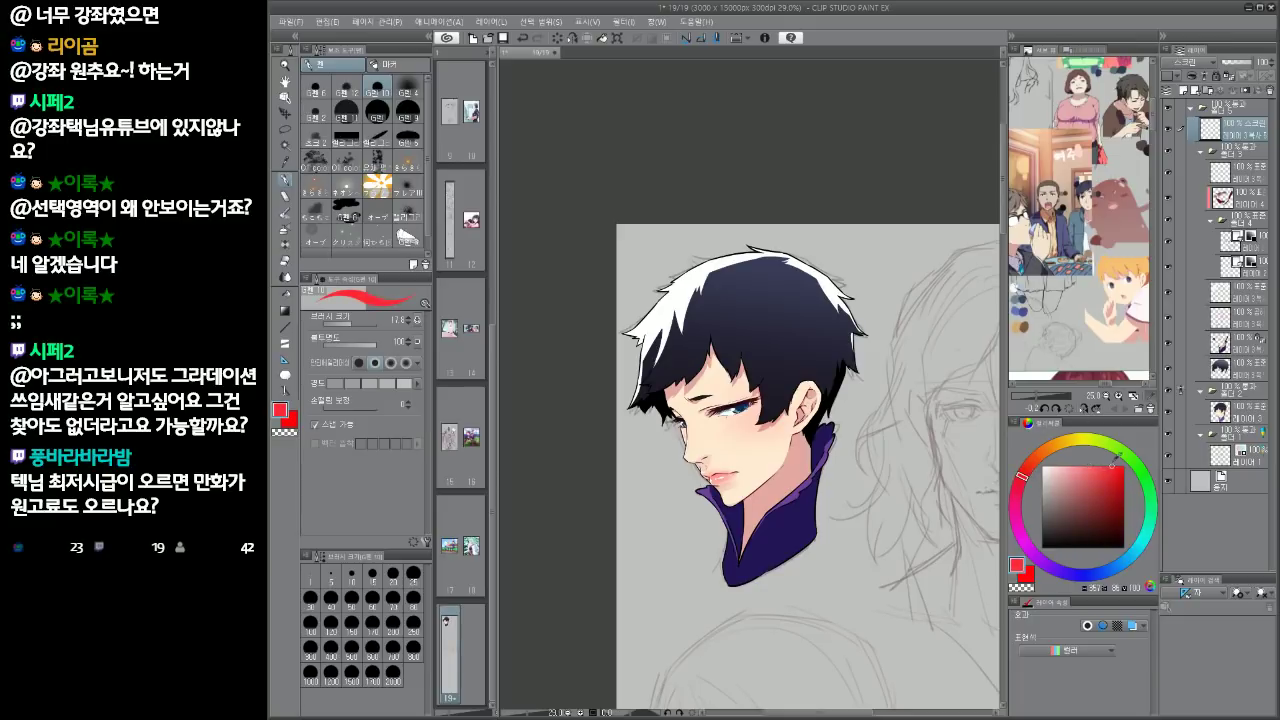
left_click(409, 88)
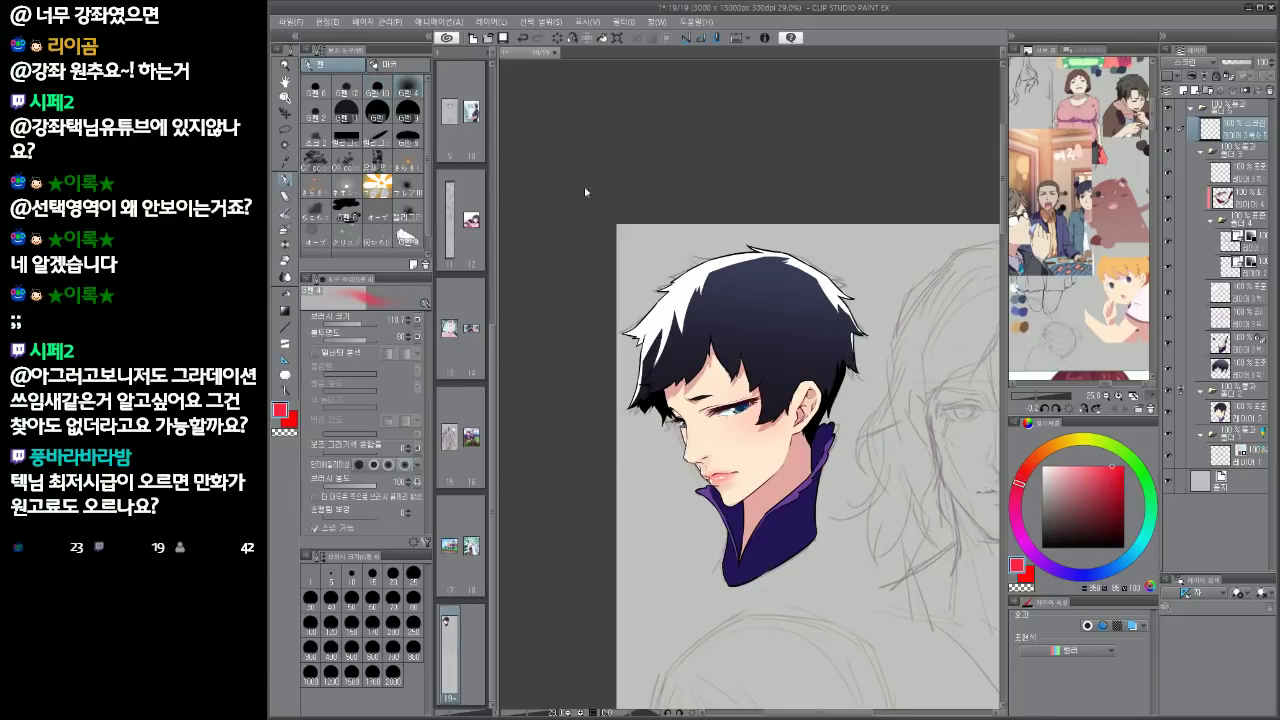
mouse_move(738, 306)
left_mouse_down()
mouse_move(685, 306)
mouse_move(629, 270)
left_mouse_up()
key("ctrl+z")
left_click_drag(735, 328, 660, 276)
left_click_drag(636, 464, 662, 472)
mouse_move(650, 454)
left_mouse_down()
mouse_move(678, 427)
mouse_move(667, 447)
left_mouse_up()
mouse_move(742, 418)
left_mouse_down()
mouse_move(757, 401)
mouse_move(734, 408)
mouse_move(832, 352)
left_mouse_up()
key("ctrl+z")
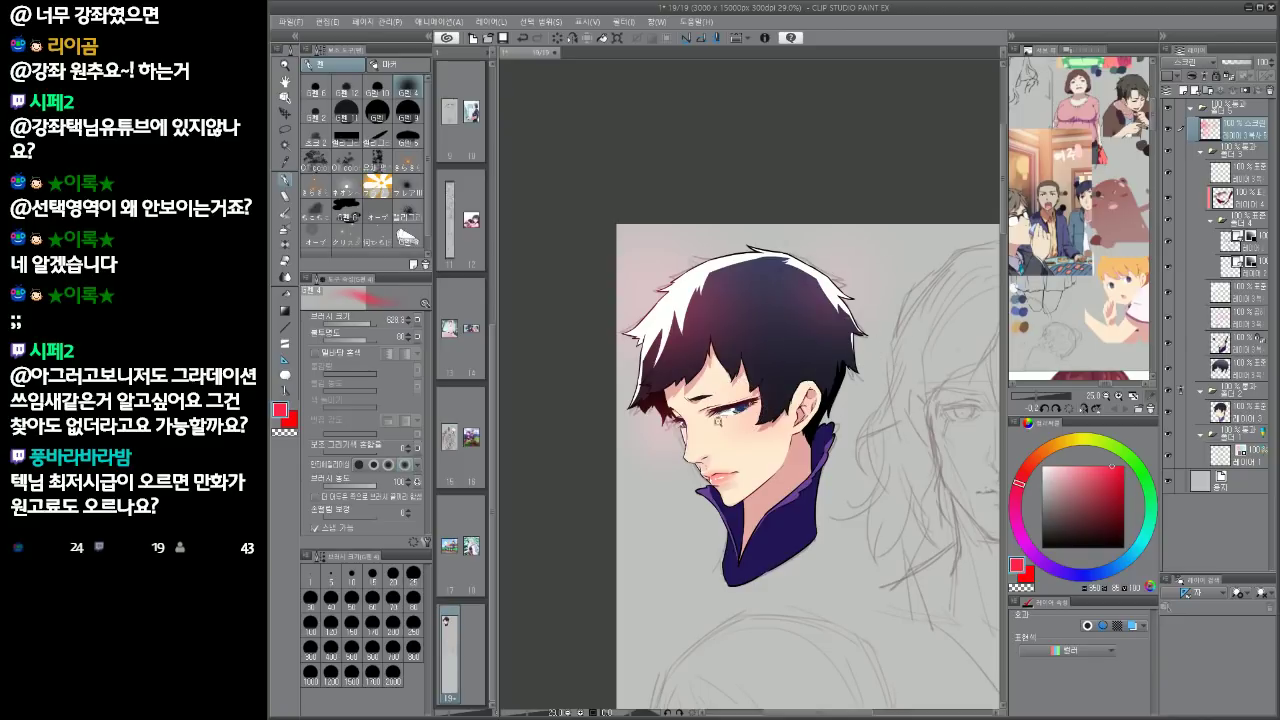
Add small red glows to both eyes and the lips with the soft brush, adjusting its size to each detail
left_click_drag(715, 422, 772, 420)
left_click_drag(637, 426, 646, 430)
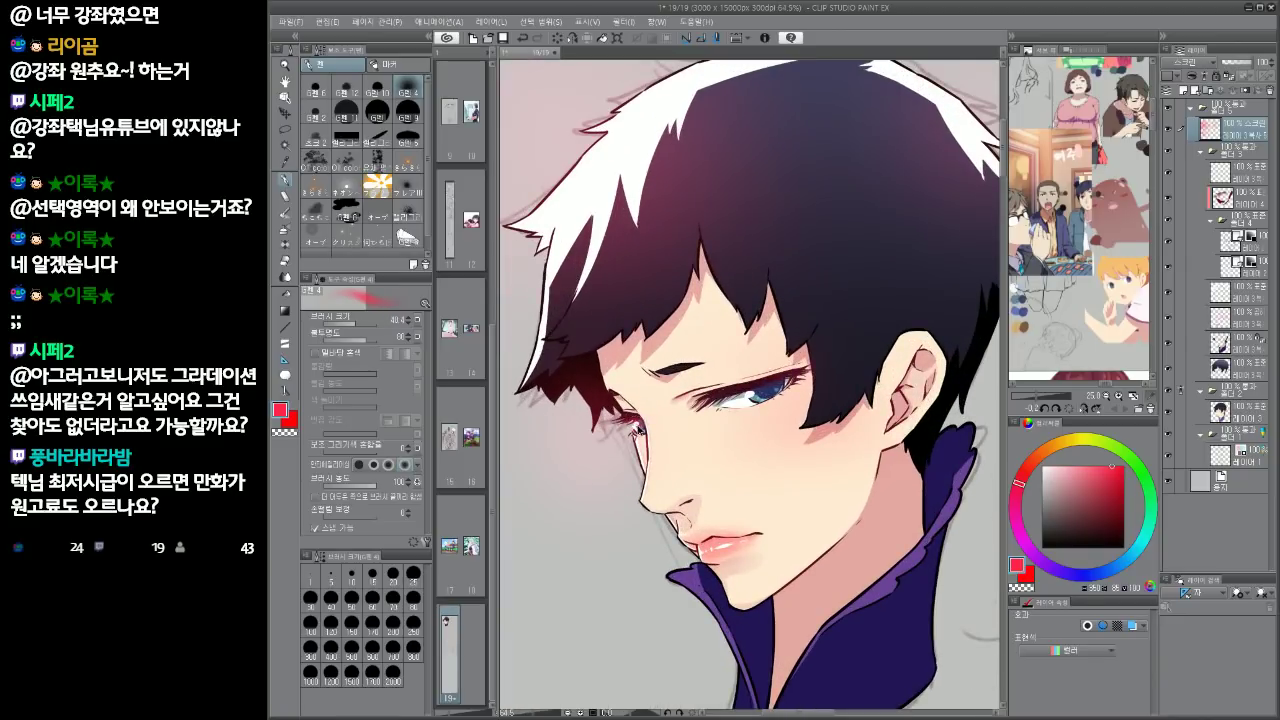
key("[")
key("bracketright")
key("bracketright")
key("bracketright")
key("bracketleft")
key("bracketleft")
key("bracketleft")
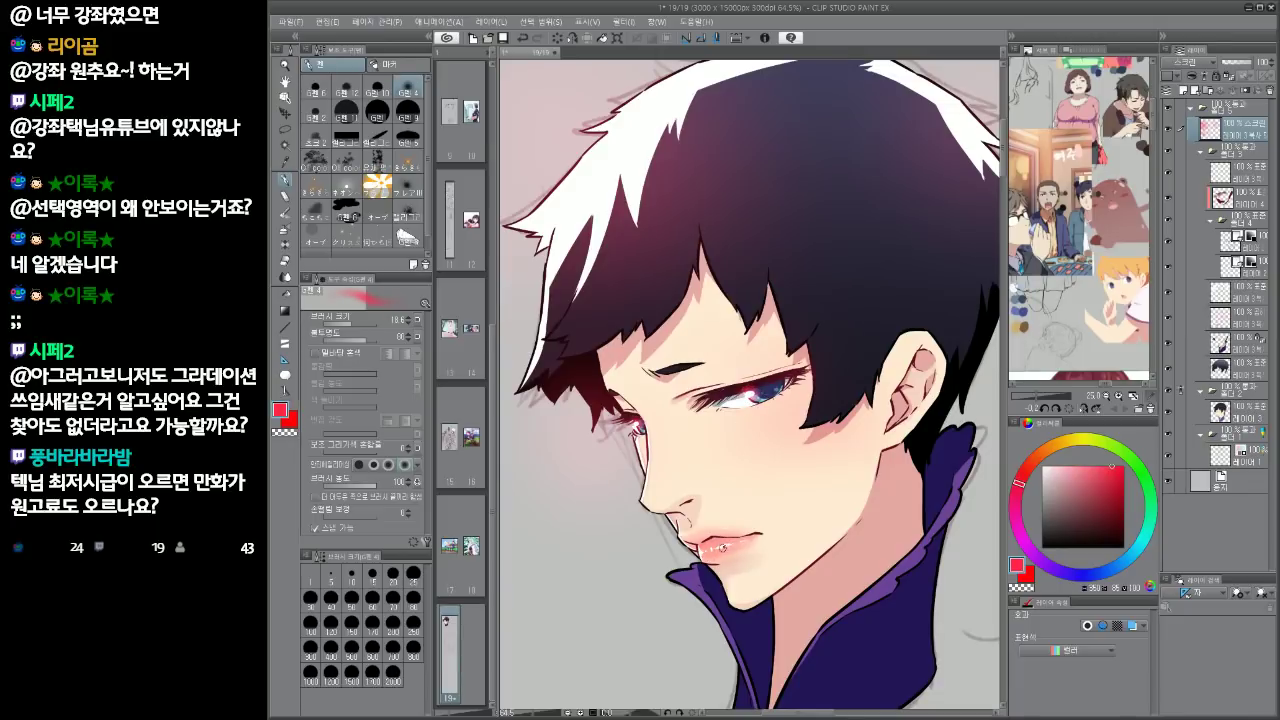
key("bracketleft")
key("bracketleft")
Switch the brush colour to light yellow and enlarge the soft brush slightly
left_click_drag(1025, 484, 1068, 440)
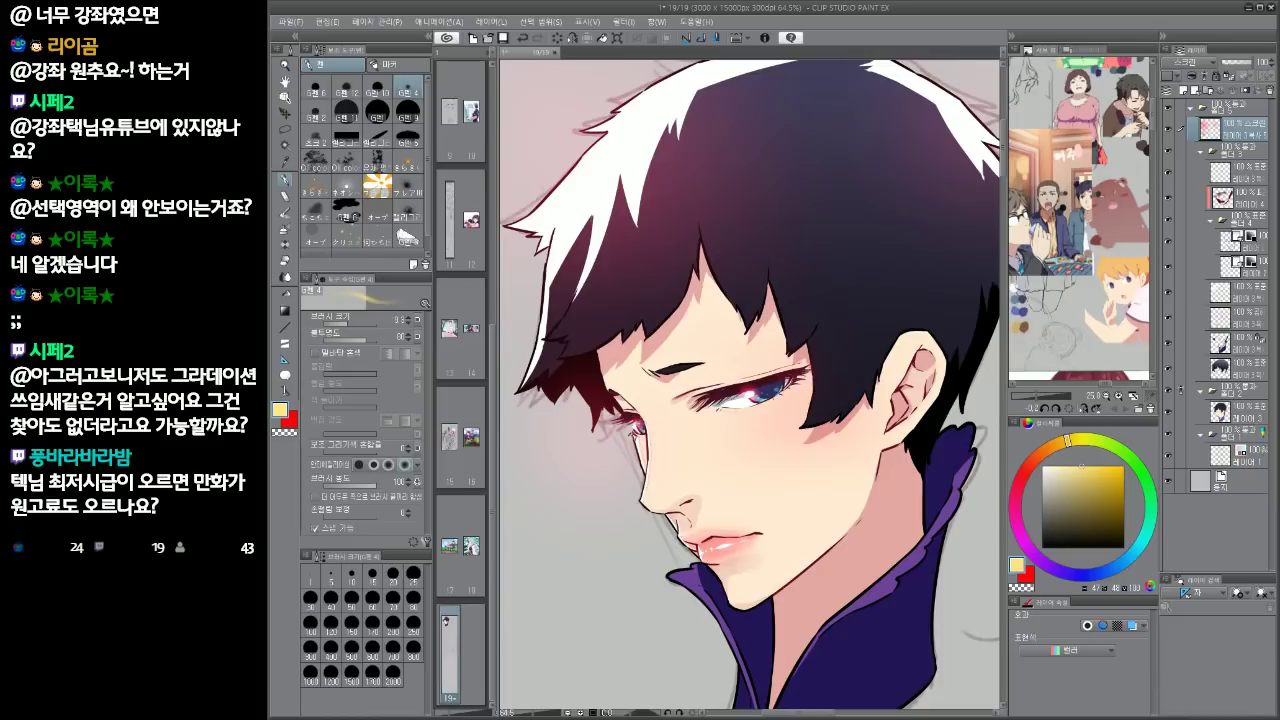
key("bracketright")
scroll(862, 525, "down", 2)
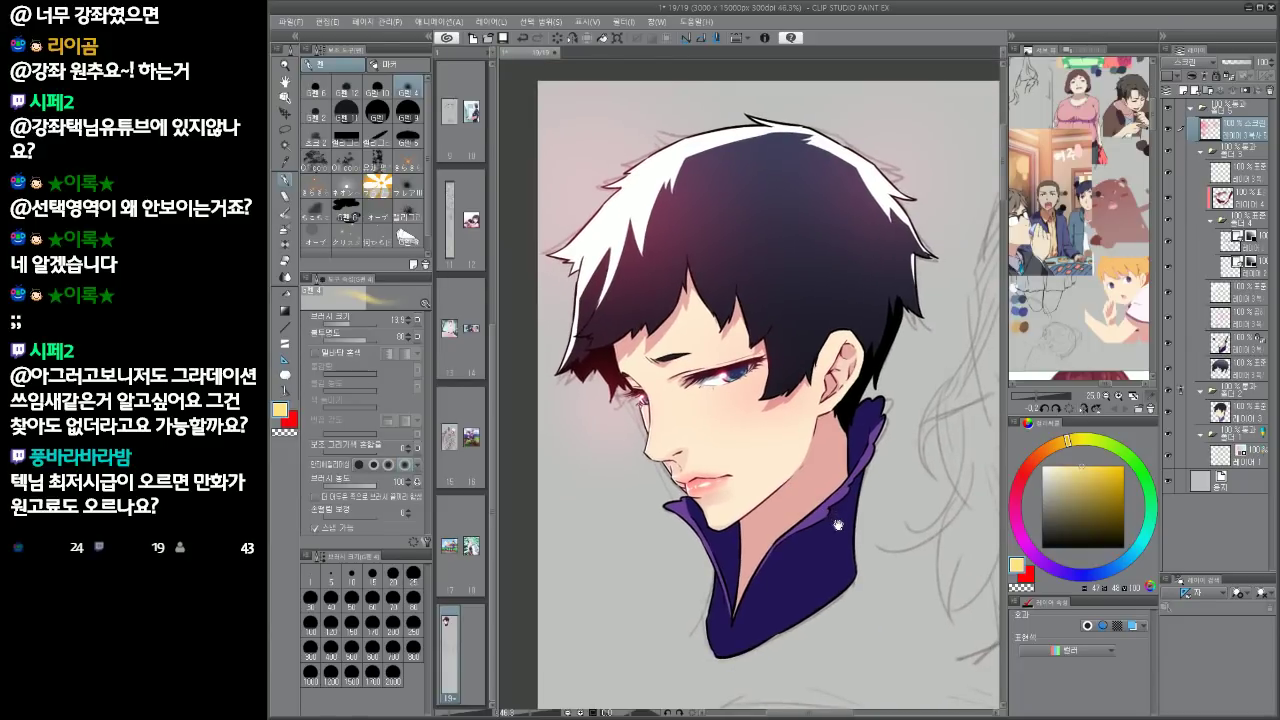
scroll(825, 519, "up", 1)
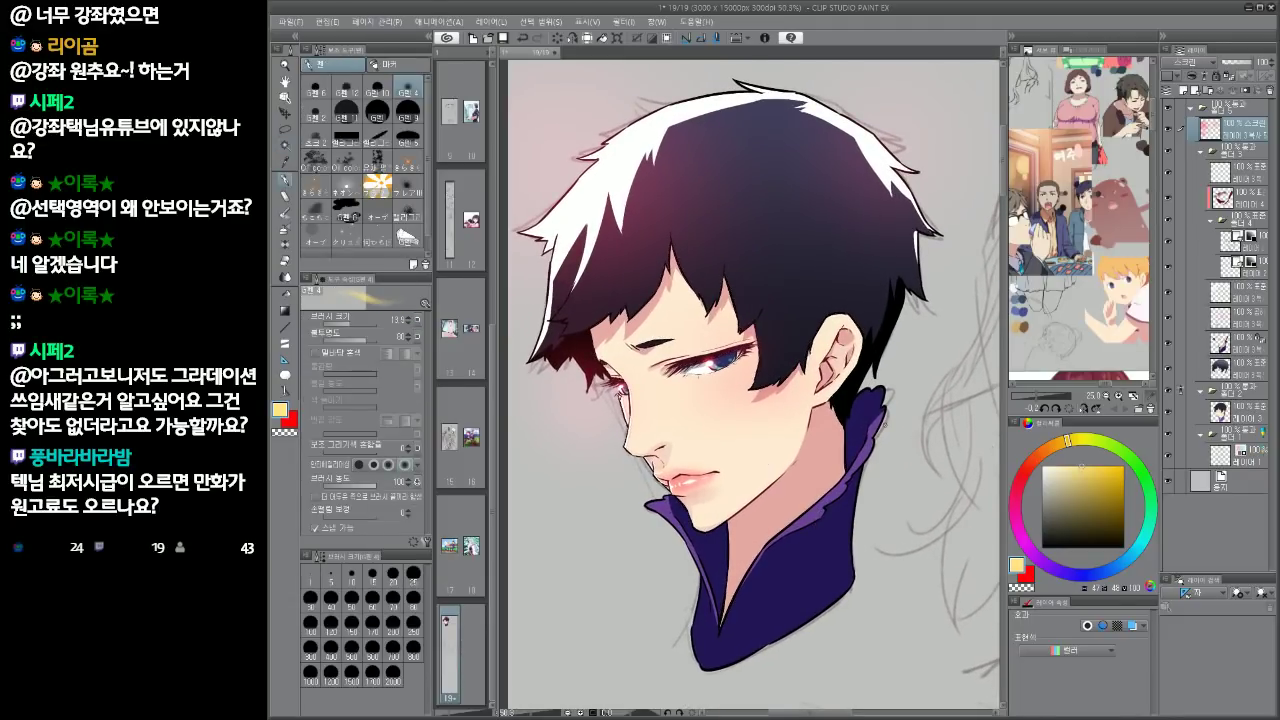
Add a new layer above the hair gradient layer and toggle the gradient layer's visibility to compare the hair with and without it
left_click(1251, 372)
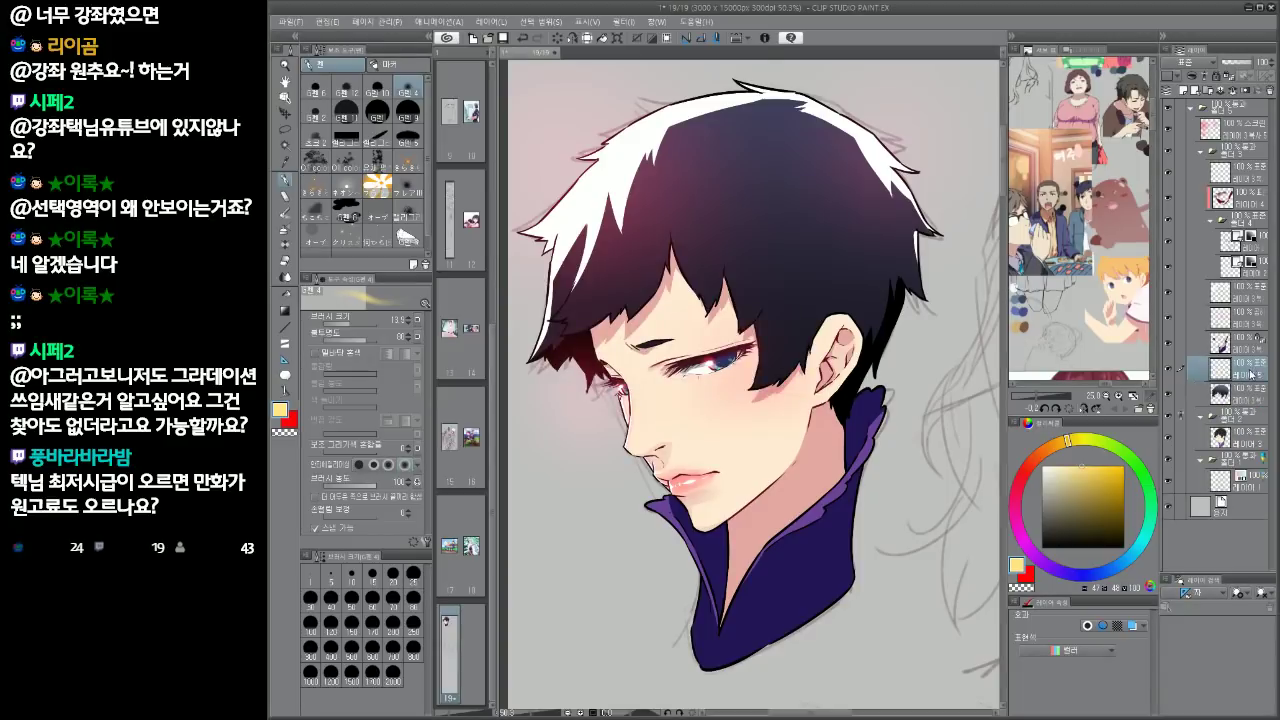
left_click(1168, 394)
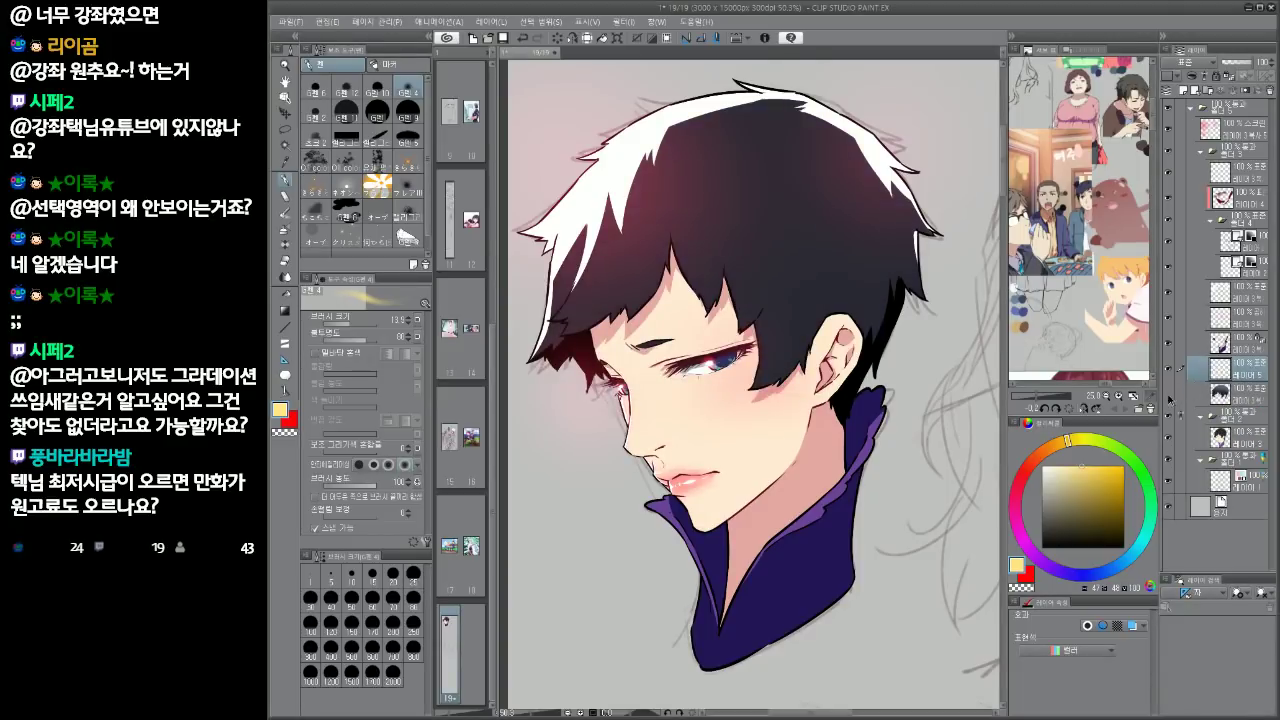
left_click(1168, 394)
left_click(1168, 394)
left_click(1168, 394)
left_click(1168, 394)
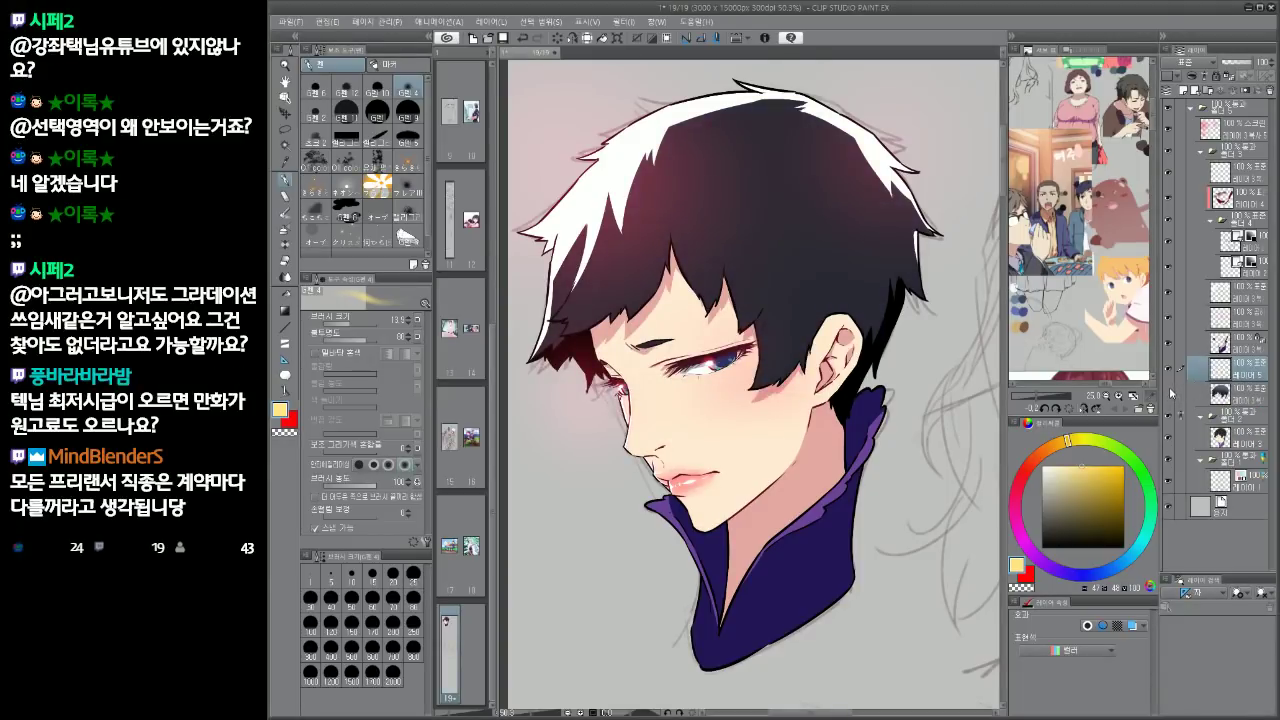
left_click(1168, 394)
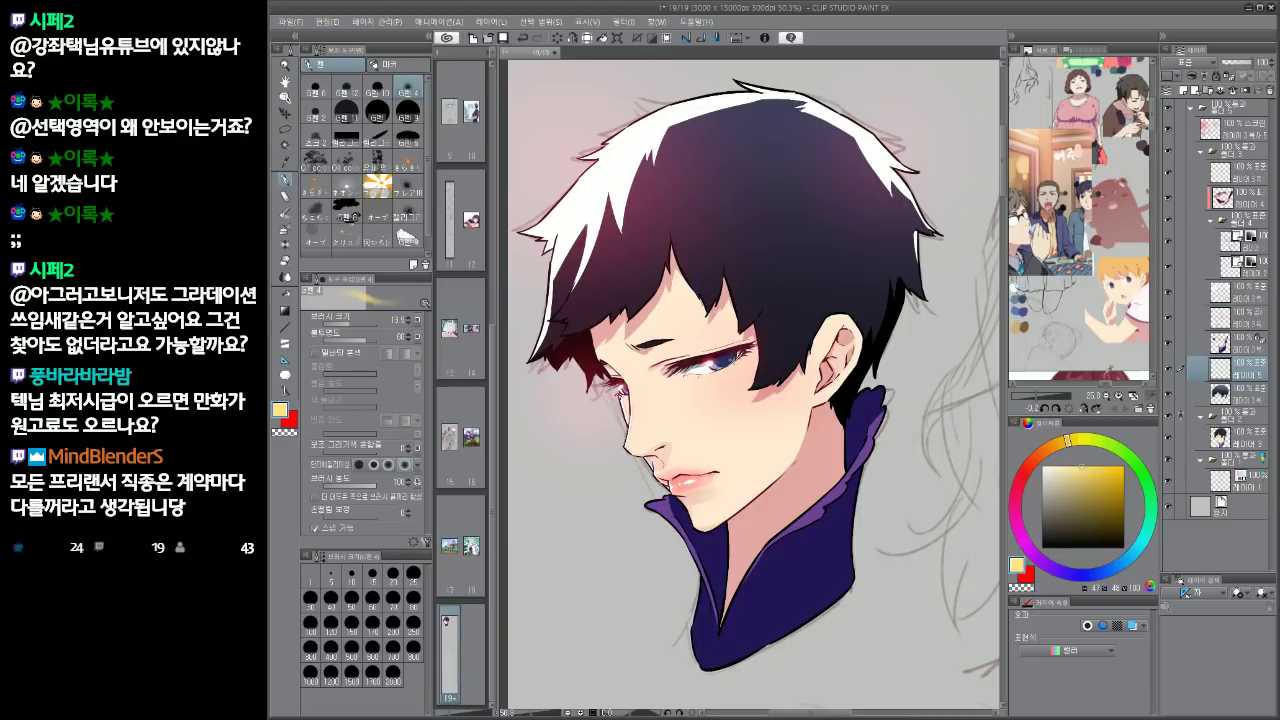
Shade the face on the new layer with pink sampled from the neck shadow, trim it with the eraser, and merge the layer down
left_click(733, 549, "alt")
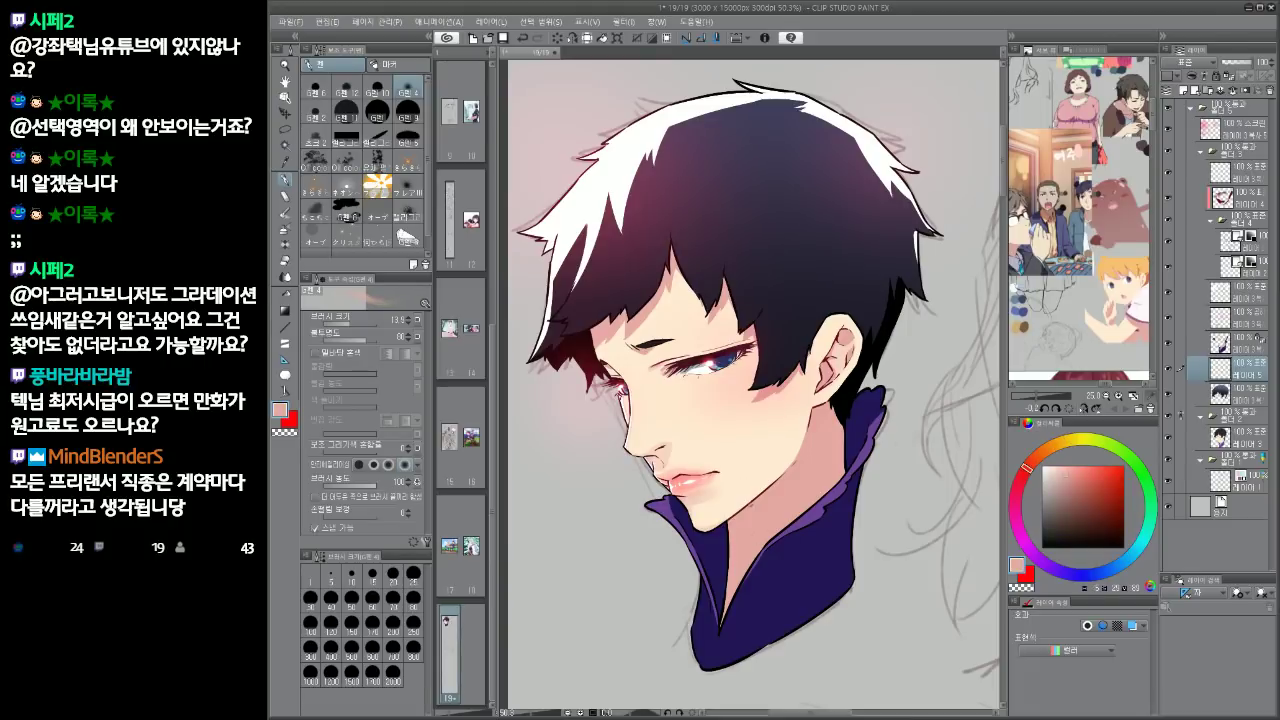
left_click(377, 110)
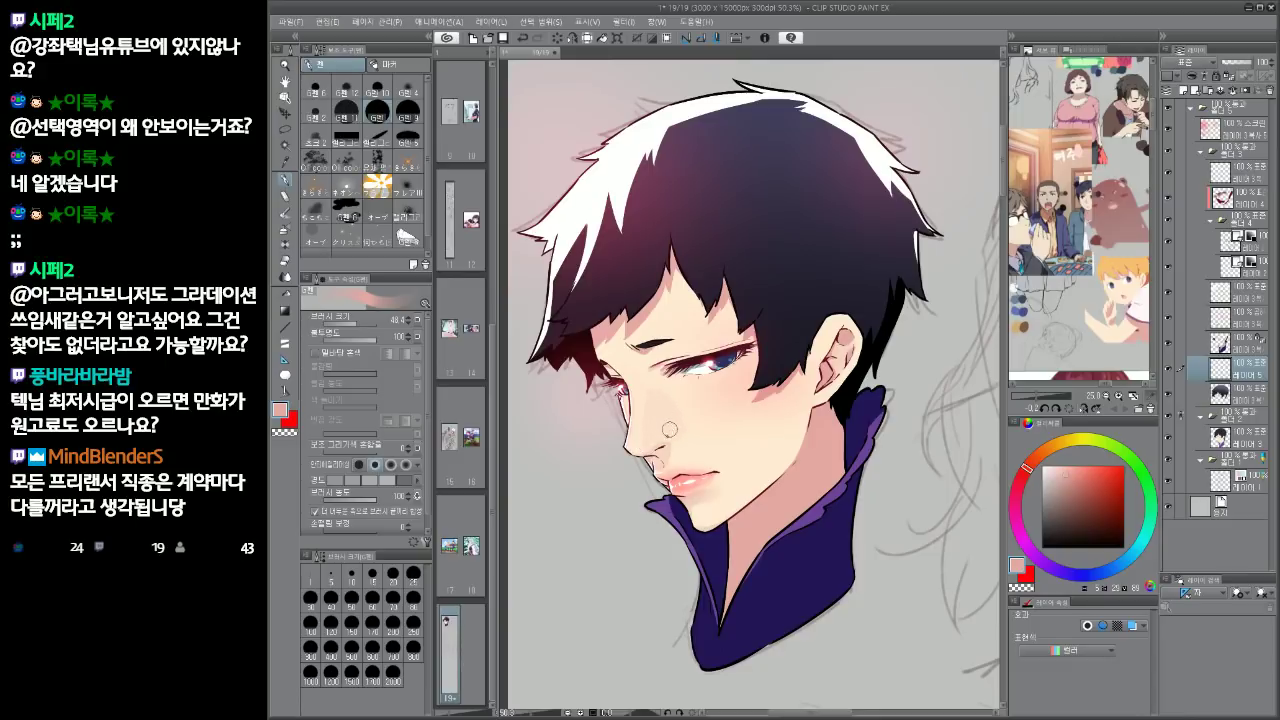
key("e")
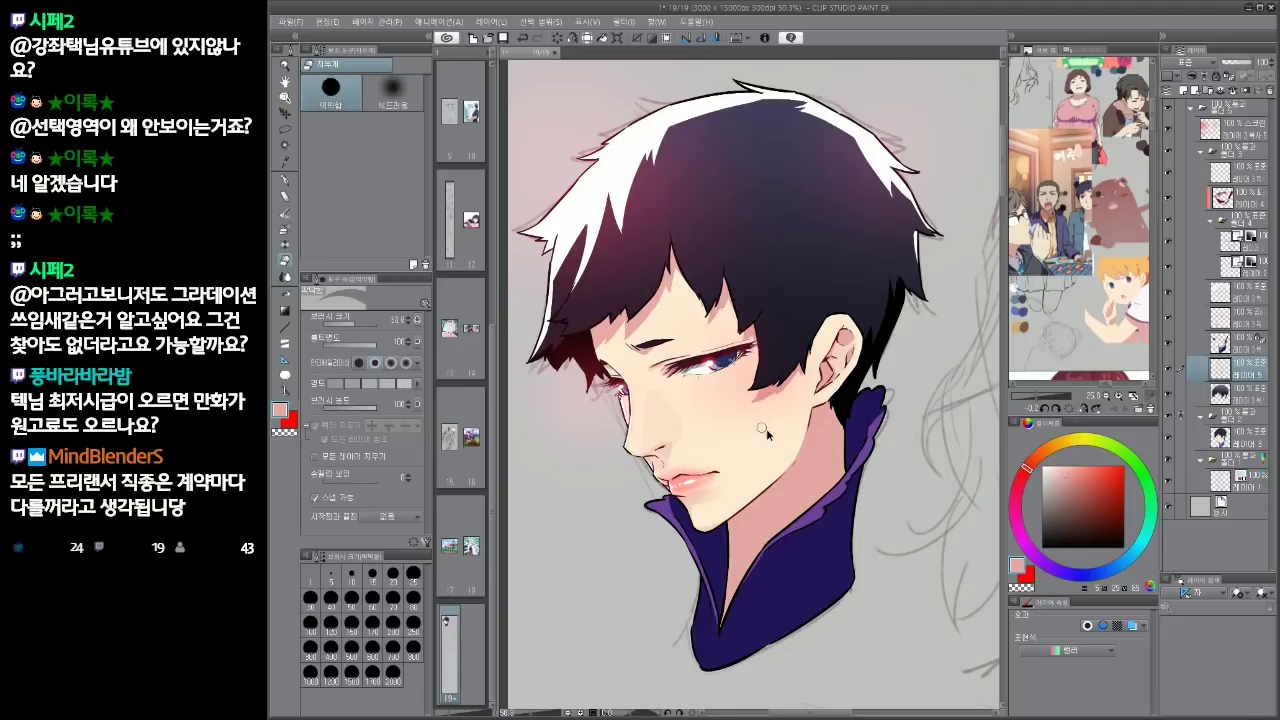
left_click_drag(766, 430, 781, 427)
key("p")
left_click_drag(730, 322, 738, 316)
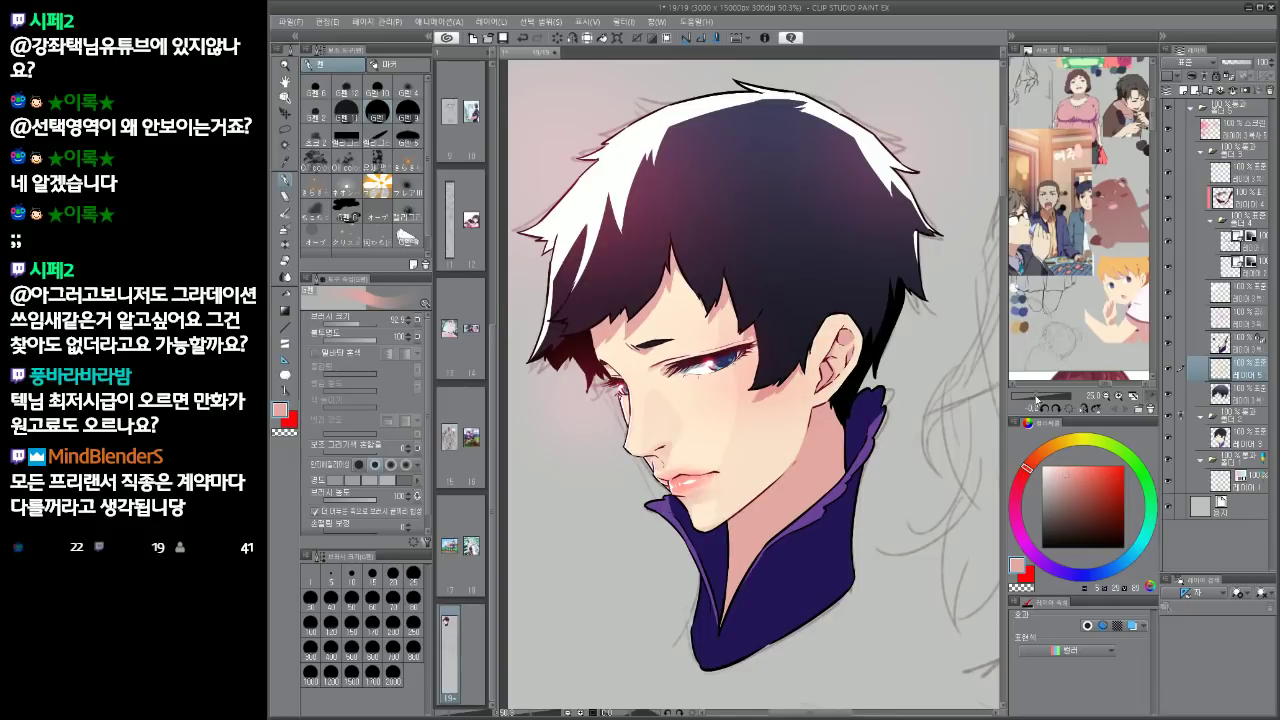
key("e")
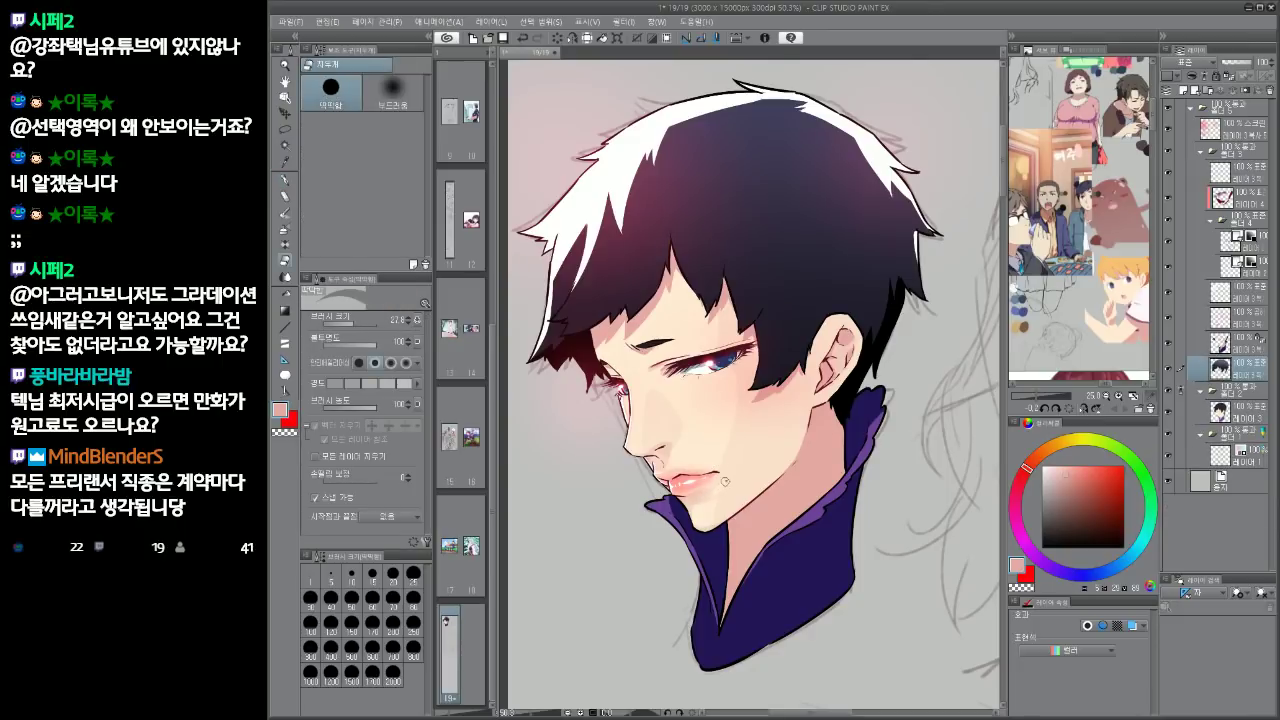
Soften the skin shading around the mouth and chin with the colour-blending tool, enlarging its brush
key("j")
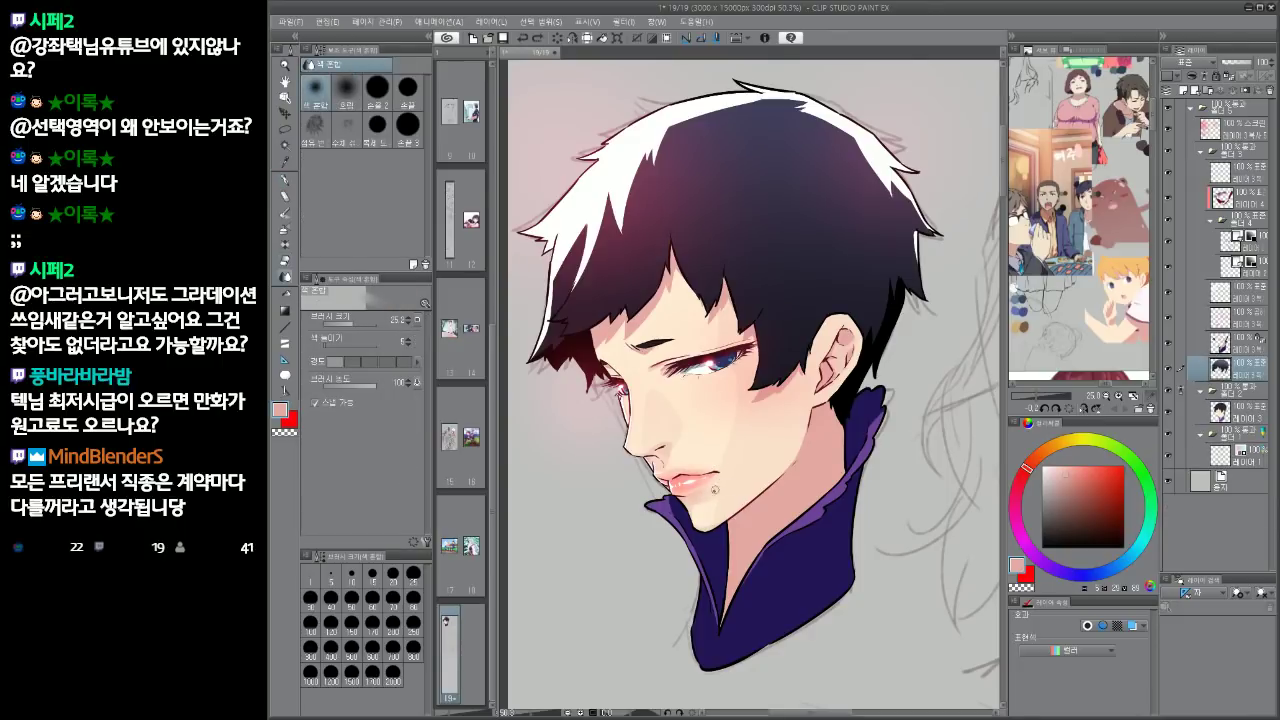
key("]")
key("]")
scroll(818, 578, "down", 1)
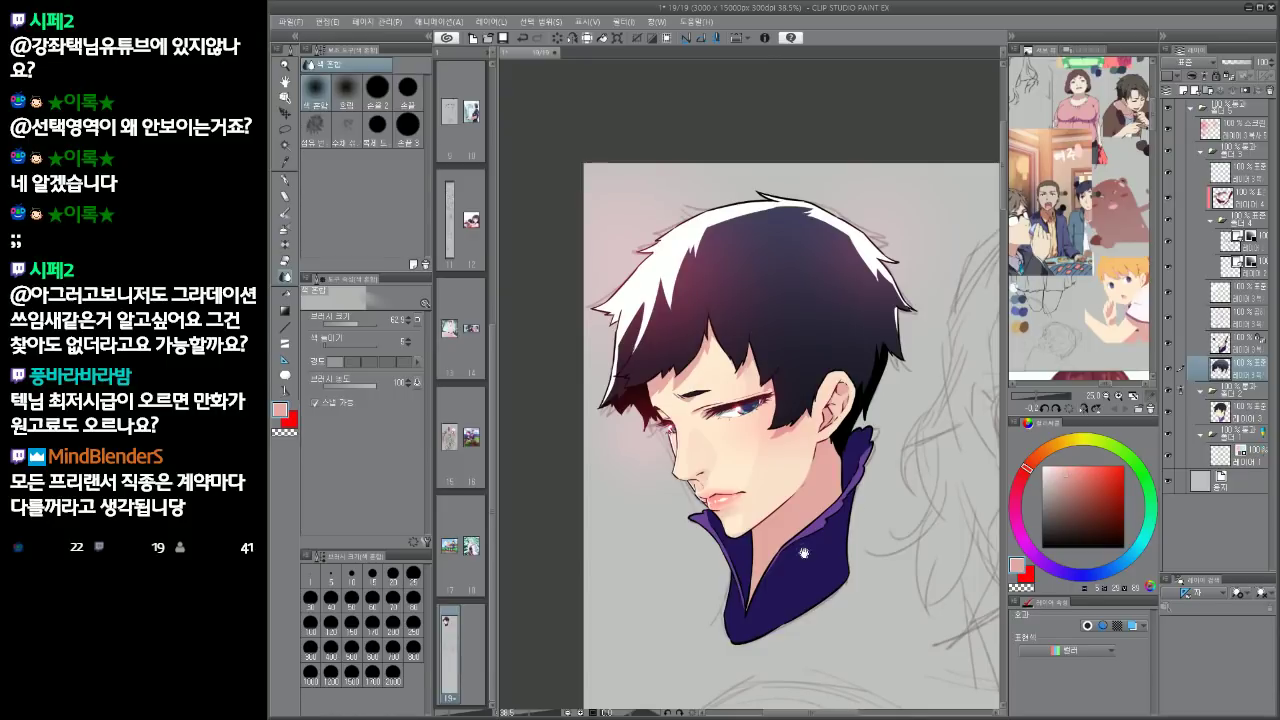
mouse_move(803, 552)
left_mouse_down()
mouse_move(771, 539)
mouse_move(822, 526)
left_mouse_up()
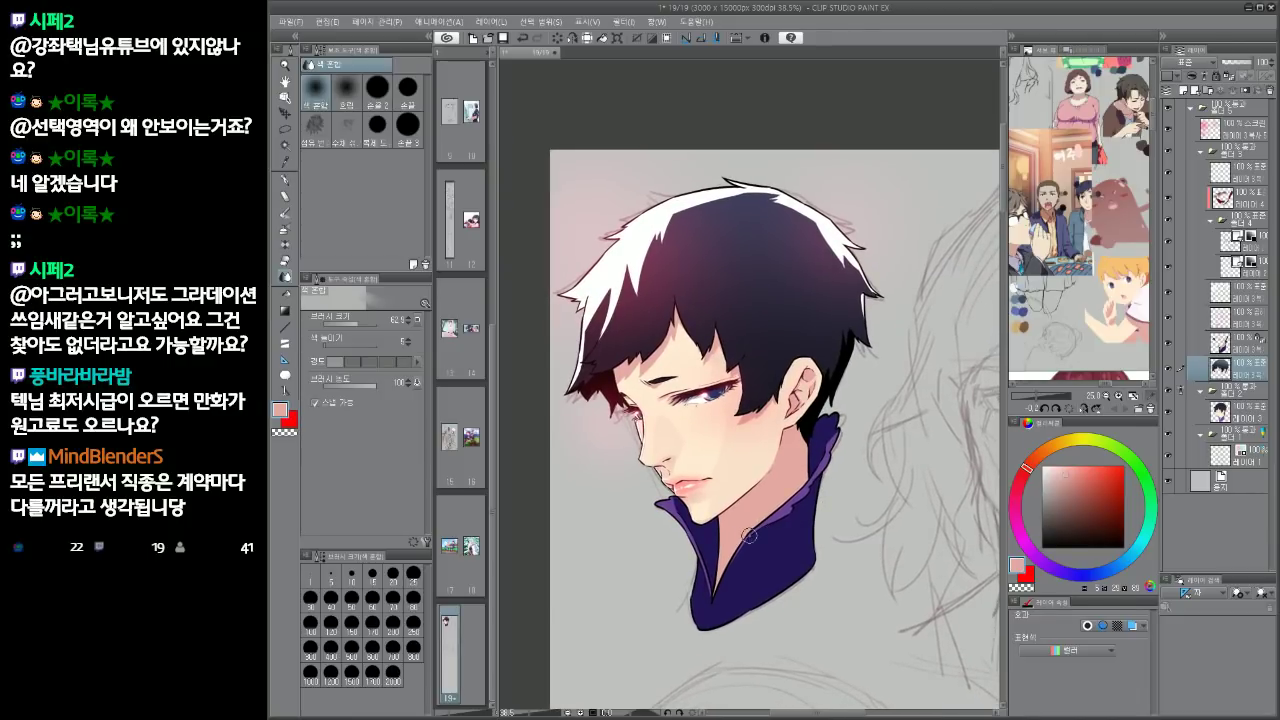
left_click_drag(824, 524, 810, 516)
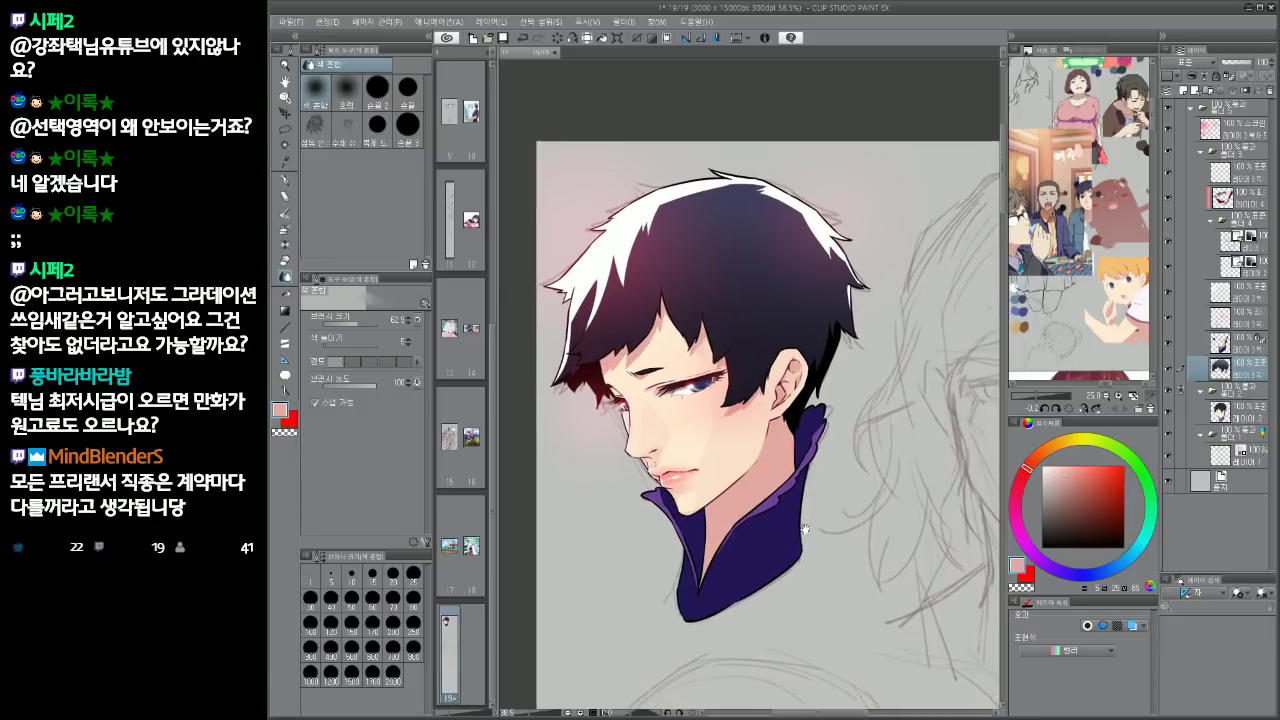